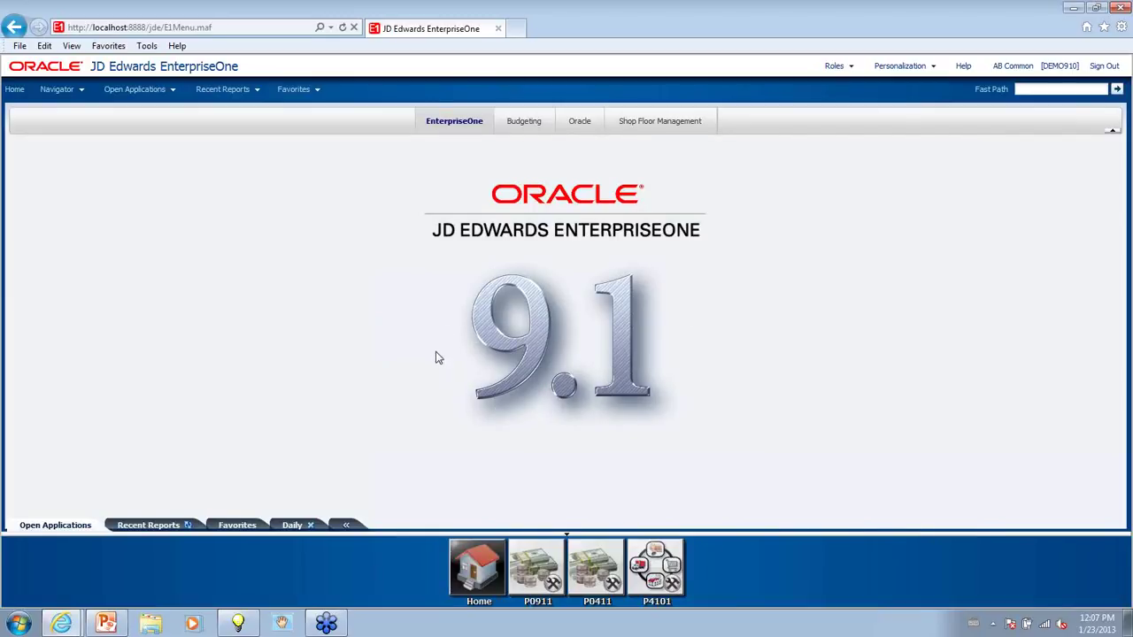
Hide the carousel, browse EnterpriseOne Menus > Financials > Accounts Receivable, then list open applications
{"action": "left_click", "coordinate": [421, 538]}
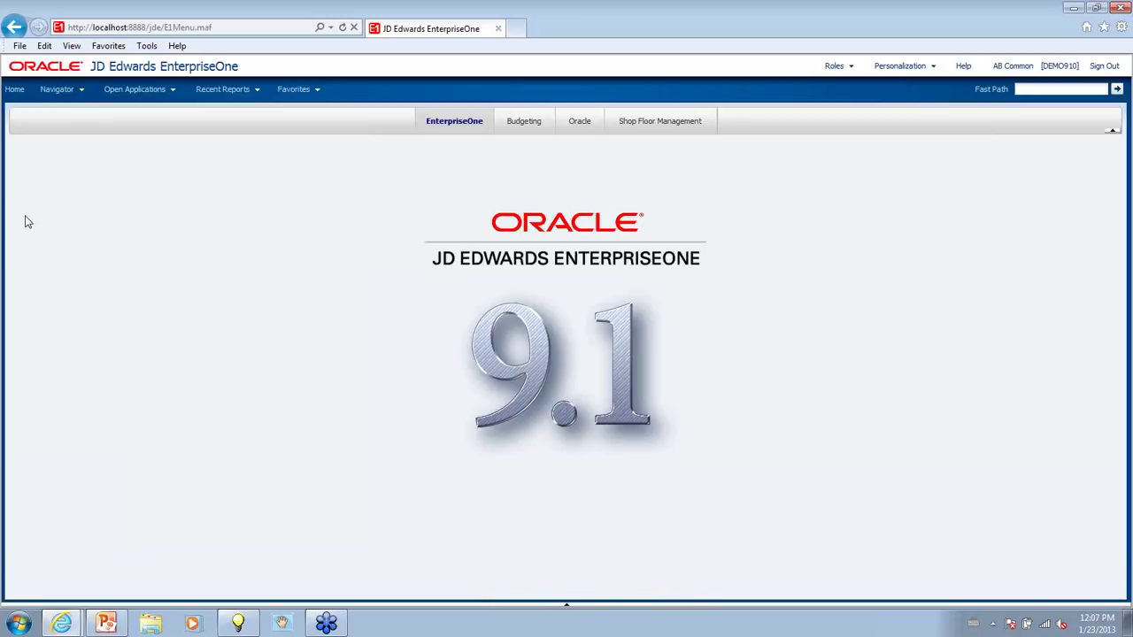
{"action": "left_click", "coordinate": [80, 90]}
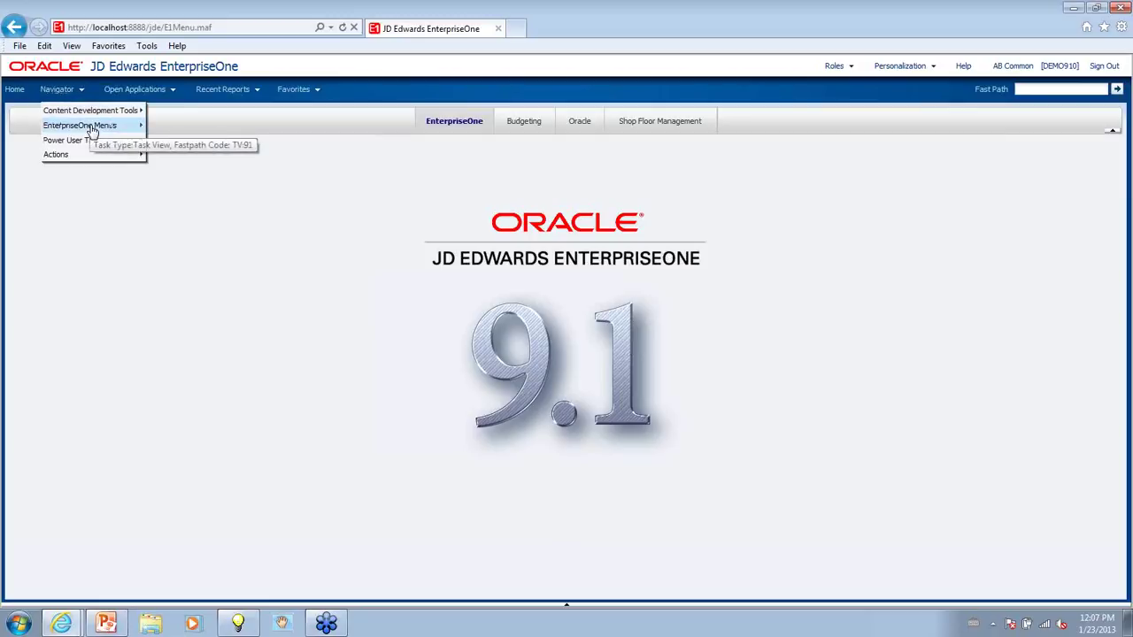
{"action": "left_click", "coordinate": [92, 130]}
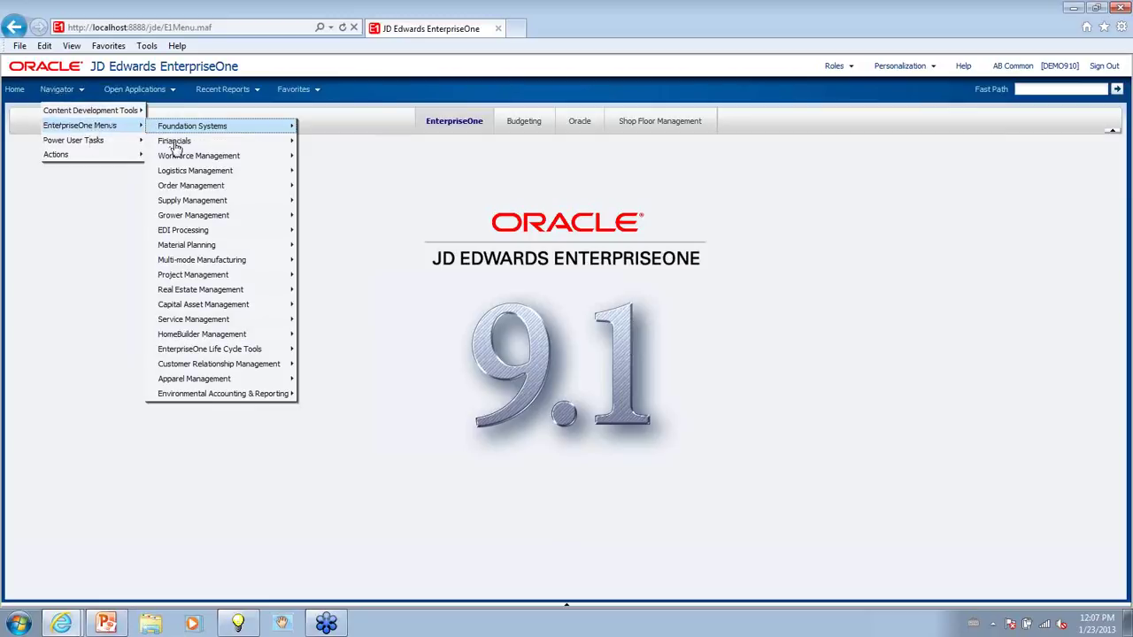
{"action": "left_click", "coordinate": [175, 143]}
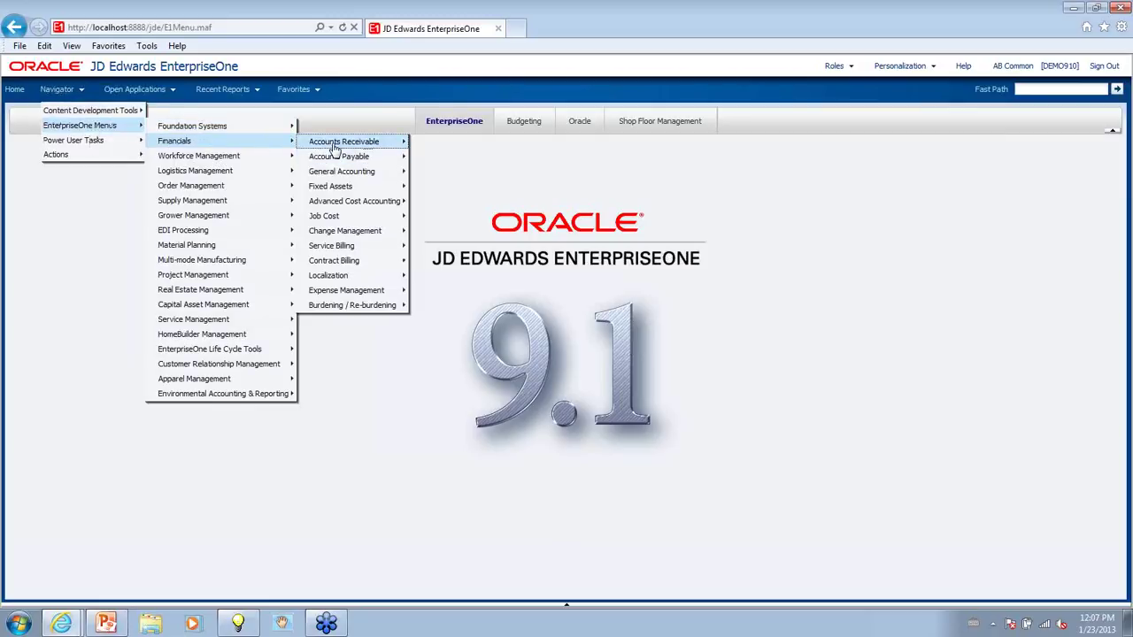
{"action": "left_click", "coordinate": [334, 146]}
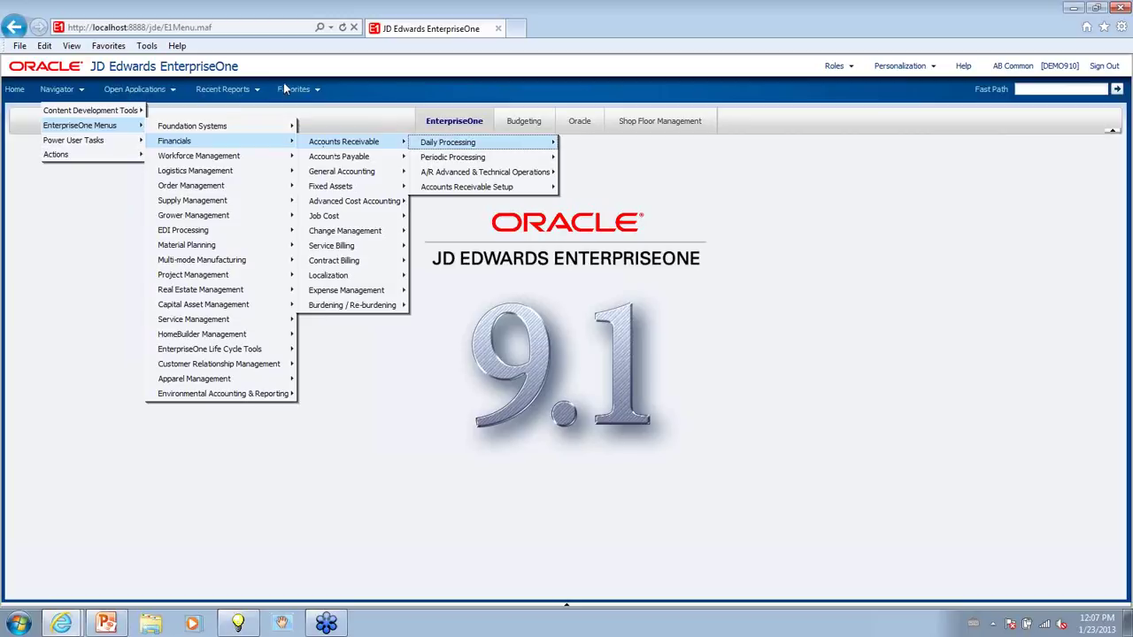
{"action": "left_click", "coordinate": [173, 92]}
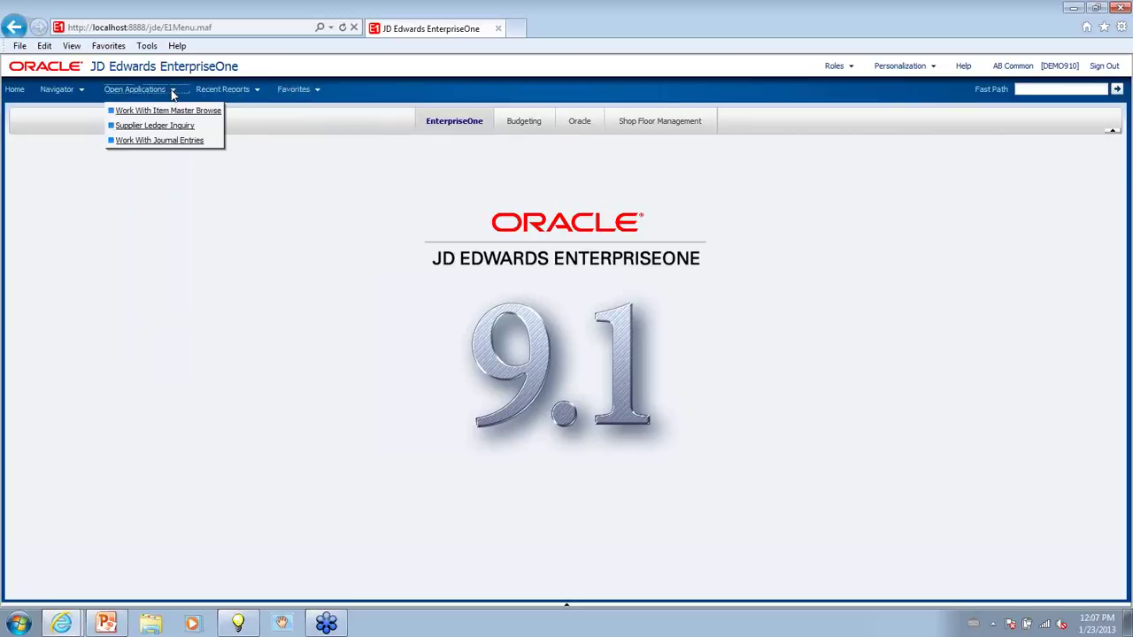
Check the Recent Reports and Favorites lists, then show the Personalization options
{"action": "left_click", "coordinate": [255, 92]}
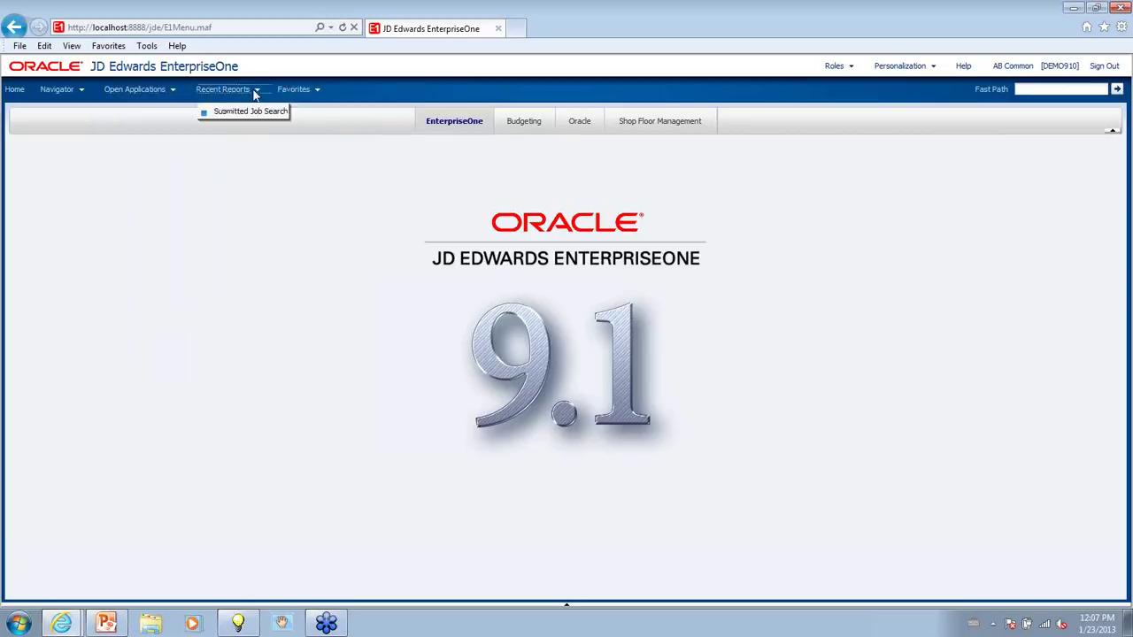
{"action": "left_click", "coordinate": [317, 92]}
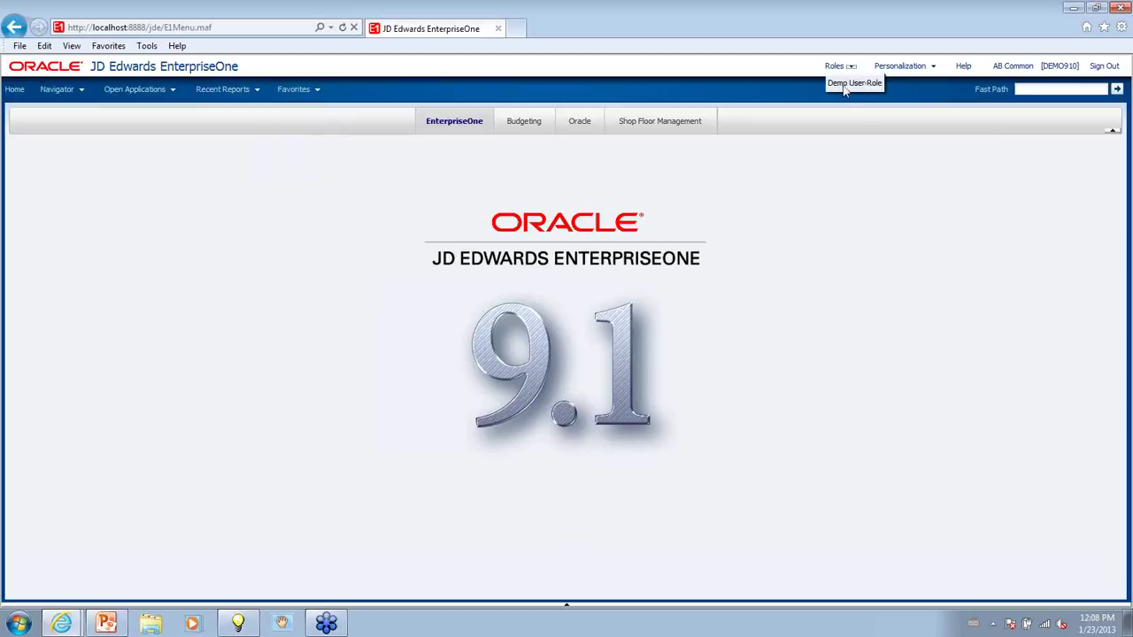
{"action": "left_click", "coordinate": [936, 69]}
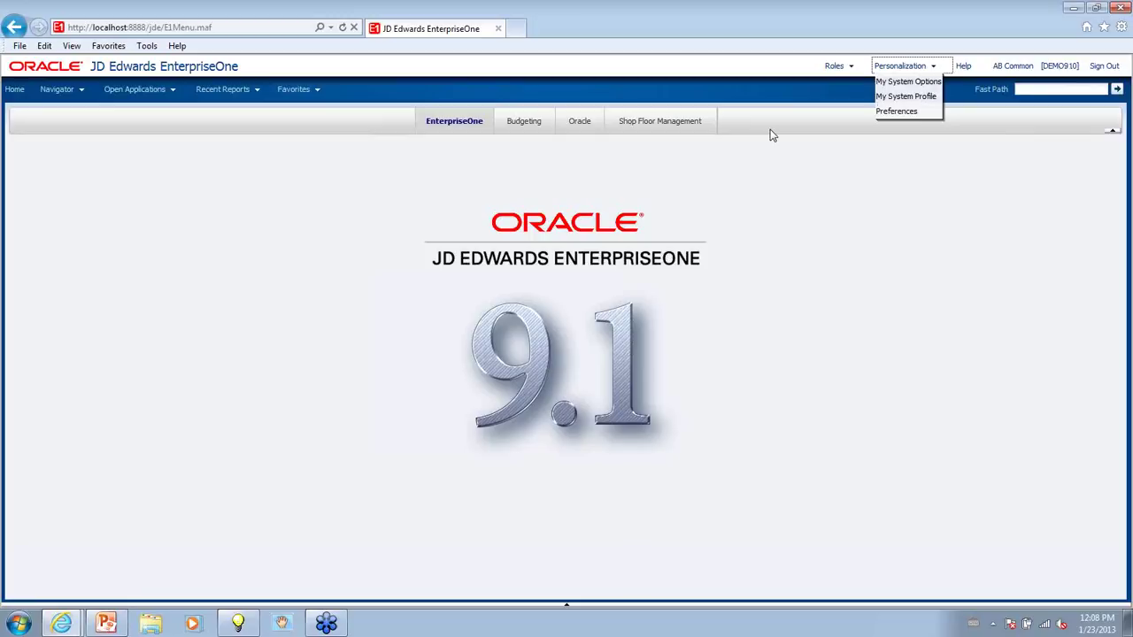
Show the Shop Floor Management page with its work-order process flow
{"action": "left_click", "coordinate": [643, 124]}
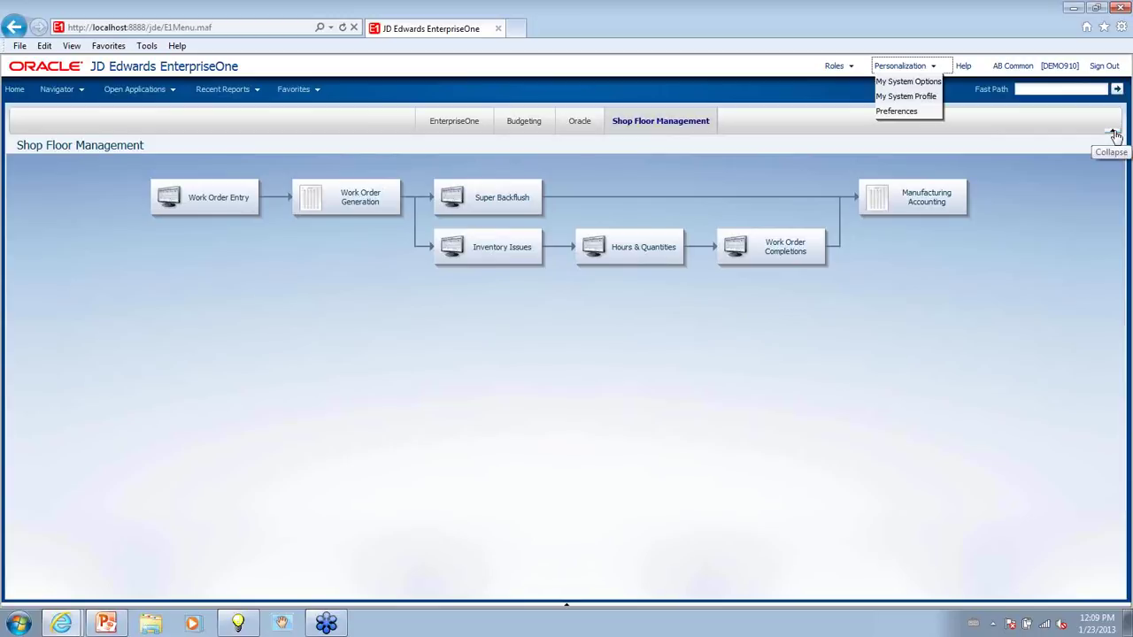
Move the Shop Floor Management tab next to EnterpriseOne, then show the Budgeting page
{"action": "left_click", "coordinate": [1115, 134]}
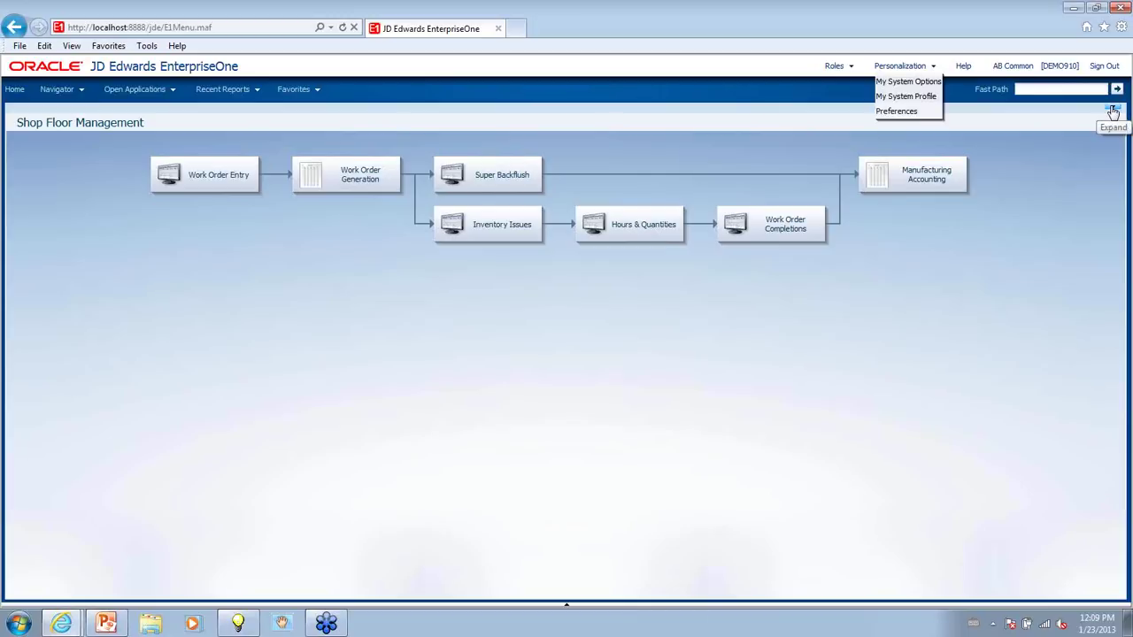
{"action": "left_click", "coordinate": [1113, 111]}
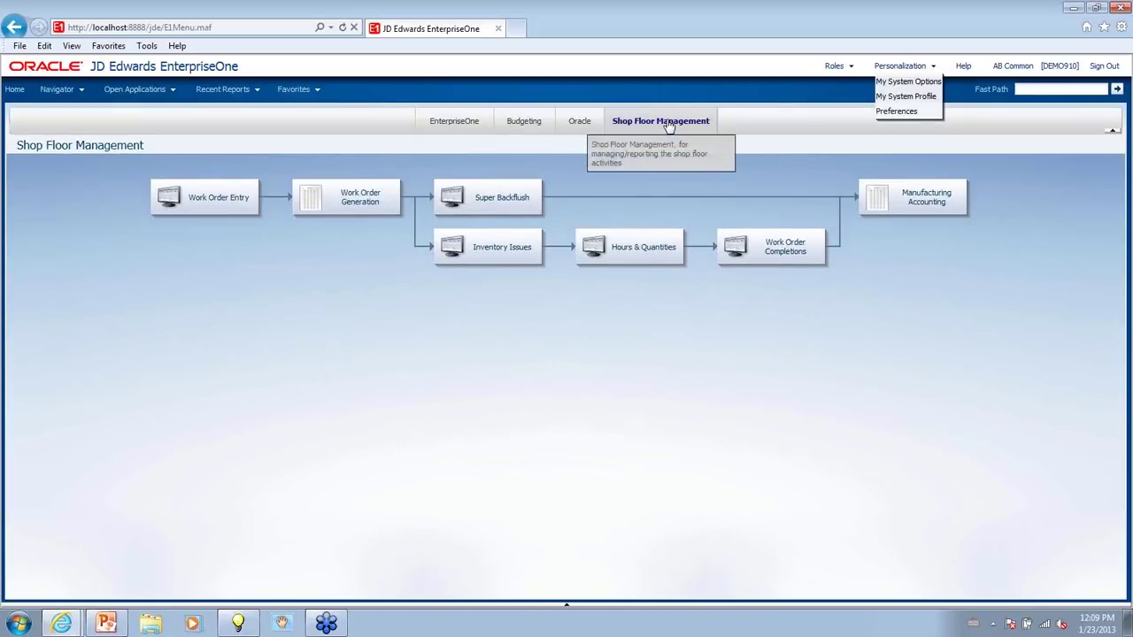
{"action": "left_click_drag", "start_coordinate": [669, 129], "coordinate": [525, 130]}
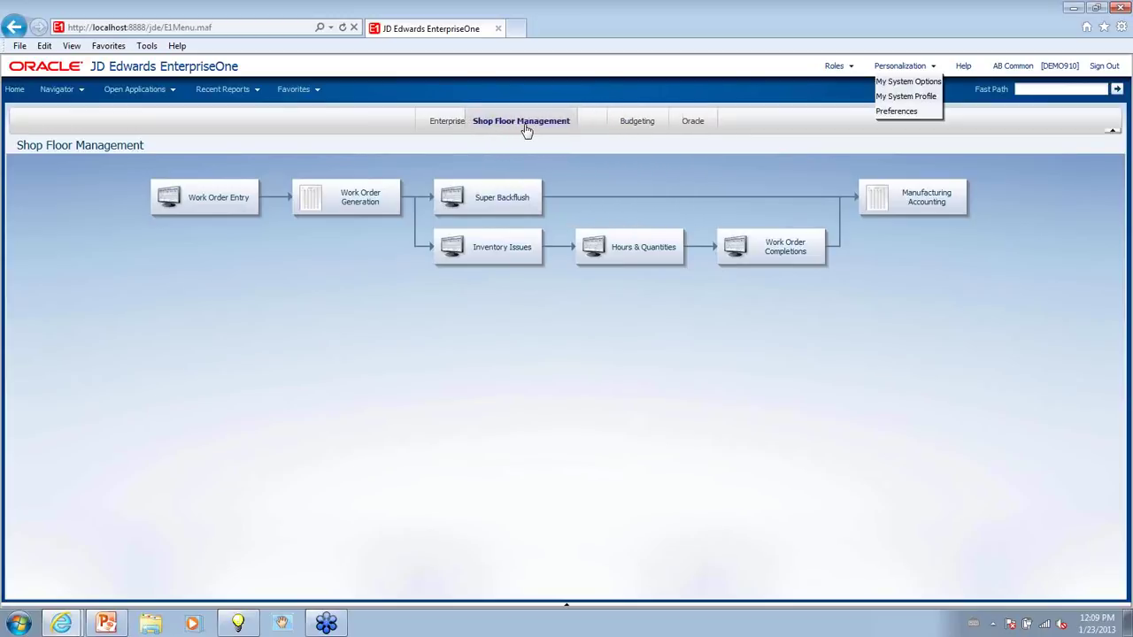
{"action": "left_click", "coordinate": [632, 122]}
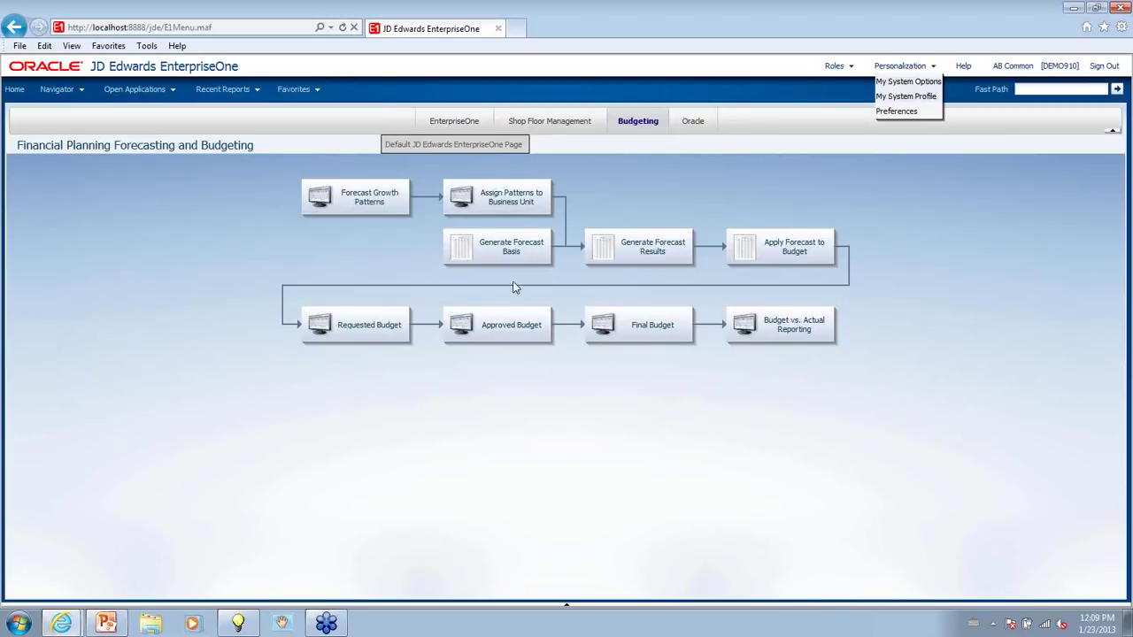
Bring the carousel back and view its Recent Reports and Favorites
{"action": "left_click", "coordinate": [567, 610]}
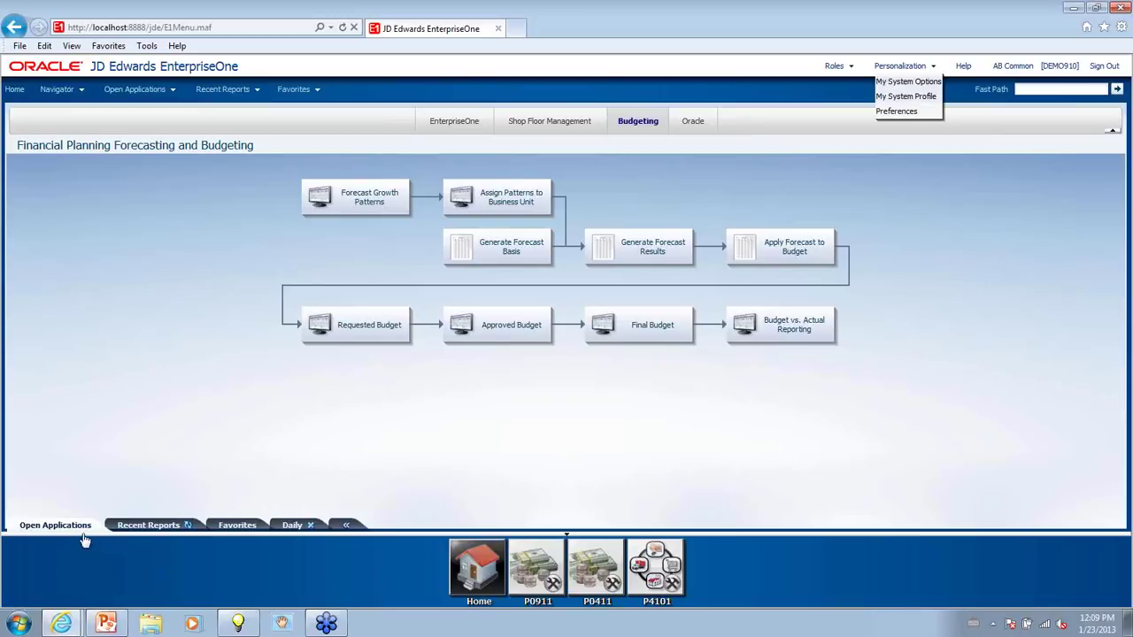
{"action": "left_click", "coordinate": [150, 526]}
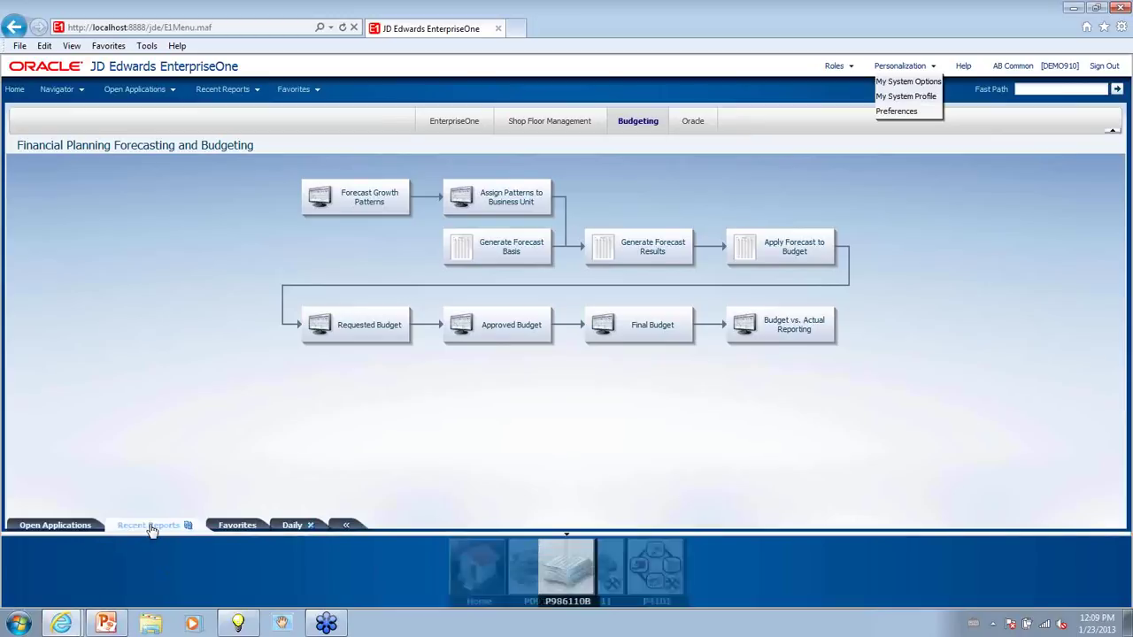
{"action": "left_click", "coordinate": [236, 526]}
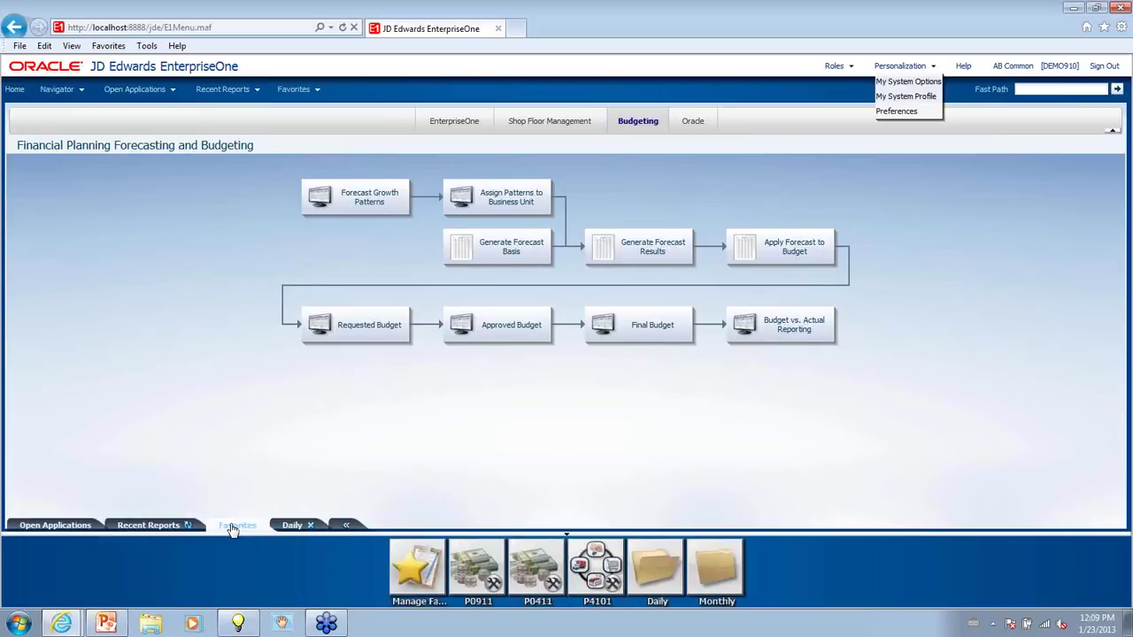
Open the Monthly folder, switch between Daily and Monthly, close Monthly, and return to open applications
{"action": "left_click", "coordinate": [719, 568]}
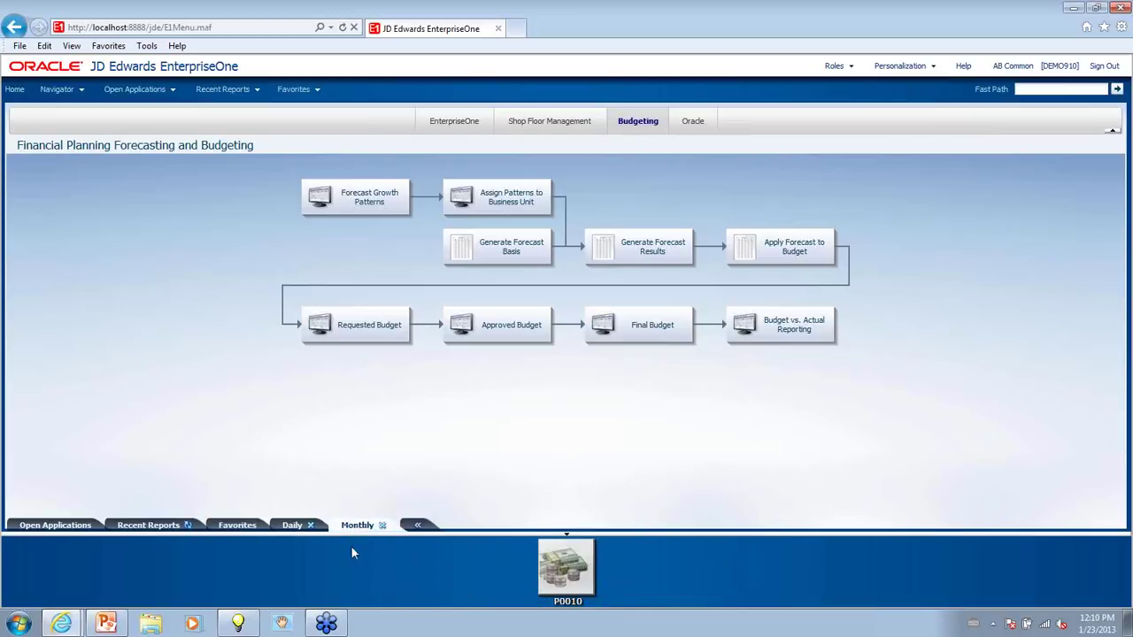
{"action": "left_click", "coordinate": [290, 526]}
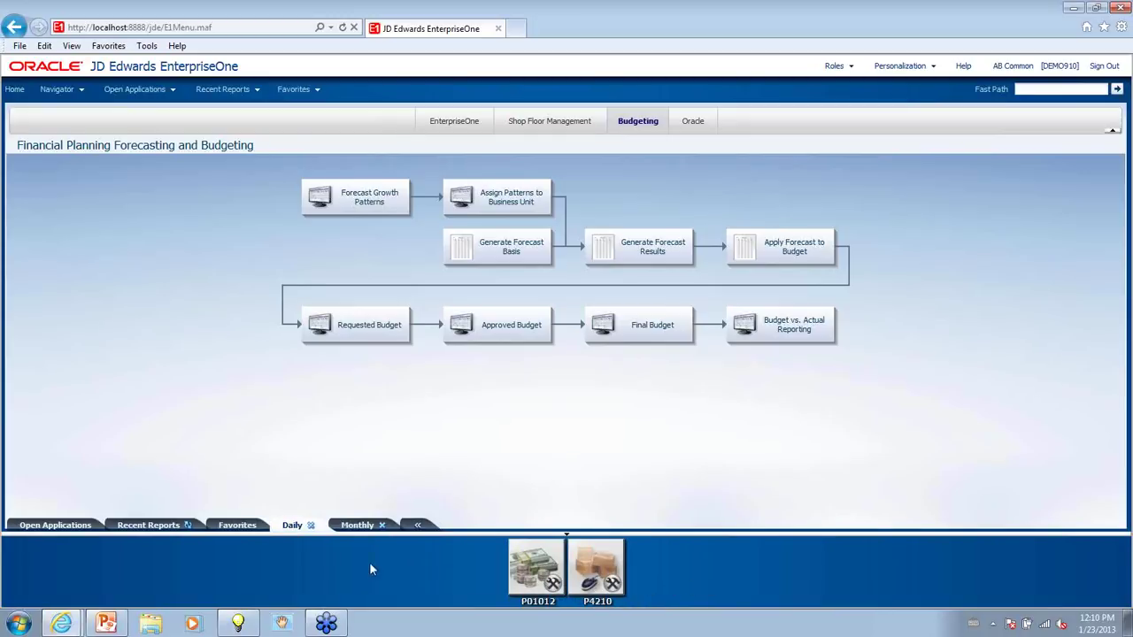
{"action": "left_click", "coordinate": [352, 527]}
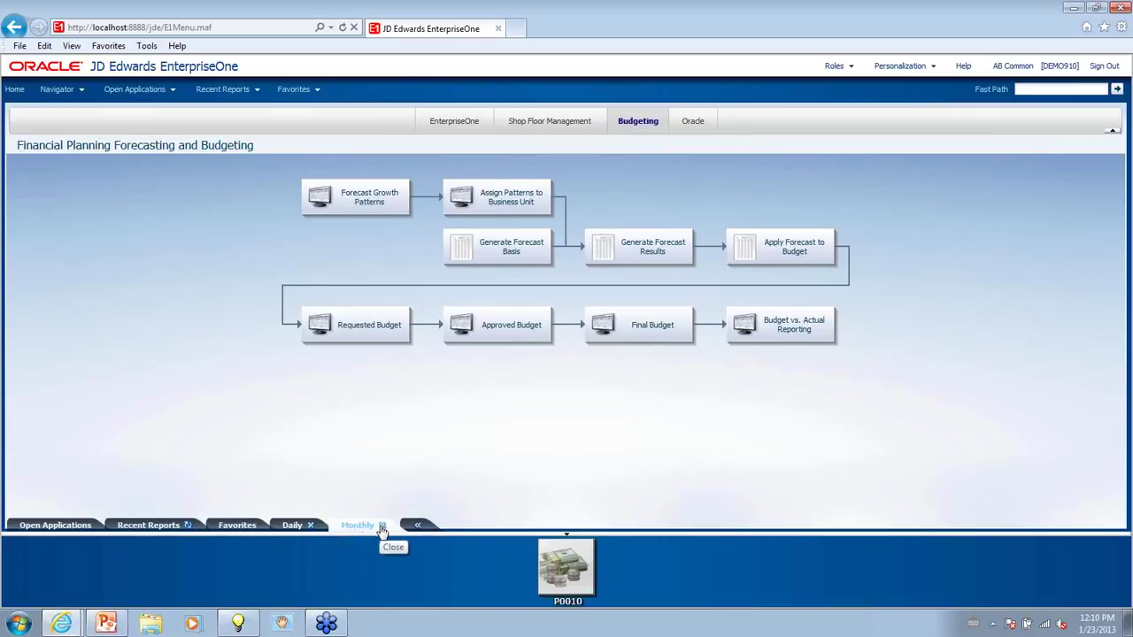
{"action": "left_click", "coordinate": [382, 527]}
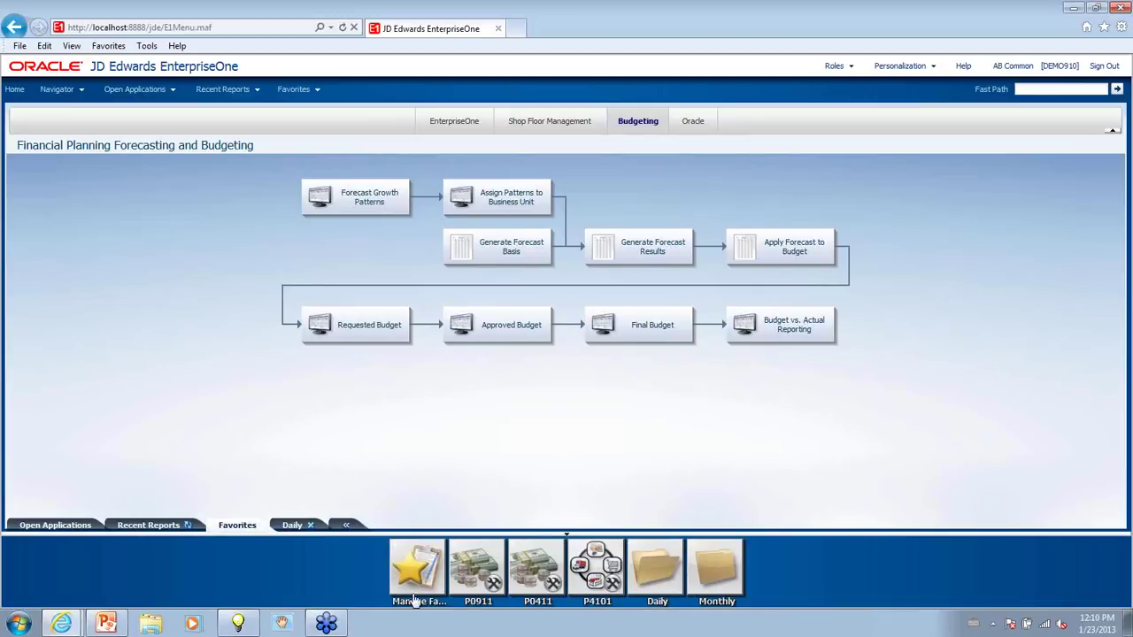
{"action": "left_click", "coordinate": [159, 530]}
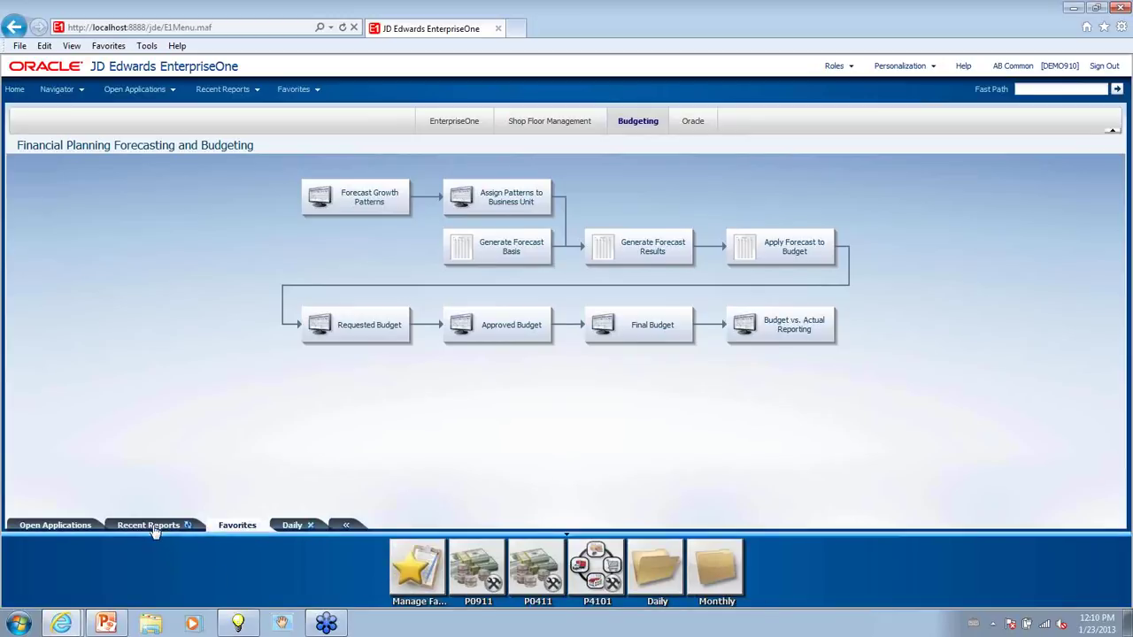
{"action": "left_click", "coordinate": [59, 527]}
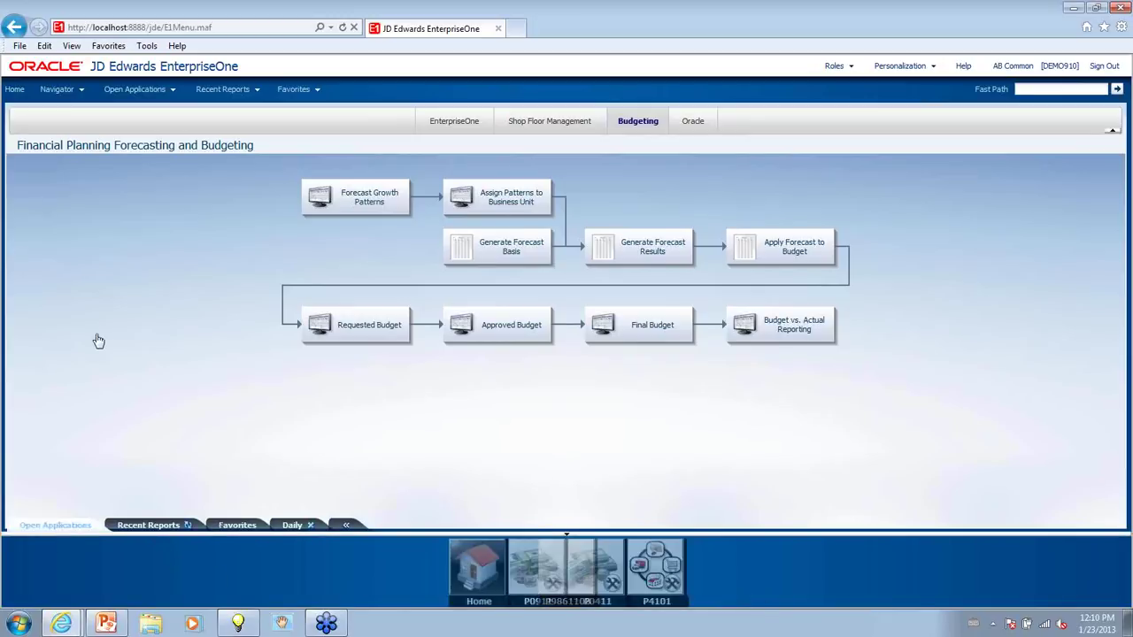
Review the Open Applications, Recent Reports and Favorites lists with the carousel docked at top
{"action": "left_click", "coordinate": [174, 92]}
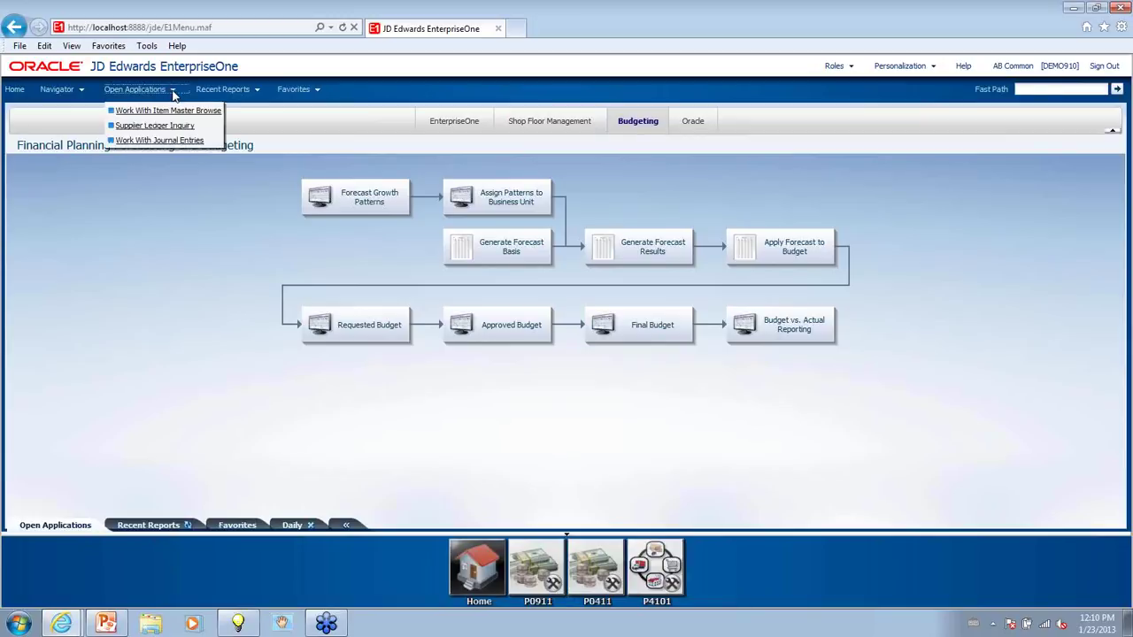
{"action": "left_click", "coordinate": [255, 91]}
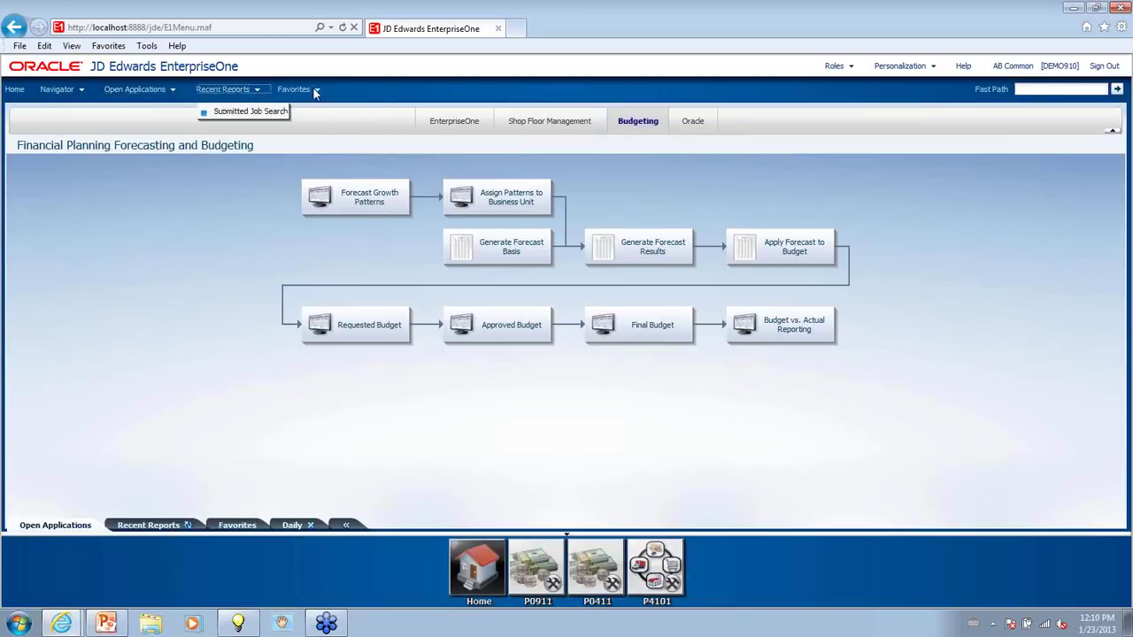
{"action": "left_click", "coordinate": [316, 91]}
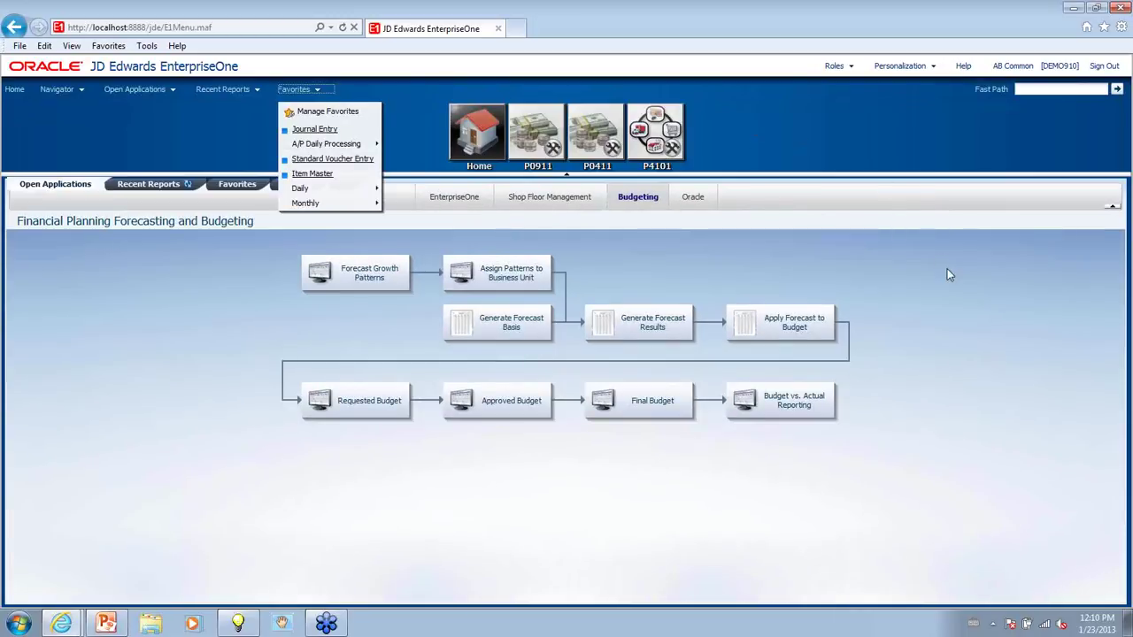
Try docking the carousel at the side, then settle it beneath the page
{"action": "left_click_drag", "start_coordinate": [947, 268], "coordinate": [749, 569]}
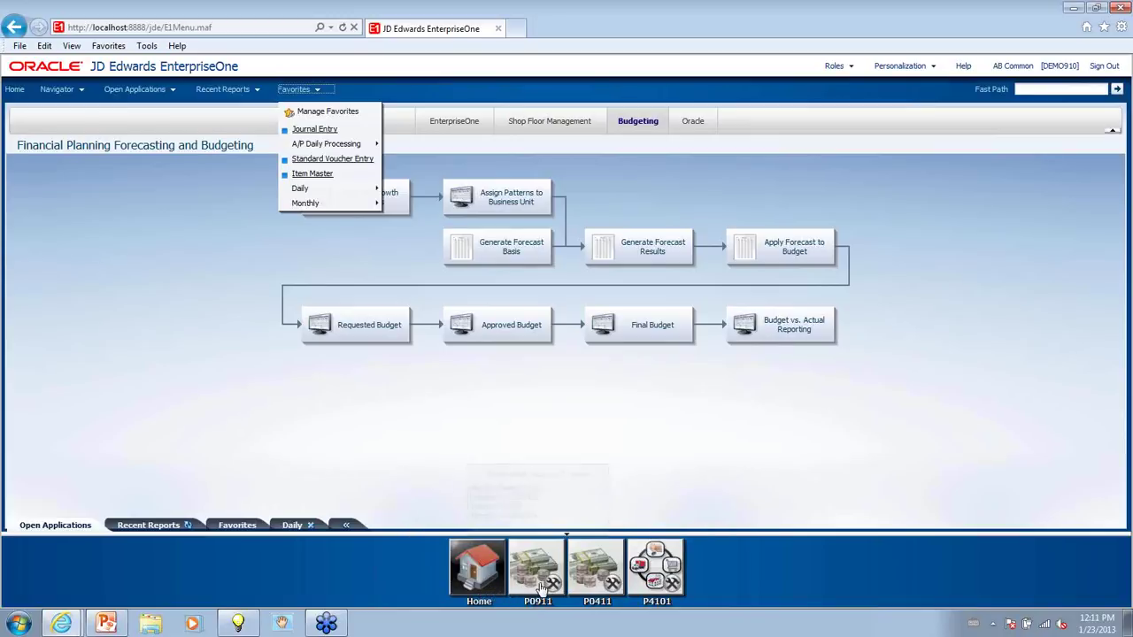
{"action": "left_click_drag", "start_coordinate": [365, 580], "coordinate": [148, 500]}
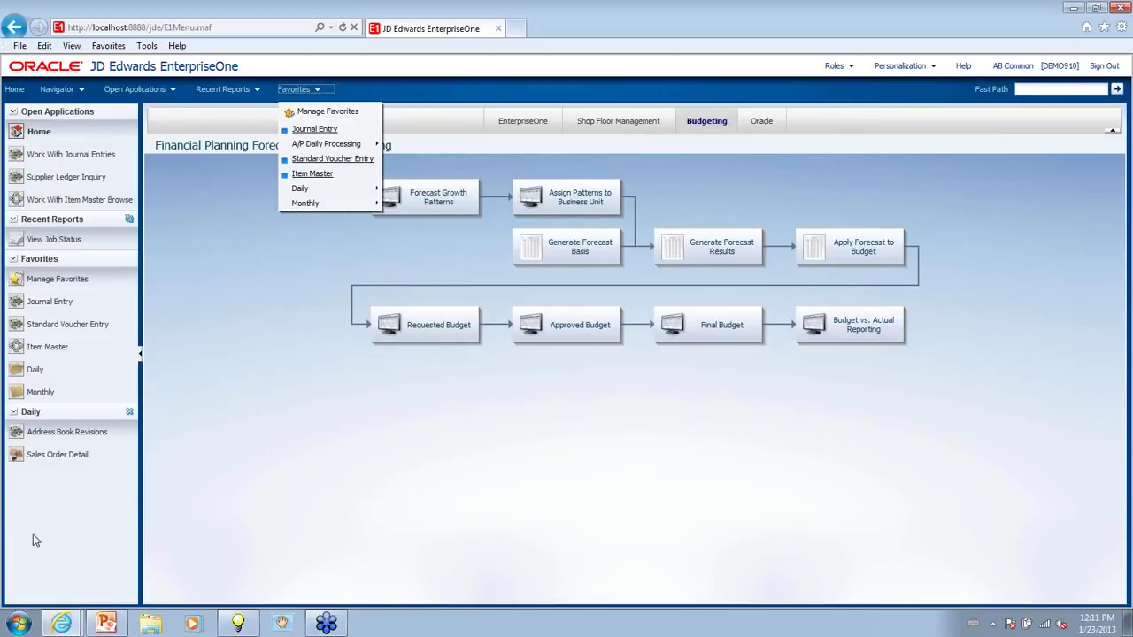
{"action": "left_click_drag", "start_coordinate": [22, 550], "coordinate": [212, 563]}
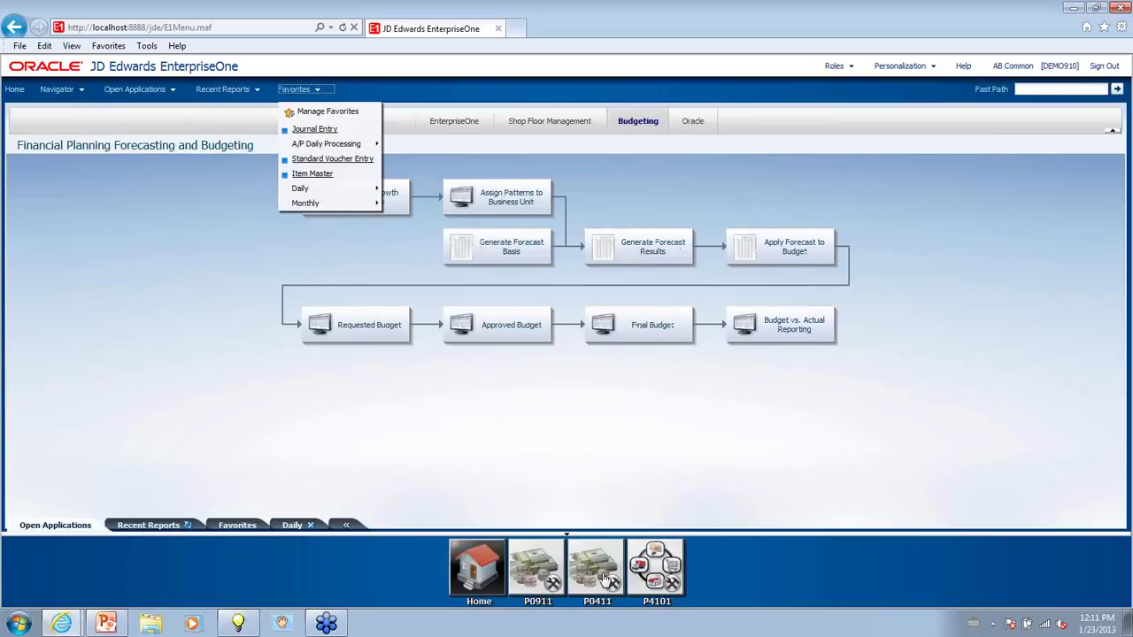
Move the P4101 favorite ahead of P0911 in the carousel
{"action": "left_click_drag", "start_coordinate": [605, 580], "coordinate": [498, 579]}
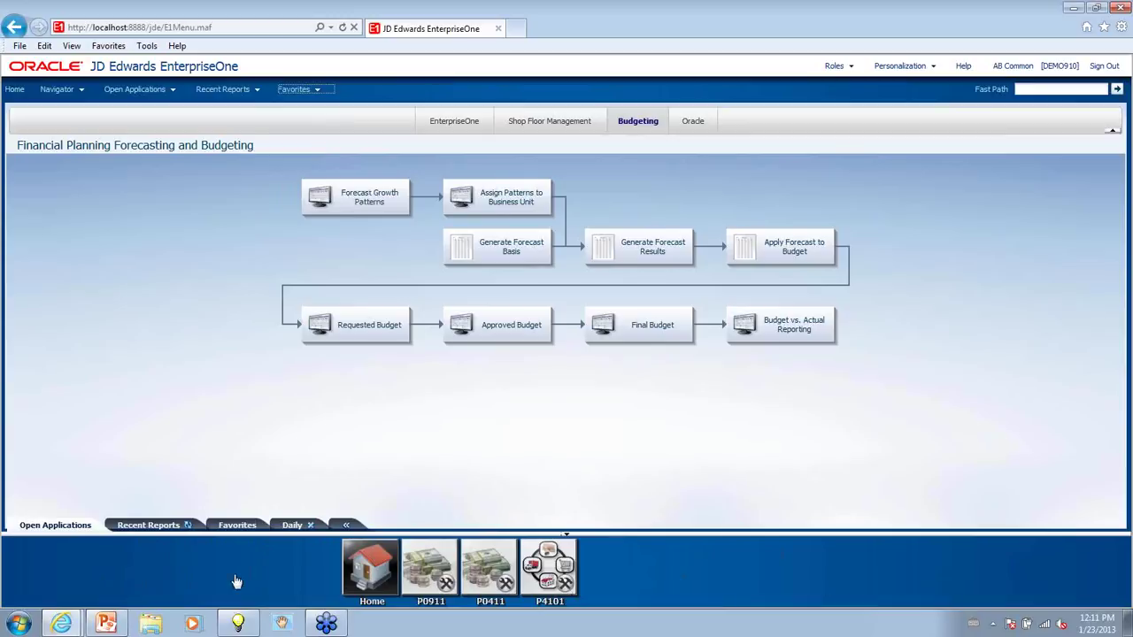
{"action": "left_click", "coordinate": [234, 525]}
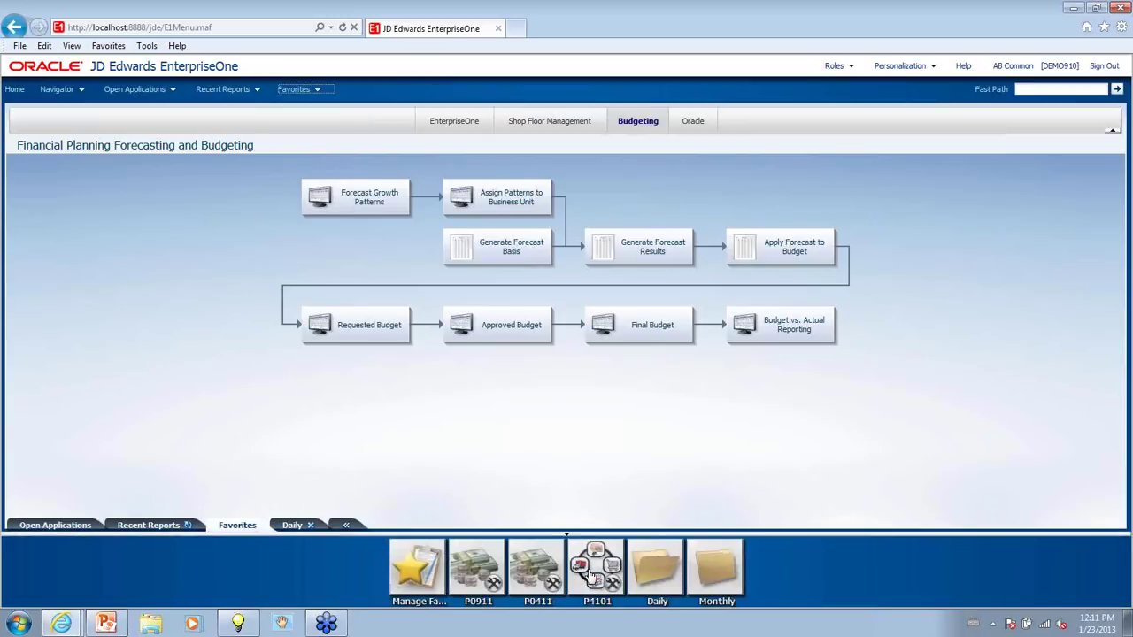
{"action": "left_click_drag", "start_coordinate": [591, 574], "coordinate": [475, 579]}
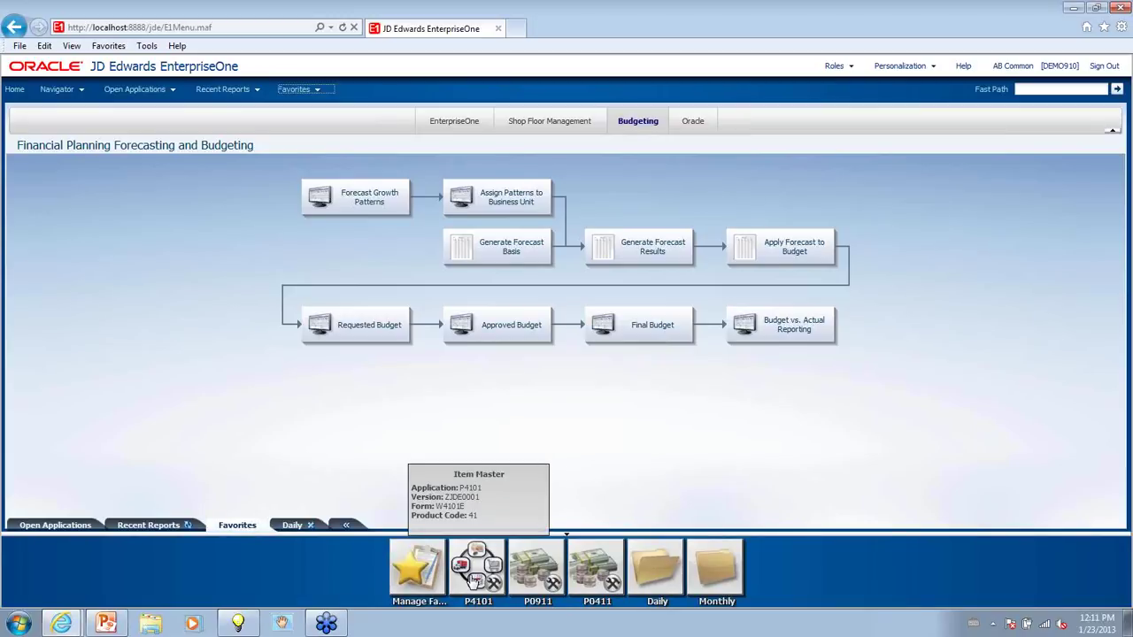
{"action": "left_click", "coordinate": [345, 526]}
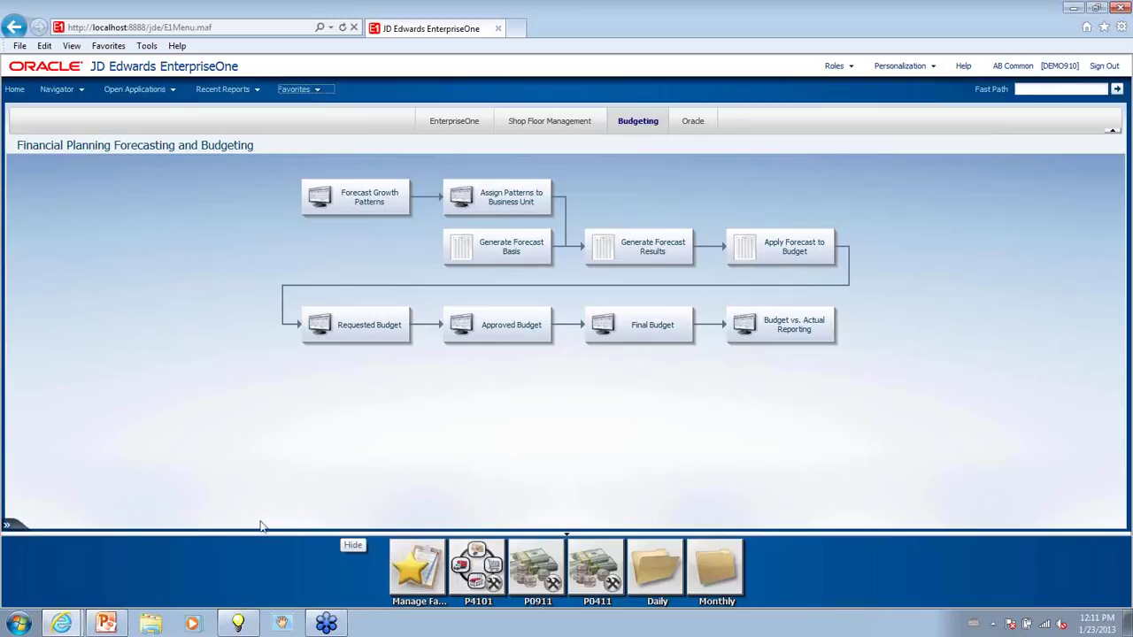
{"action": "left_click", "coordinate": [7, 528]}
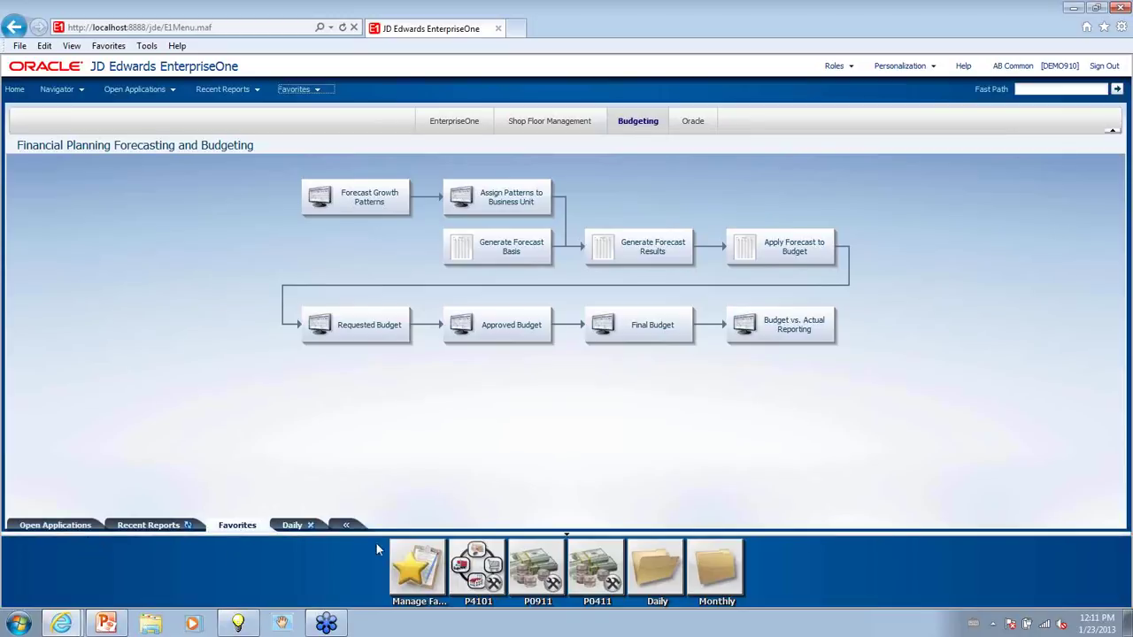
{"action": "left_click", "coordinate": [513, 539]}
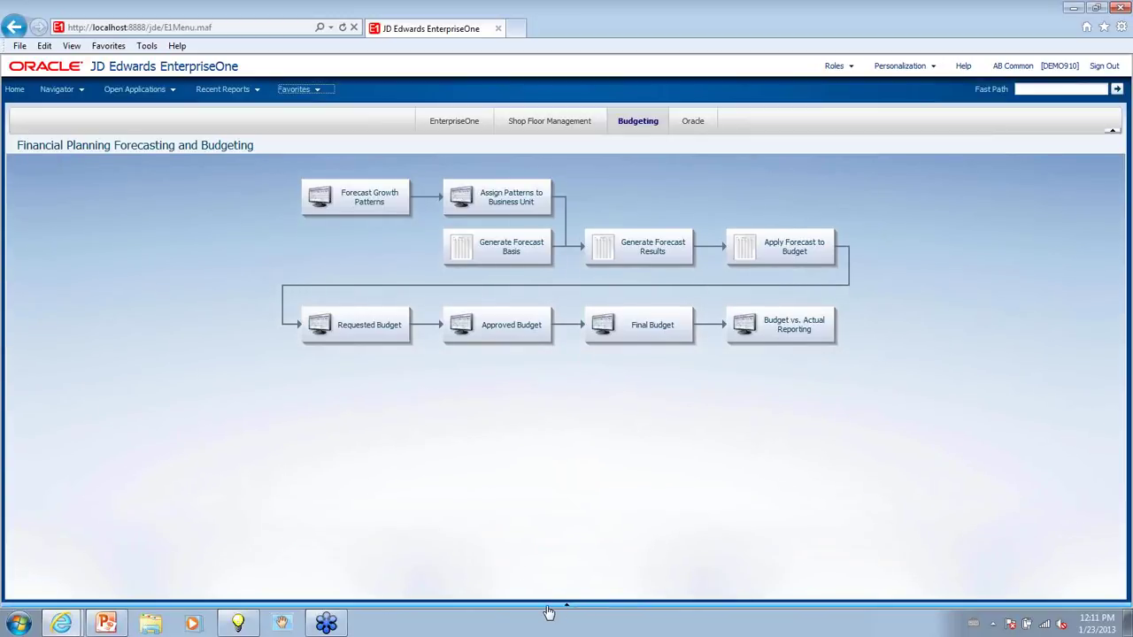
{"action": "left_click", "coordinate": [547, 608]}
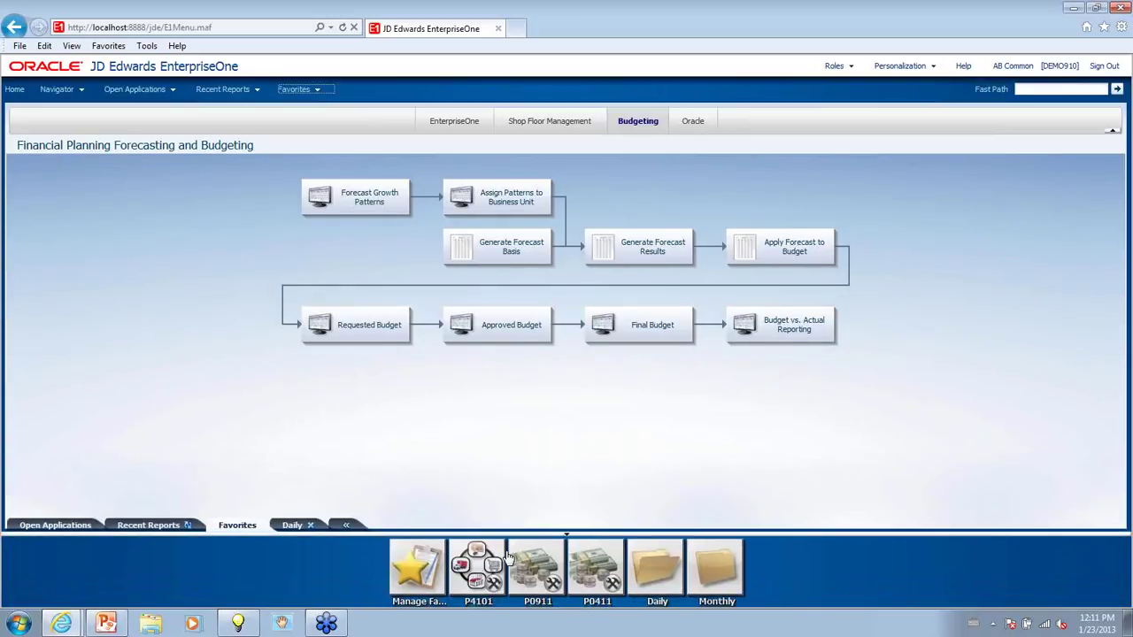
{"action": "mouse_move", "coordinate": [522, 553]}
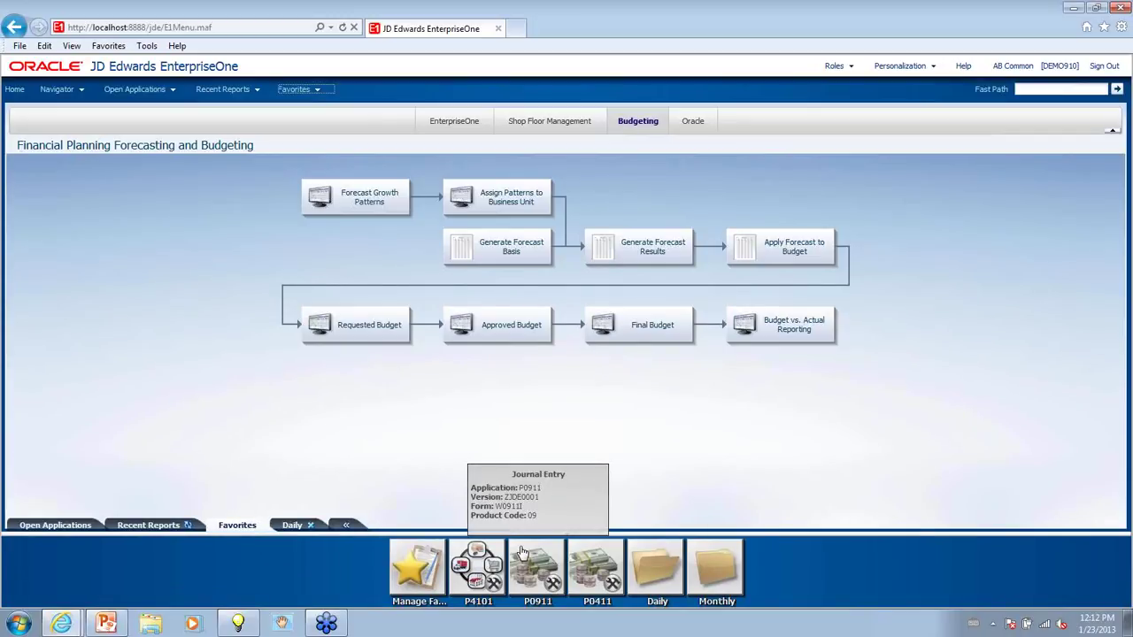
{"action": "mouse_move", "coordinate": [434, 584]}
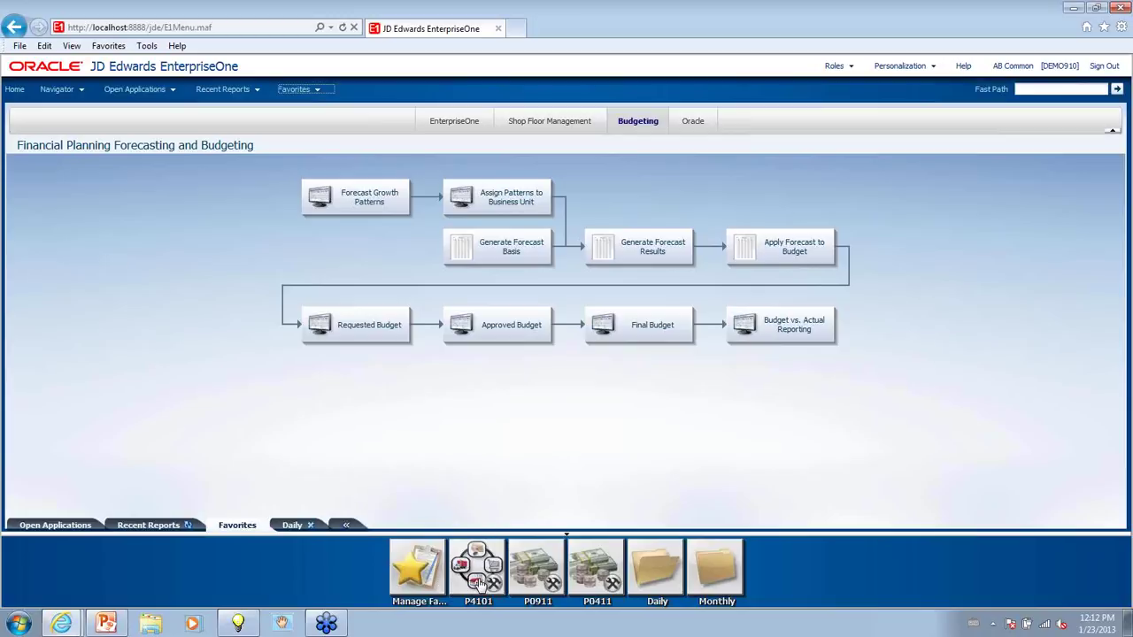
{"action": "mouse_move", "coordinate": [538, 571]}
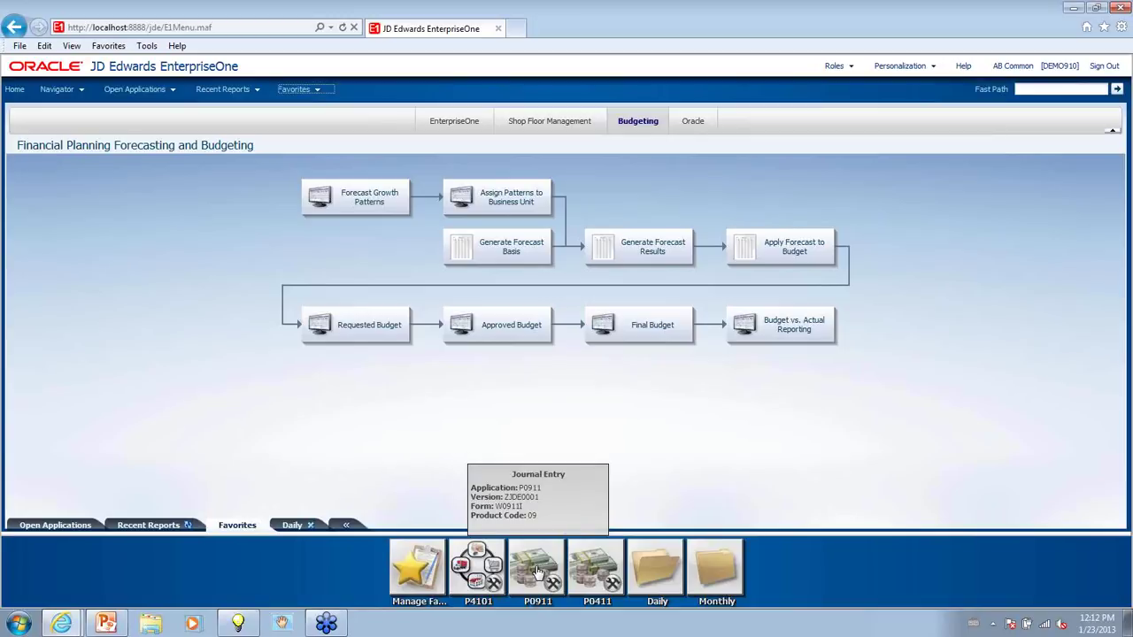
{"action": "mouse_move", "coordinate": [664, 569]}
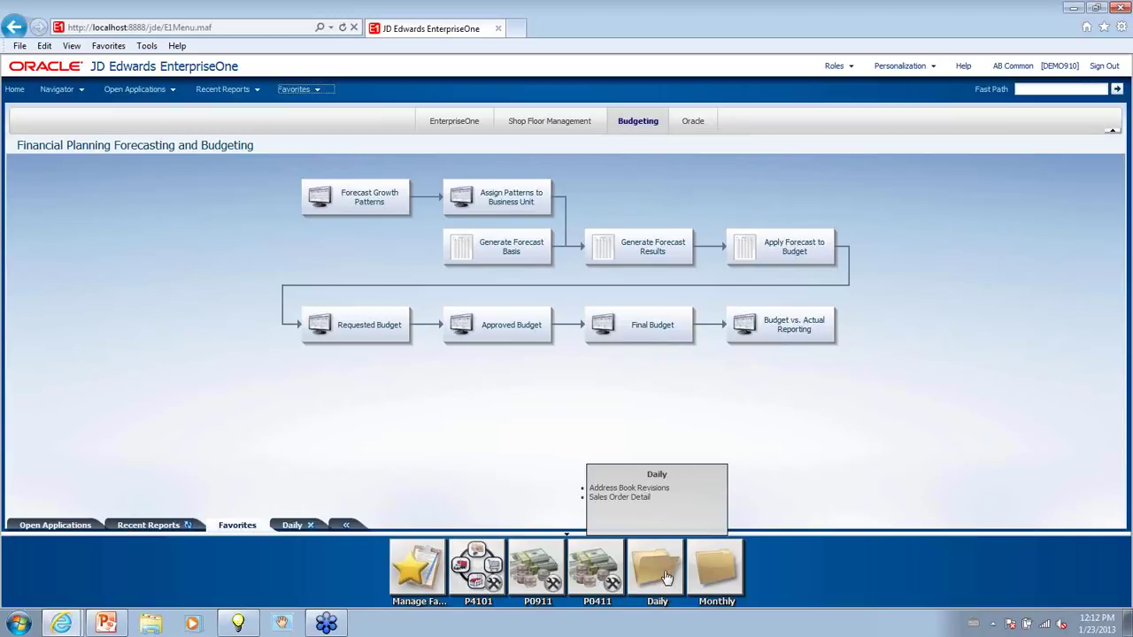
{"action": "mouse_move", "coordinate": [531, 609]}
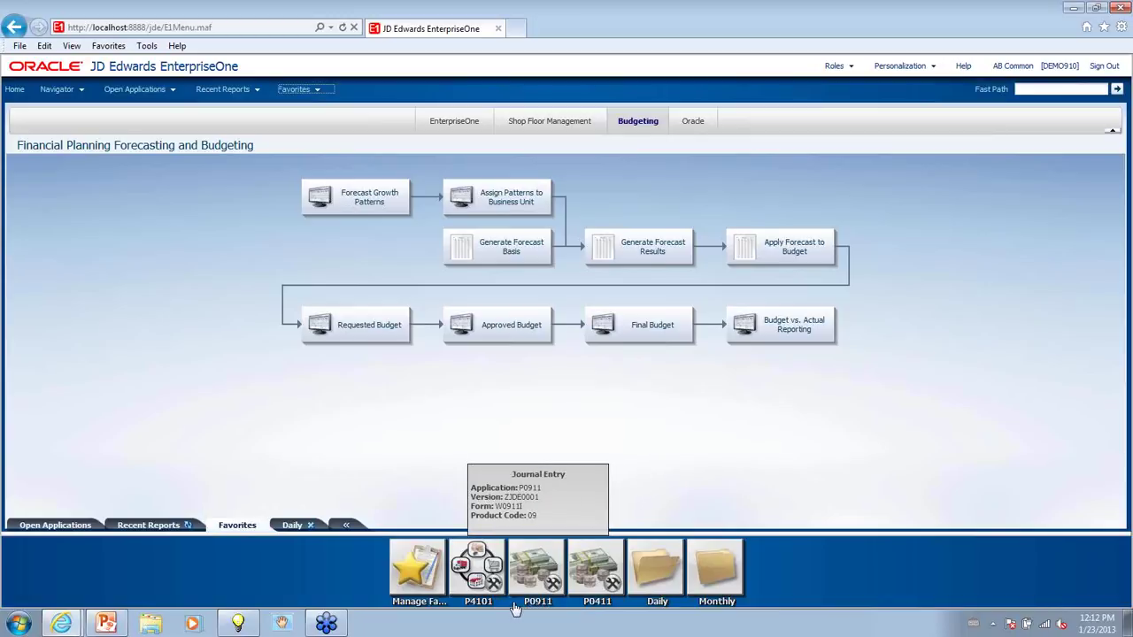
{"action": "mouse_move", "coordinate": [475, 608]}
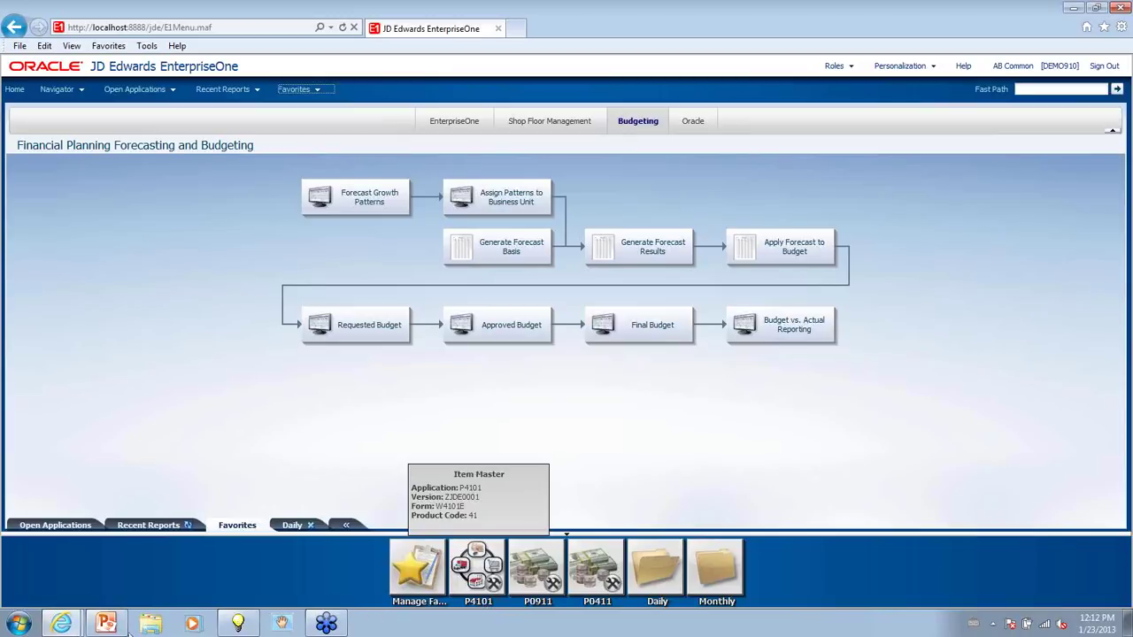
Switch through open P0911, P0411 and P4101, then return Home to the EnterpriseOne page
{"action": "left_click", "coordinate": [30, 528]}
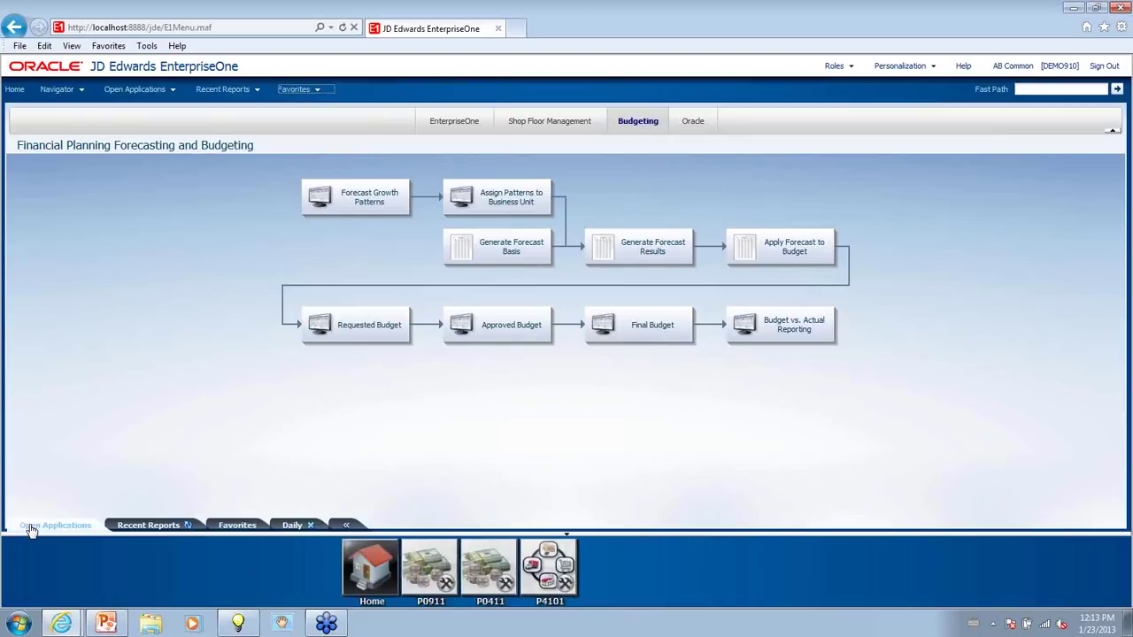
{"action": "left_click", "coordinate": [416, 575]}
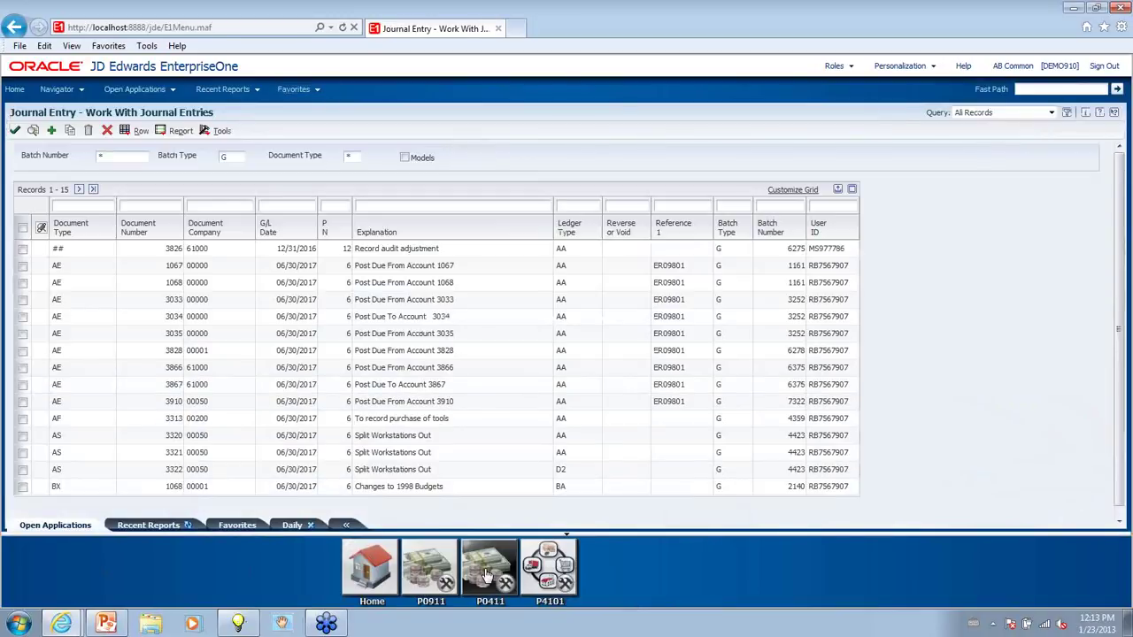
{"action": "left_click", "coordinate": [485, 575]}
{"action": "left_click", "coordinate": [544, 576]}
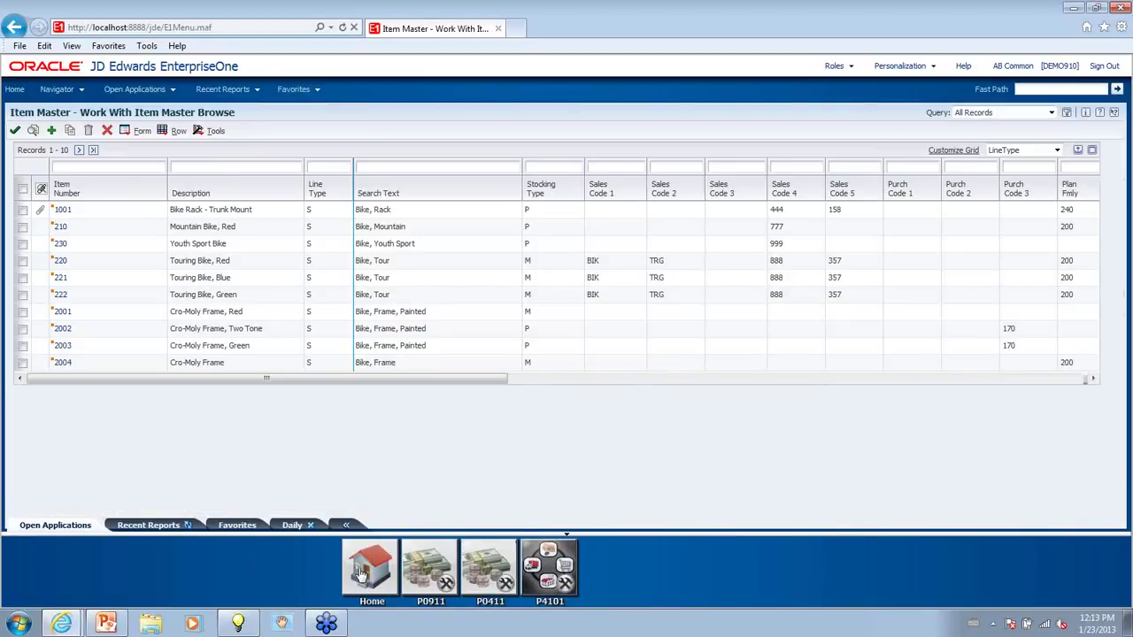
{"action": "left_click", "coordinate": [361, 574]}
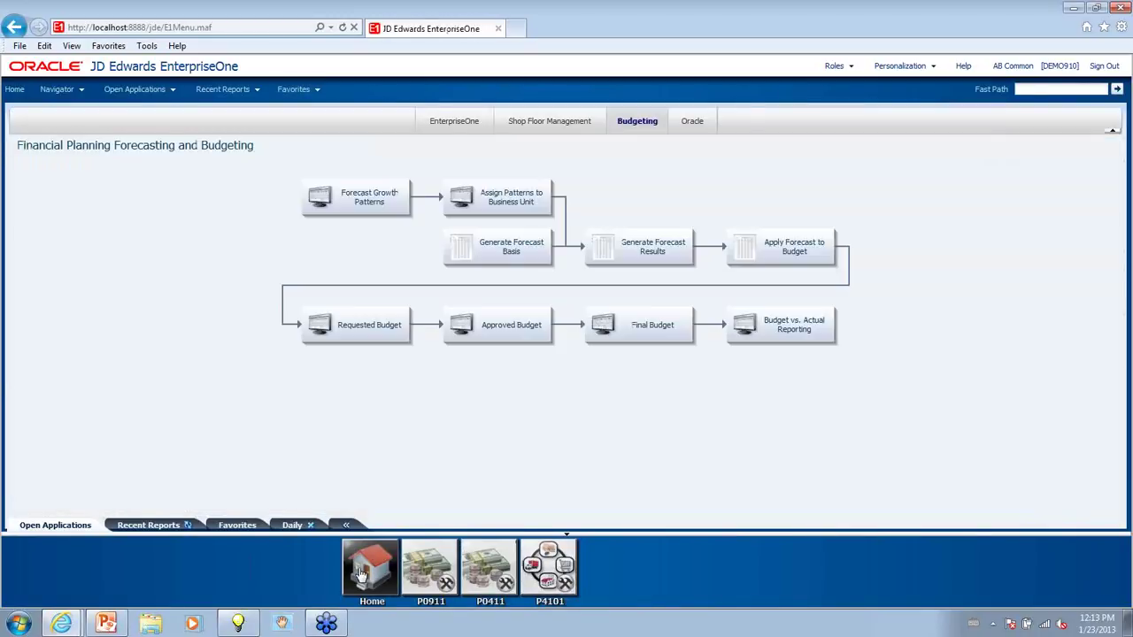
{"action": "left_click", "coordinate": [443, 123]}
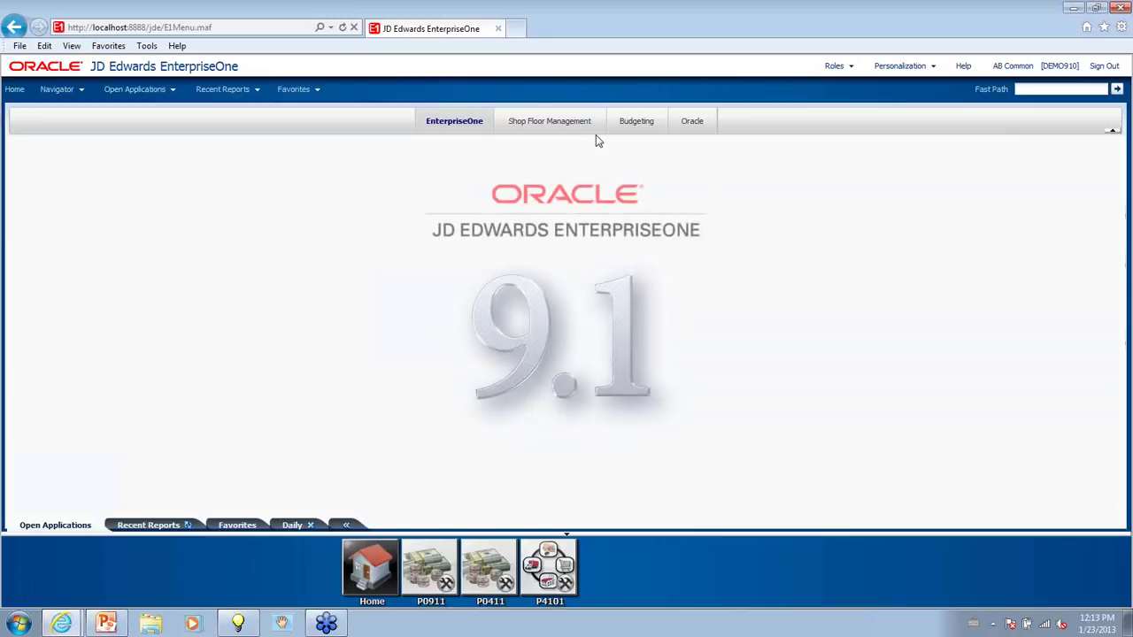
Show the carousel favorites and open the Manage Favorites window
{"action": "left_click", "coordinate": [236, 526]}
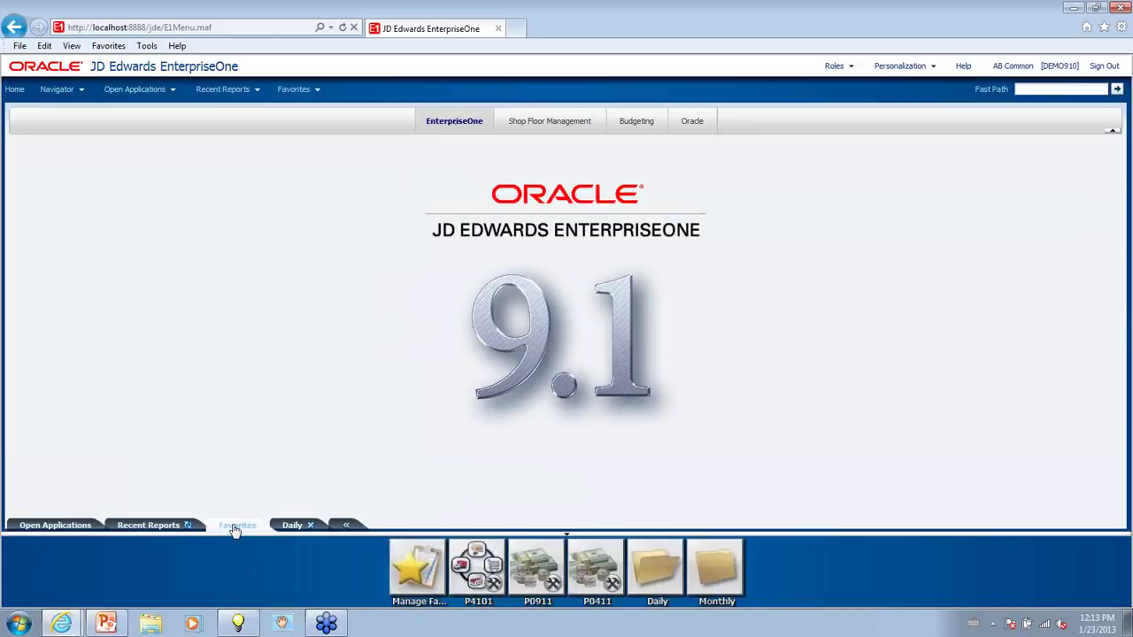
{"action": "left_click", "coordinate": [423, 571]}
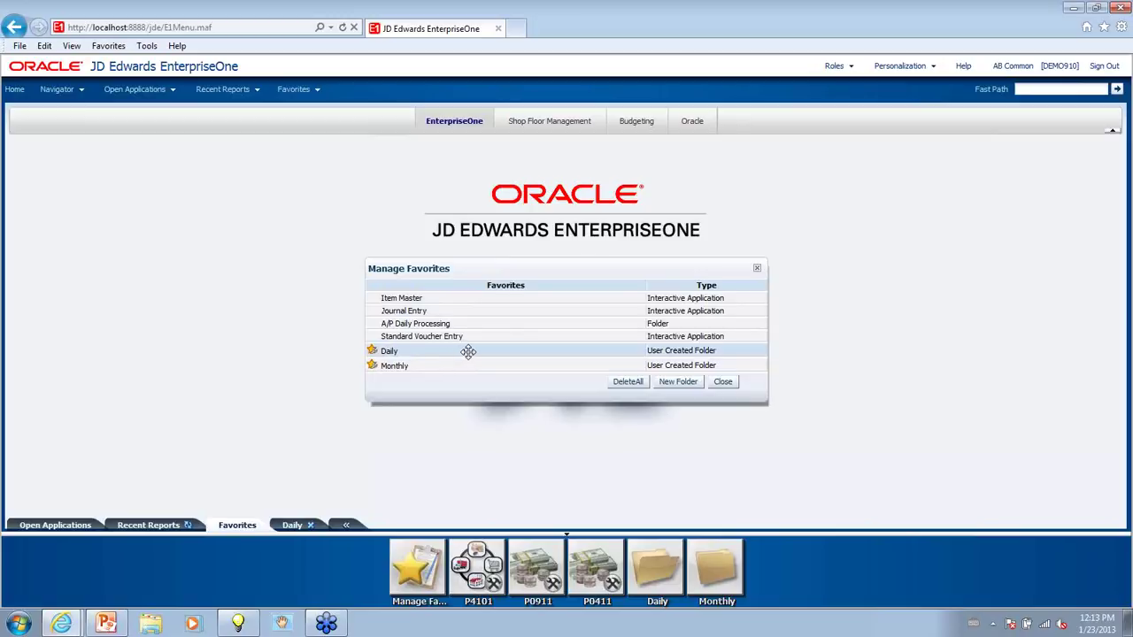
Attempt to move the Daily folder up, then close Manage Favorites with the order unchanged
{"action": "left_click_drag", "start_coordinate": [468, 351], "coordinate": [469, 301]}
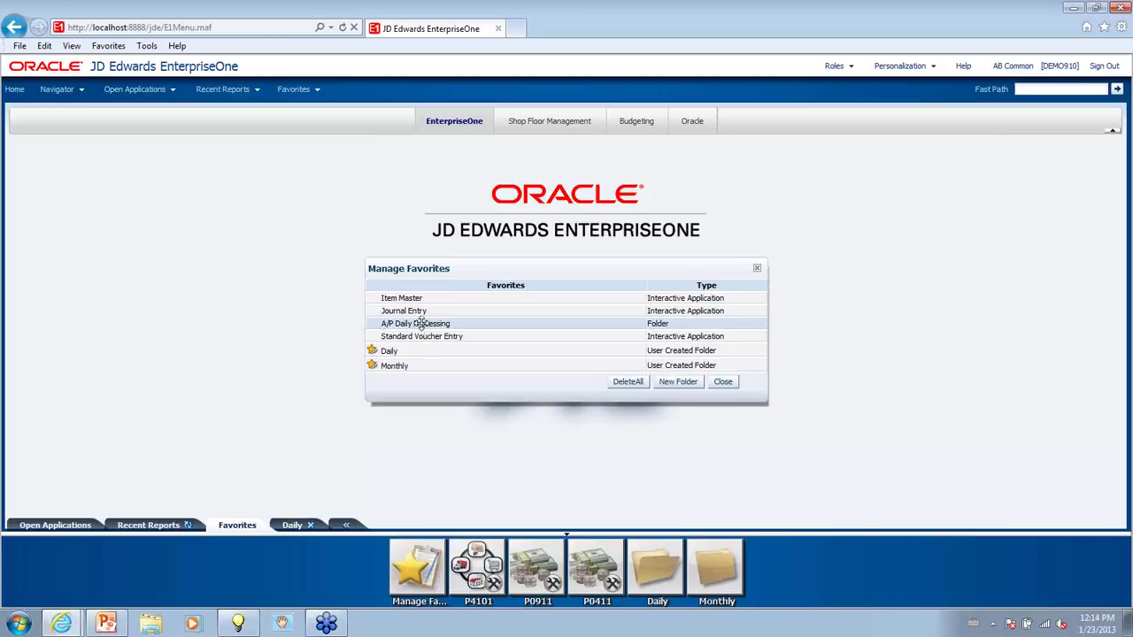
{"action": "left_click", "coordinate": [757, 270]}
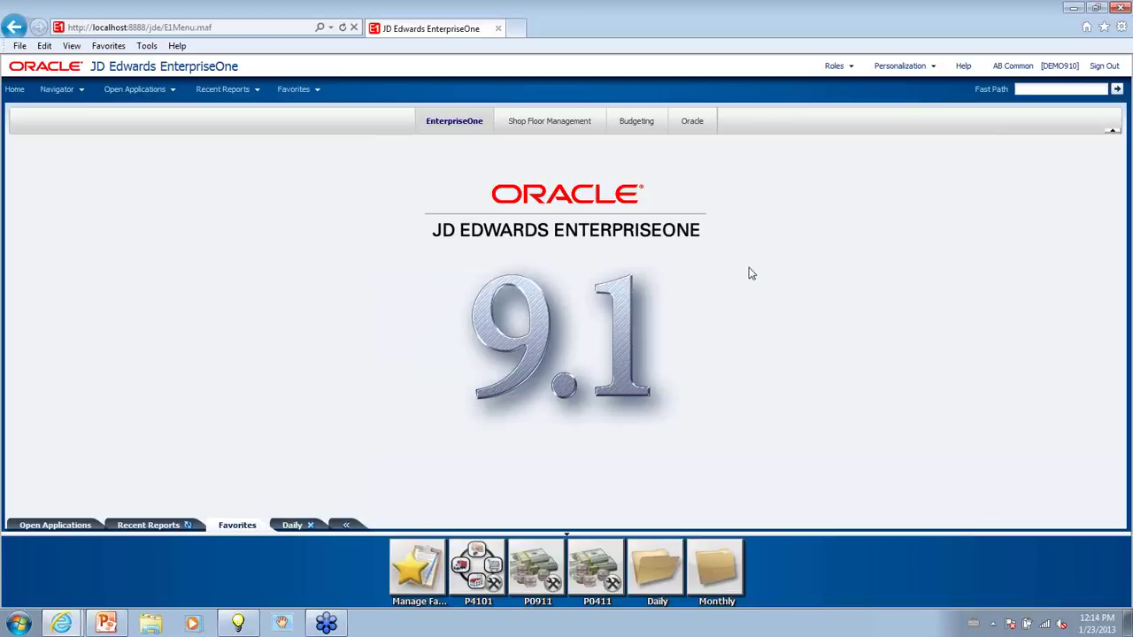
Under Foundation Systems > Address Book > Daily Processing, add Address Book Revisions to favorites
{"action": "left_click", "coordinate": [83, 92]}
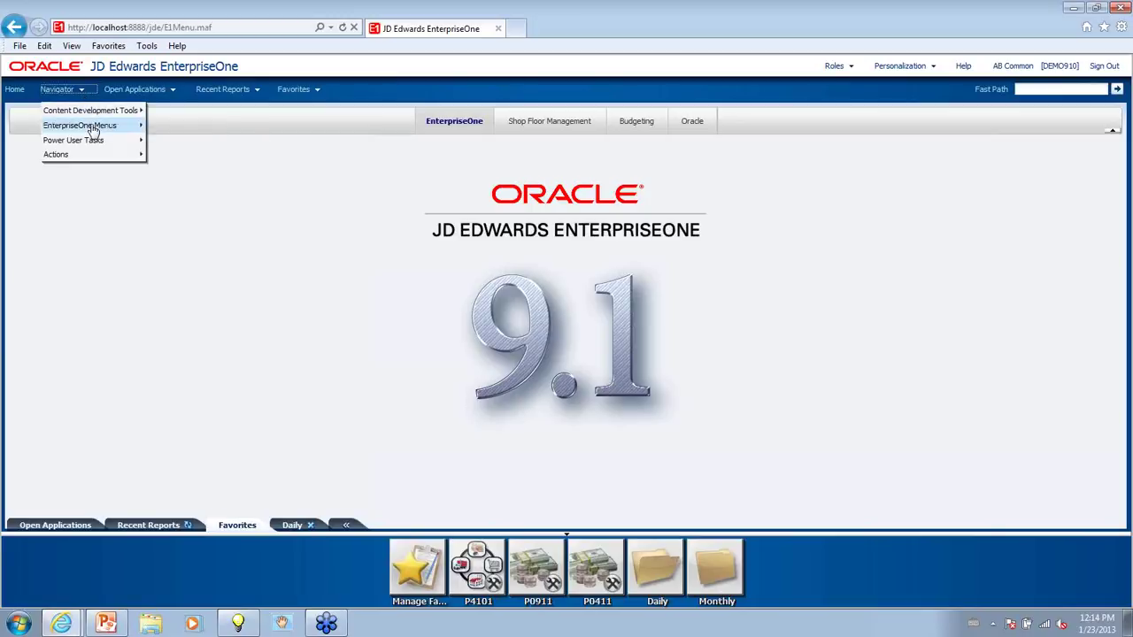
{"action": "left_click", "coordinate": [124, 126]}
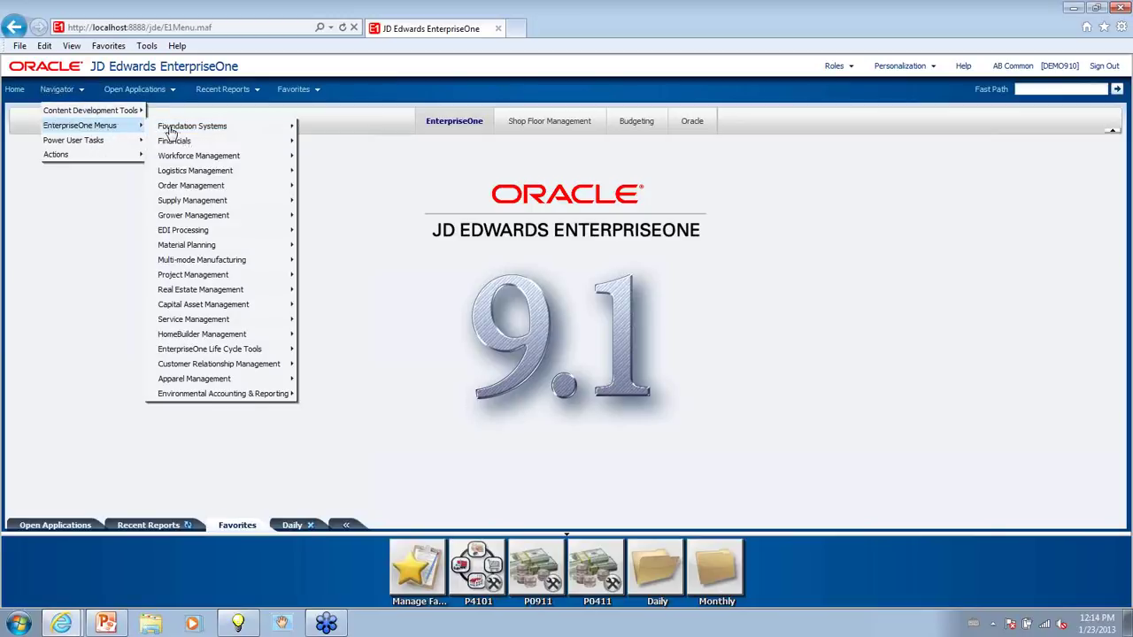
{"action": "left_click", "coordinate": [173, 129]}
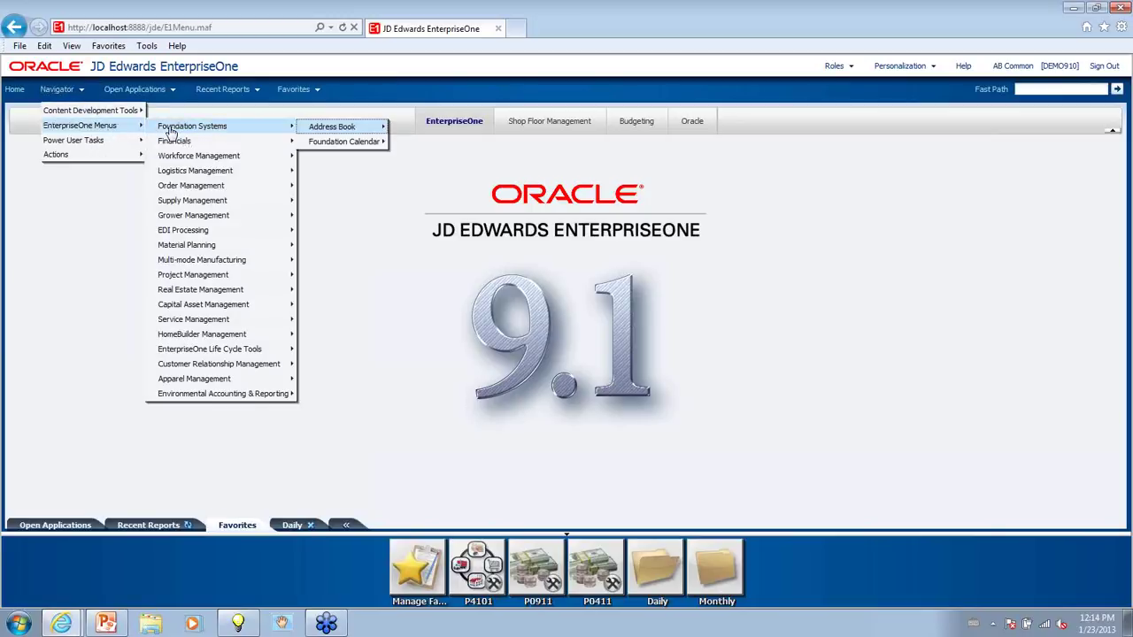
{"action": "left_click", "coordinate": [320, 131]}
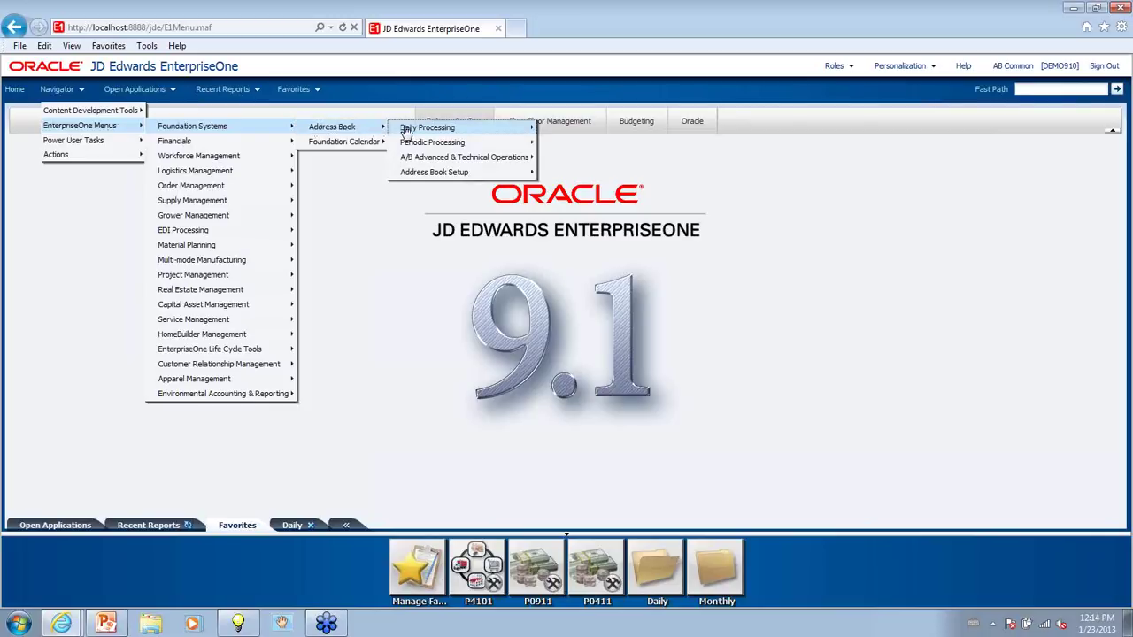
{"action": "left_click", "coordinate": [416, 128]}
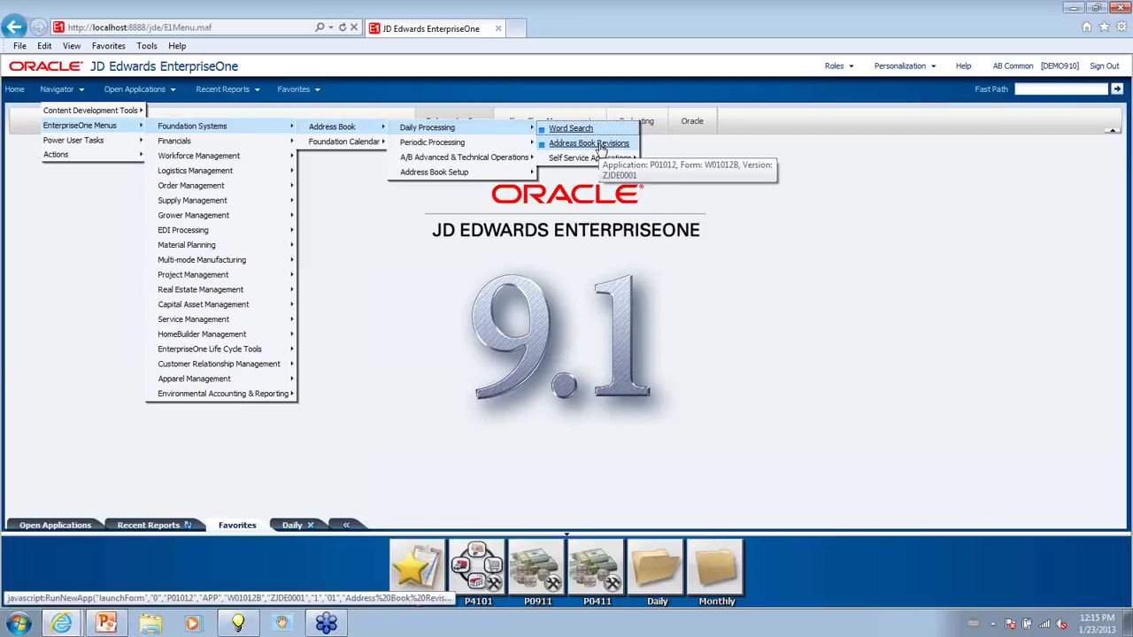
{"action": "right_click", "coordinate": [600, 146]}
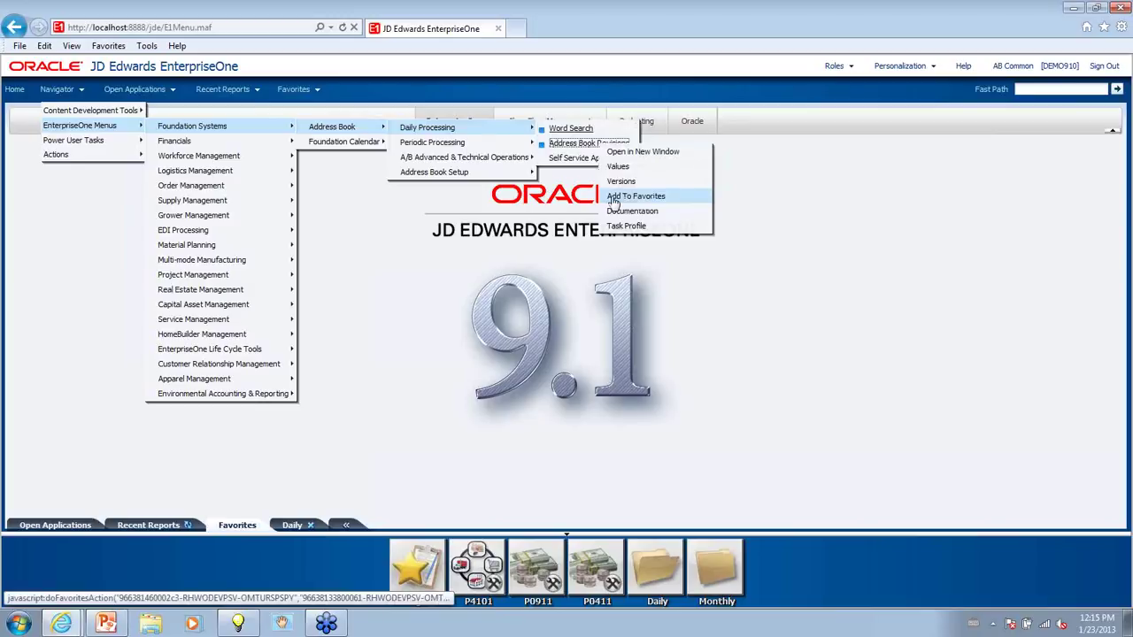
{"action": "left_click", "coordinate": [612, 196]}
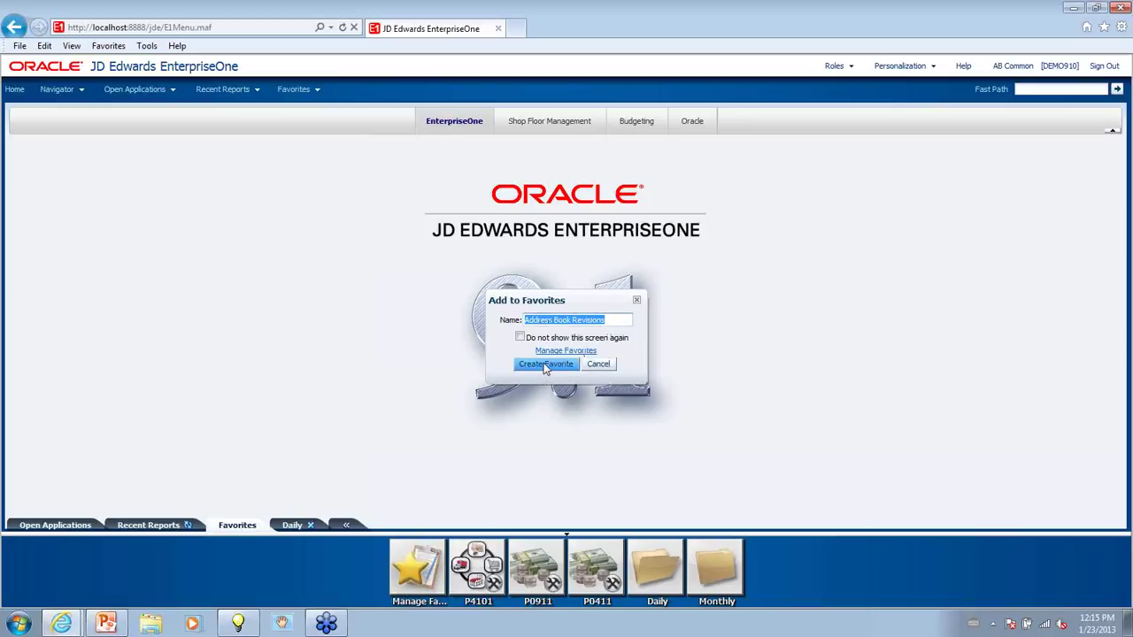
Save the Address Book Revisions favorite as P01012, then show the 'Tools > Add to Favorites' slide
{"action": "left_click", "coordinate": [545, 365]}
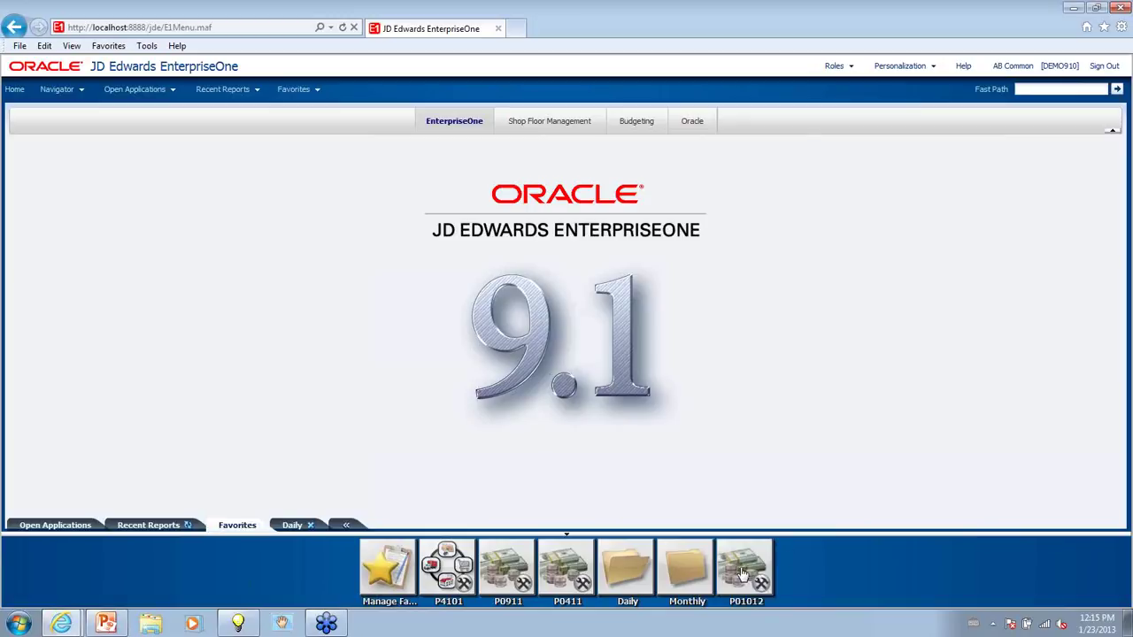
{"action": "mouse_move", "coordinate": [743, 575]}
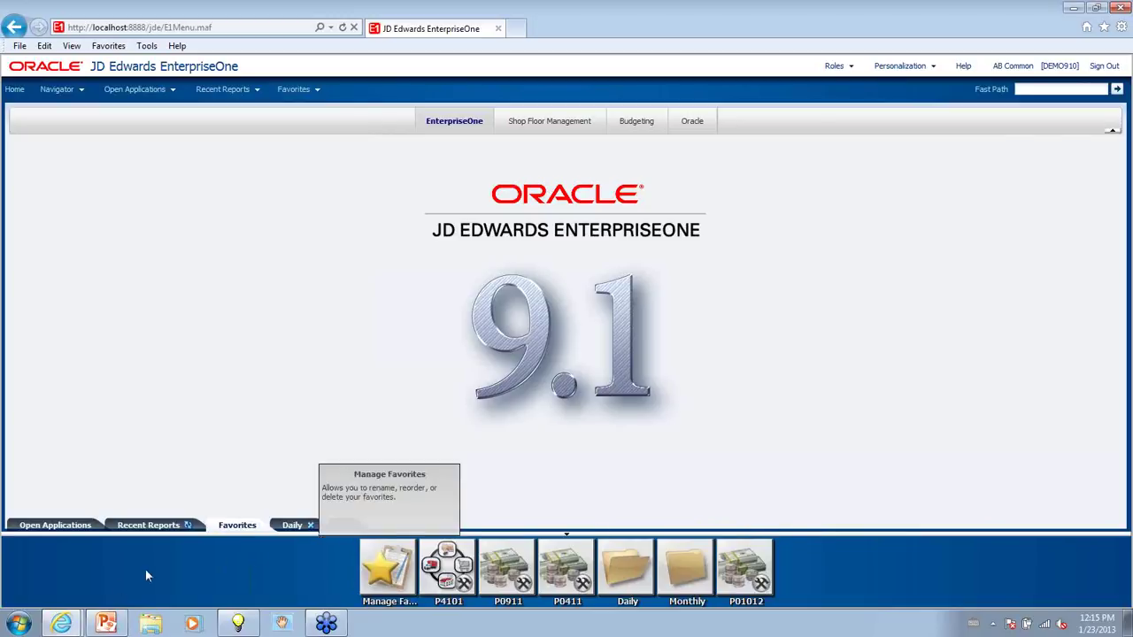
{"action": "left_click", "coordinate": [107, 624]}
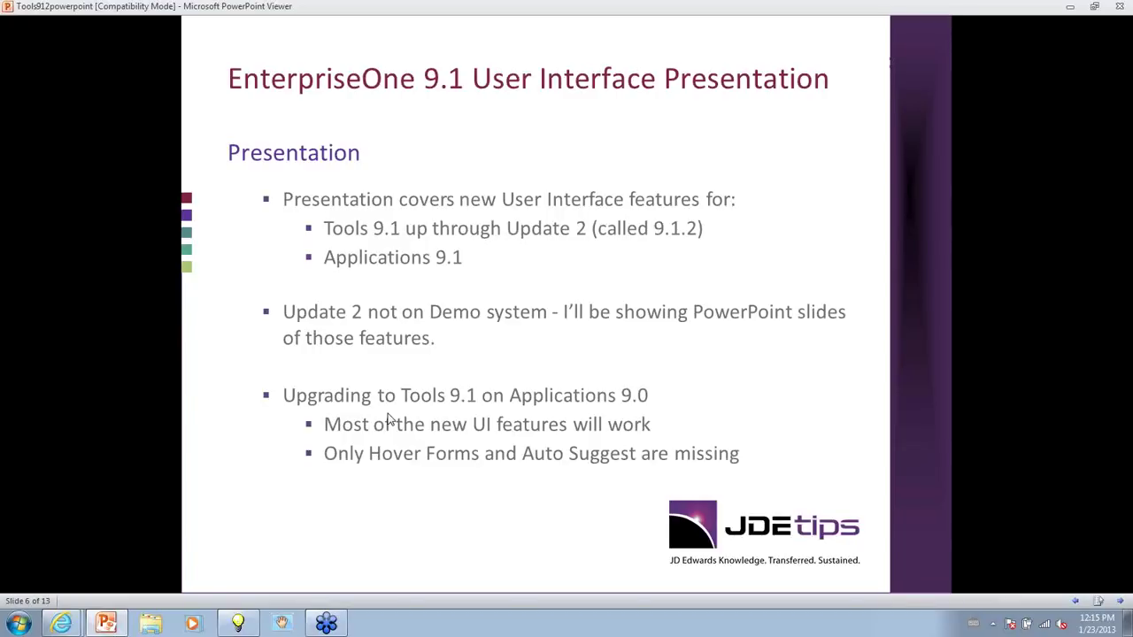
{"action": "left_click", "coordinate": [387, 421]}
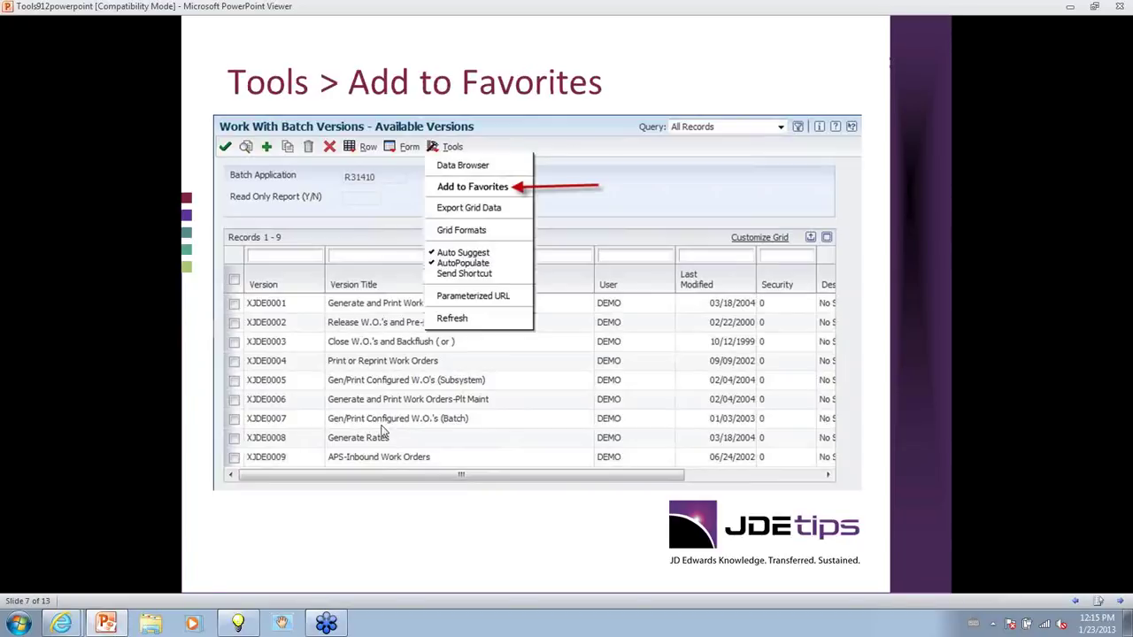
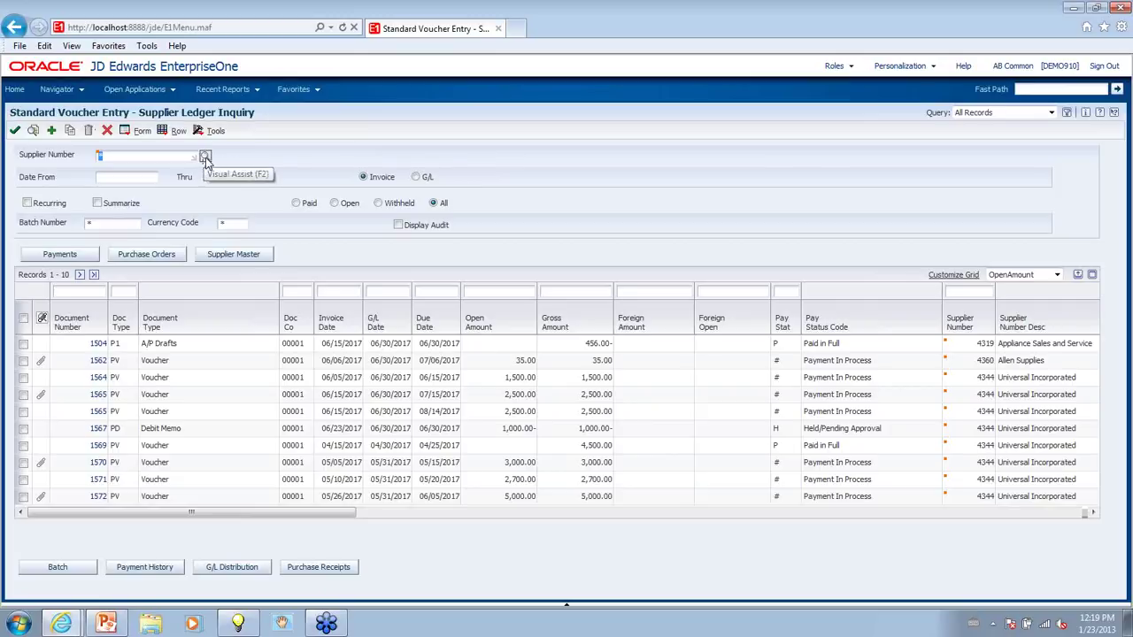
Open the Address Book Long Number Search for Supplier Number and drag it right, clear of the grid
{"action": "left_click", "coordinate": [205, 157]}
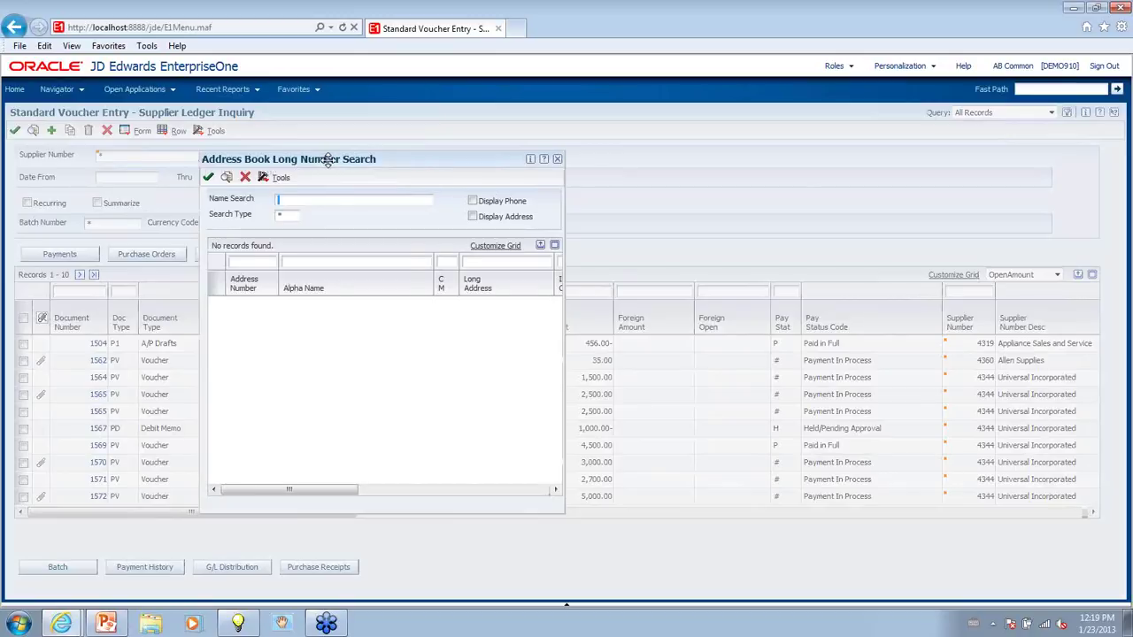
{"action": "left_click_drag", "start_coordinate": [304, 160], "coordinate": [733, 148]}
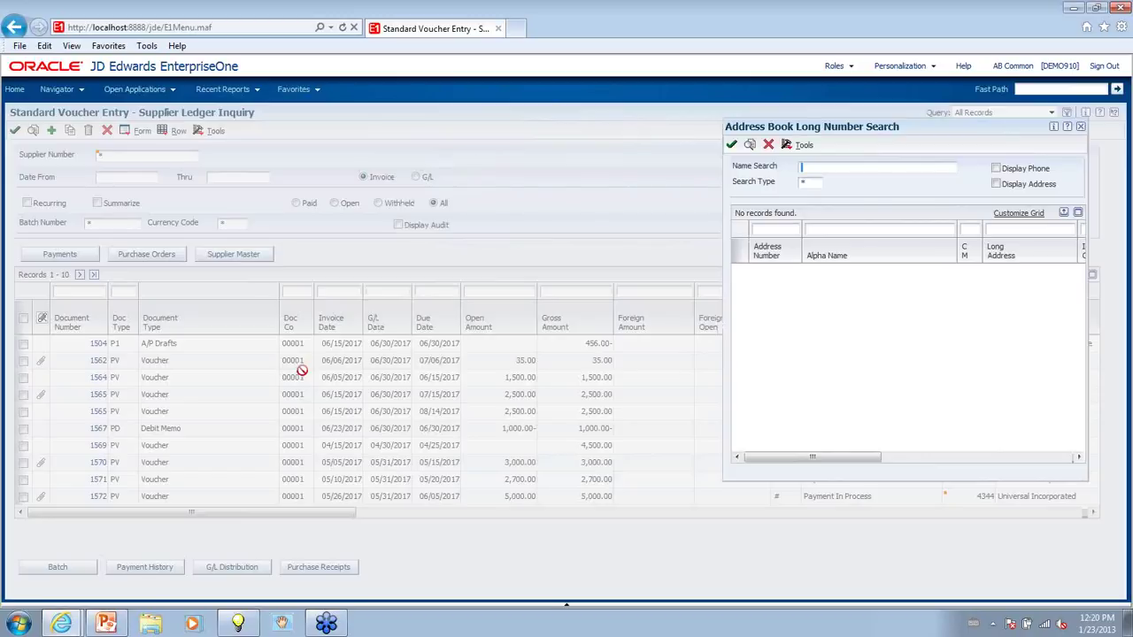
Switch to the P4101 Work With Item Master Browse tile in the Open Applications carousel
{"action": "left_click", "coordinate": [539, 612]}
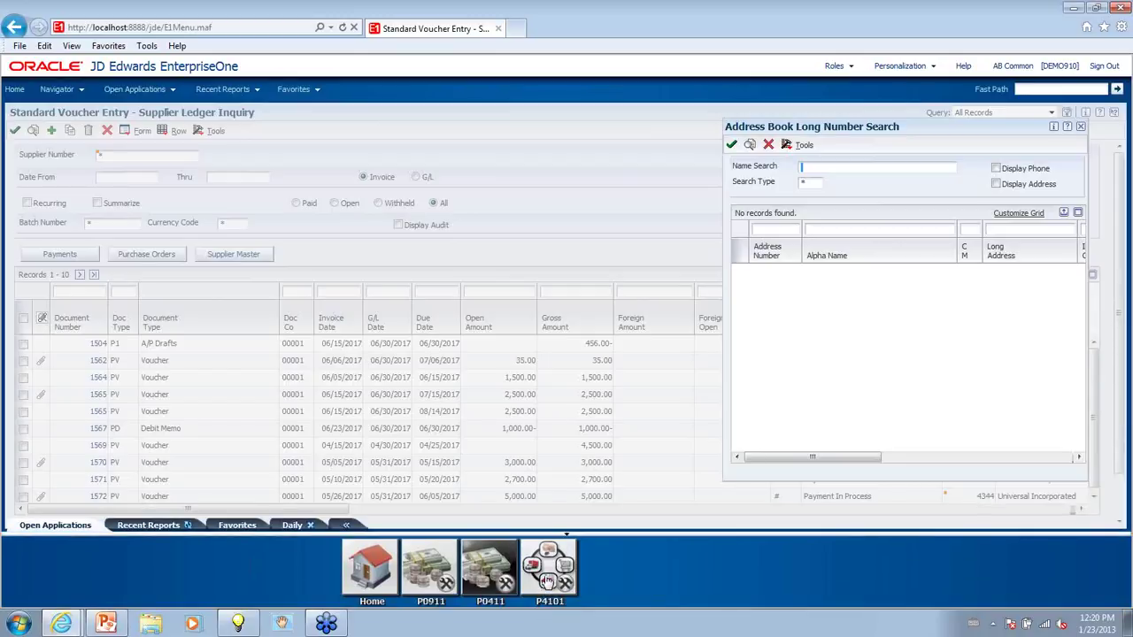
{"action": "left_click", "coordinate": [547, 579]}
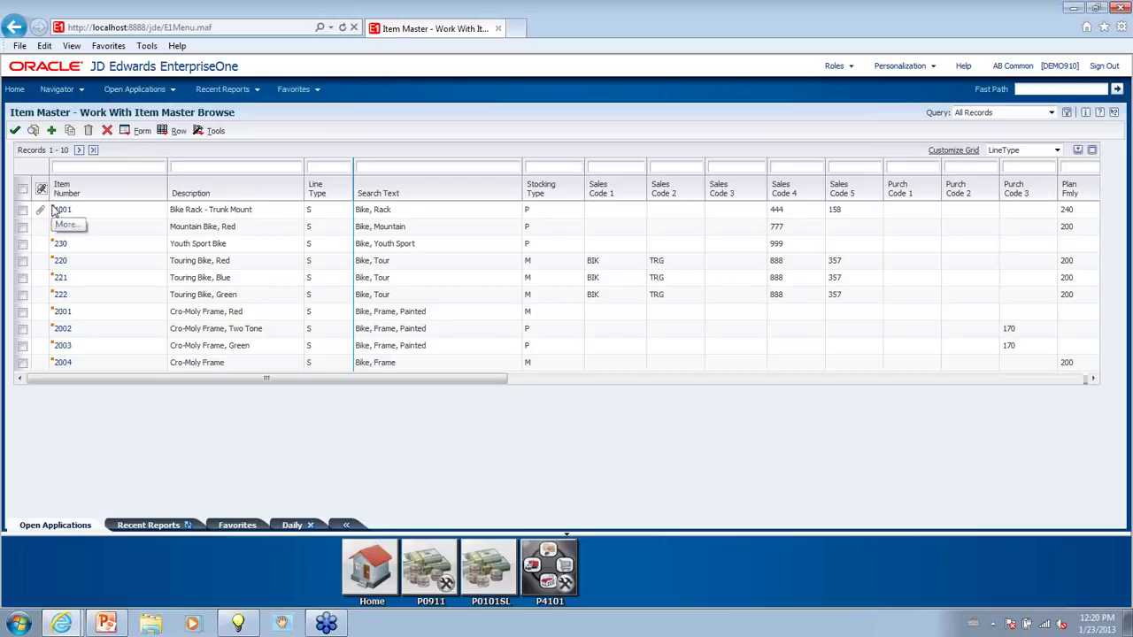
{"action": "left_click", "coordinate": [53, 208]}
{"action": "mouse_move", "coordinate": [53, 210]}
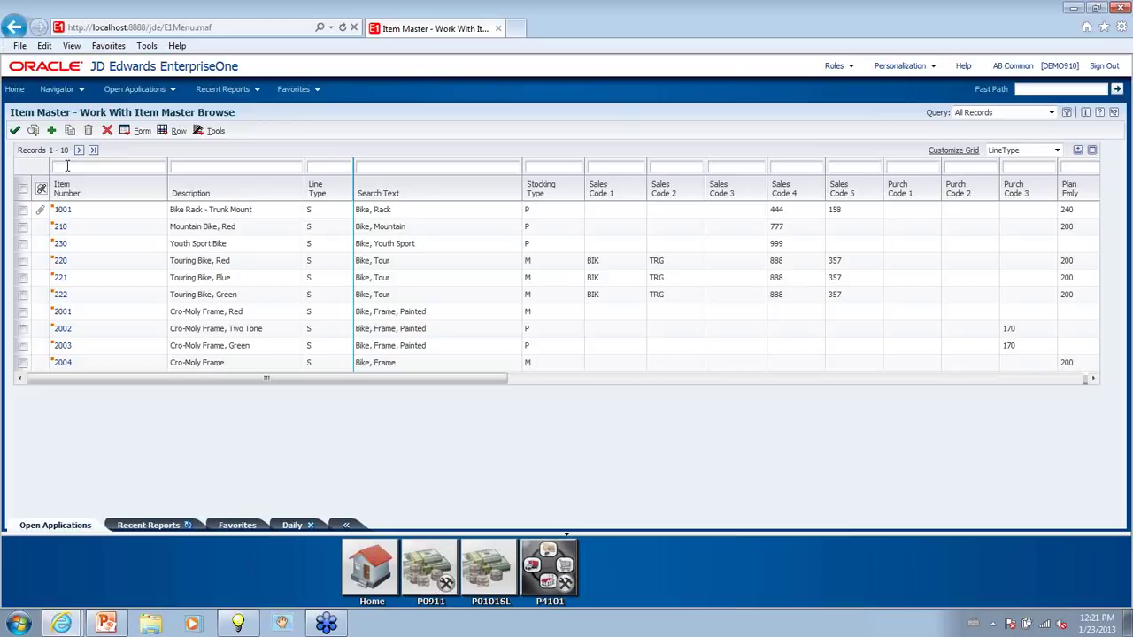
{"action": "left_click", "coordinate": [66, 165]}
Filter Item Number to 1001 by picking it from the Auto Suggest results for 'Bik'
{"action": "type", "text": "Bik"}
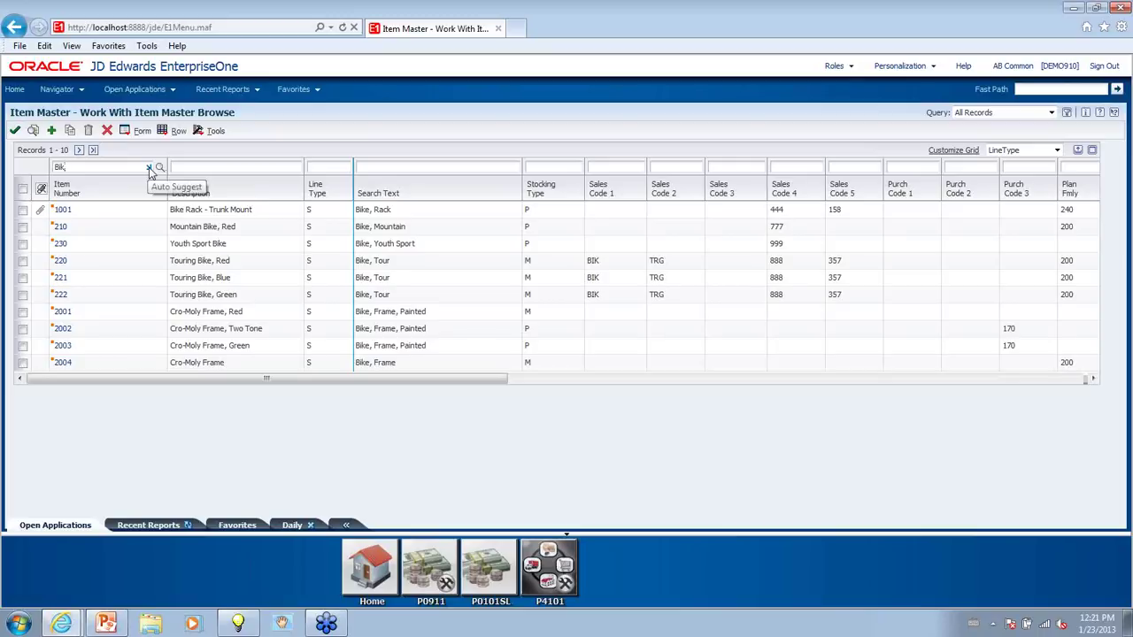
{"action": "left_click", "coordinate": [149, 170]}
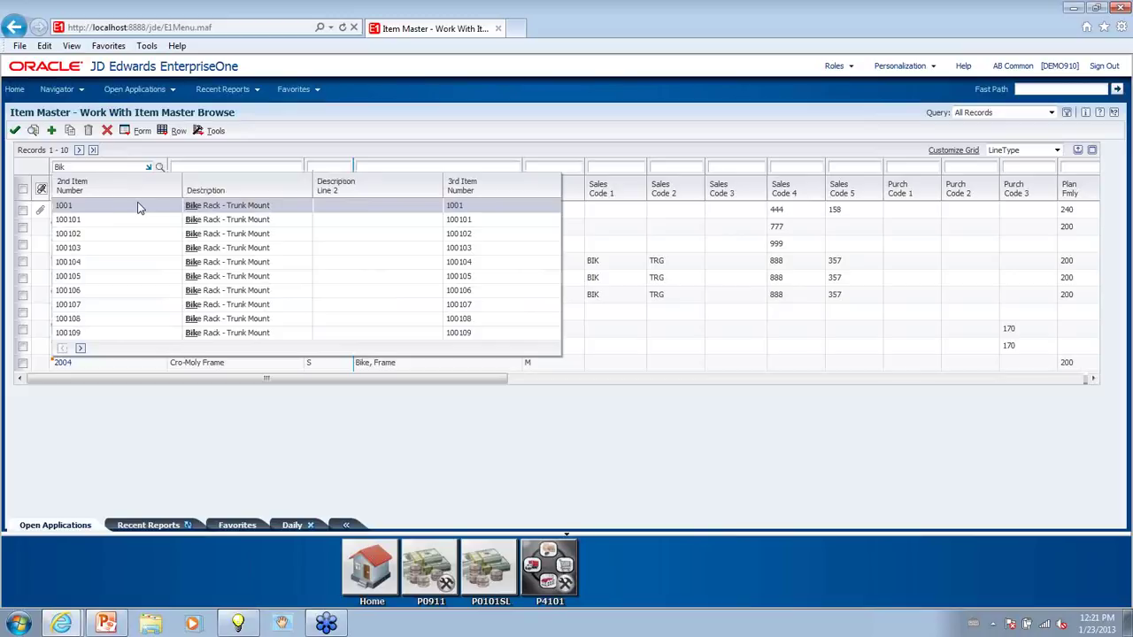
{"action": "left_click", "coordinate": [137, 207]}
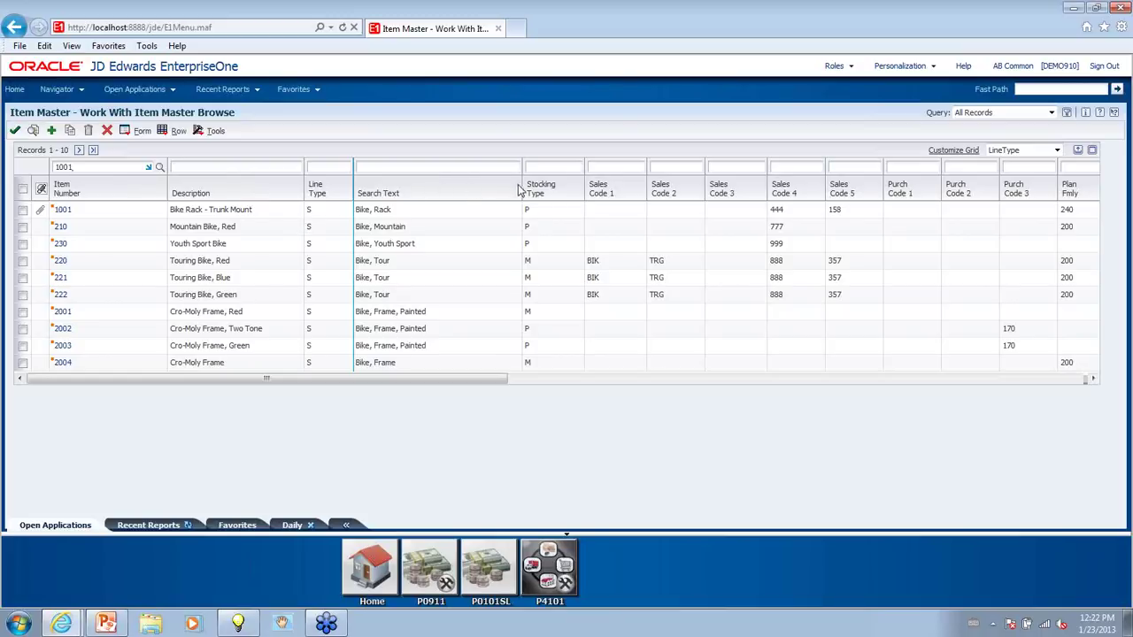
Widen Search Text, move Sales Code 3 before Stocking Type, and hide Sales Codes 1, 2 and 4
{"action": "left_click_drag", "start_coordinate": [520, 189], "coordinate": [606, 192]}
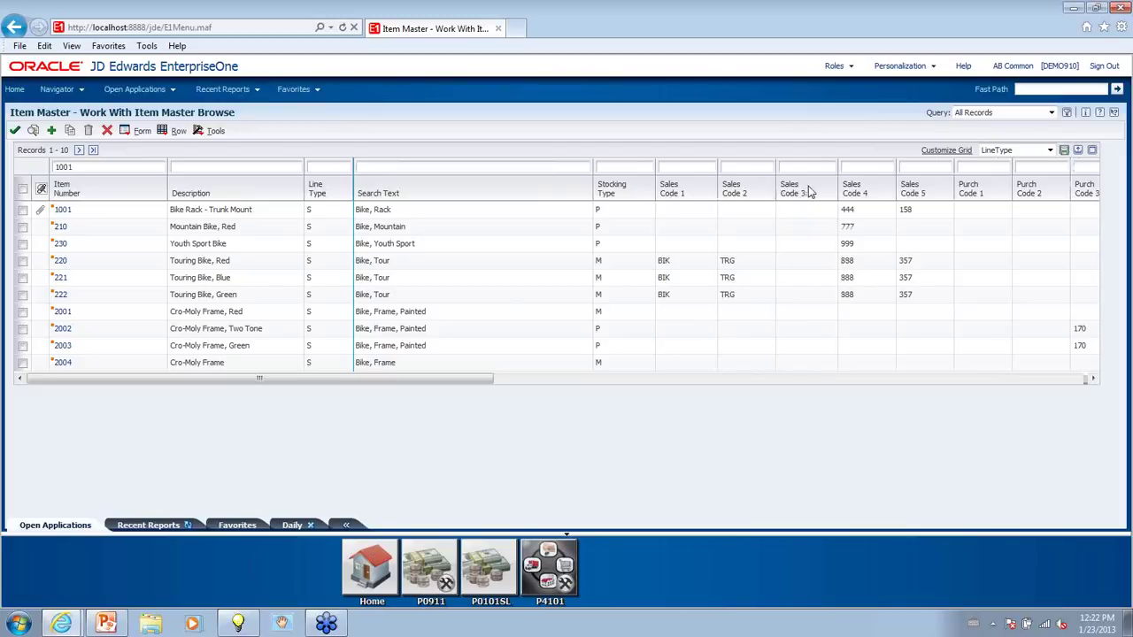
{"action": "left_click_drag", "start_coordinate": [808, 192], "coordinate": [616, 195]}
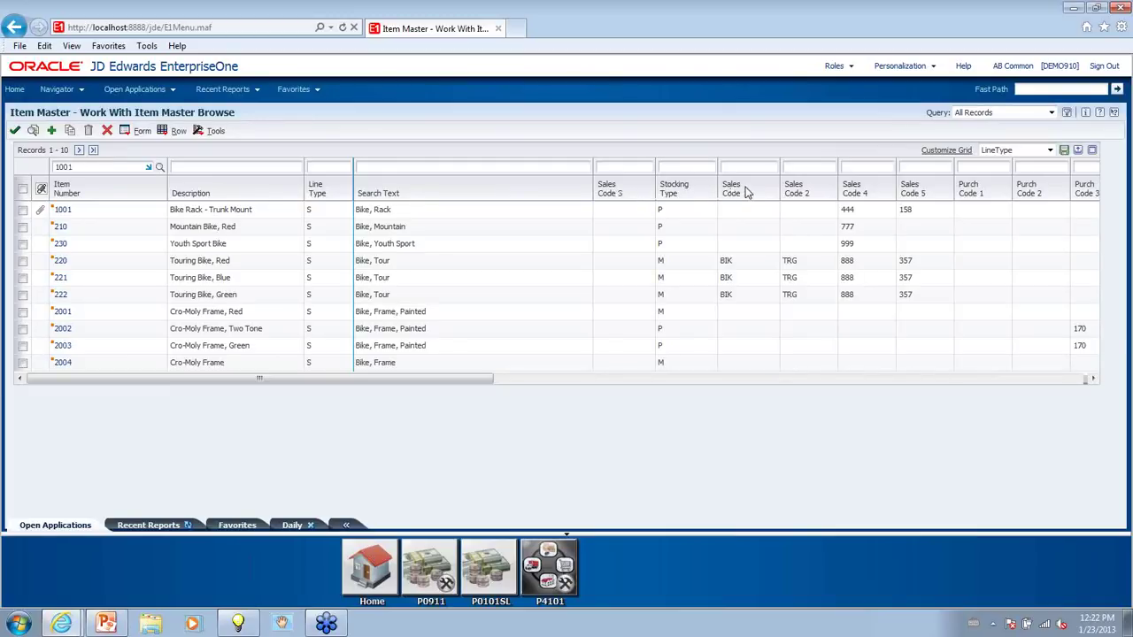
{"action": "right_click", "coordinate": [744, 193]}
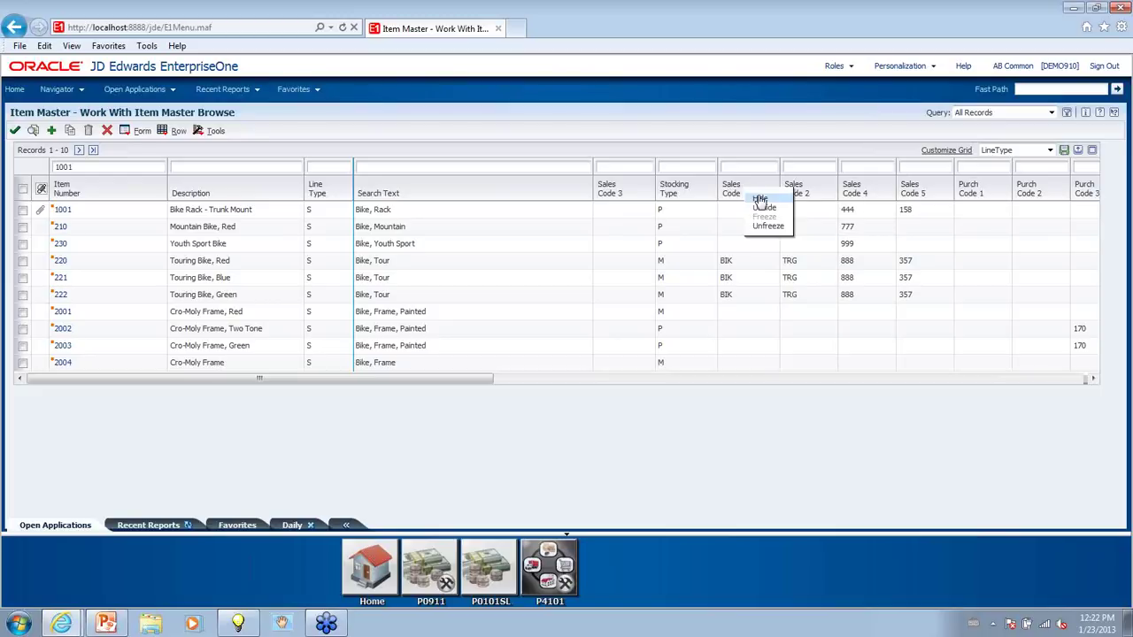
{"action": "left_click", "coordinate": [759, 200]}
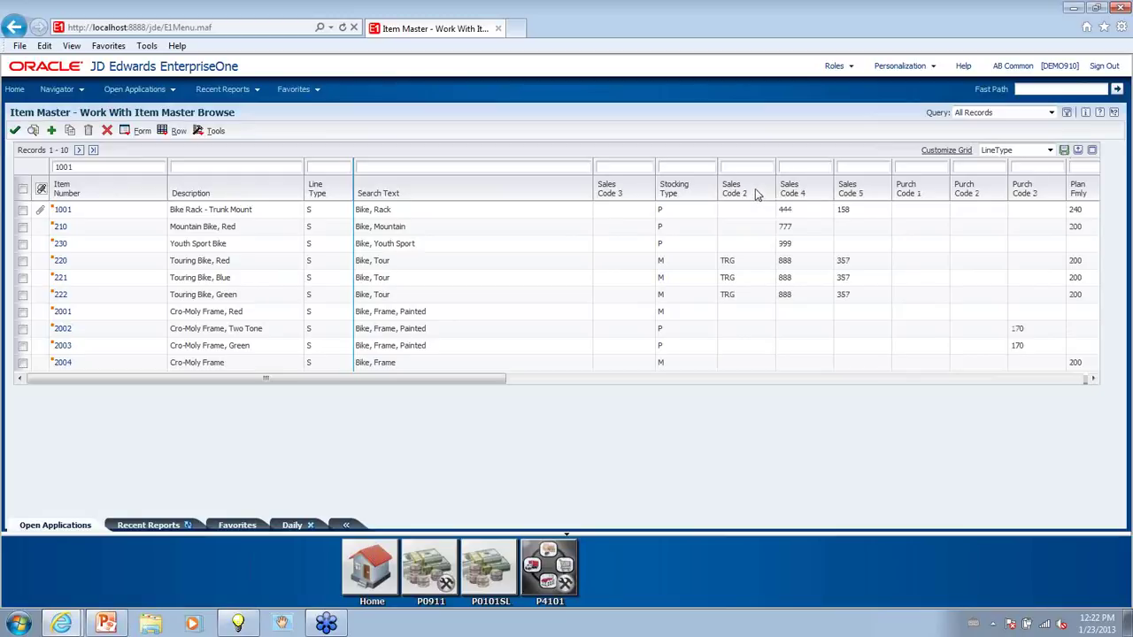
{"action": "right_click", "coordinate": [758, 197]}
{"action": "left_click", "coordinate": [765, 201]}
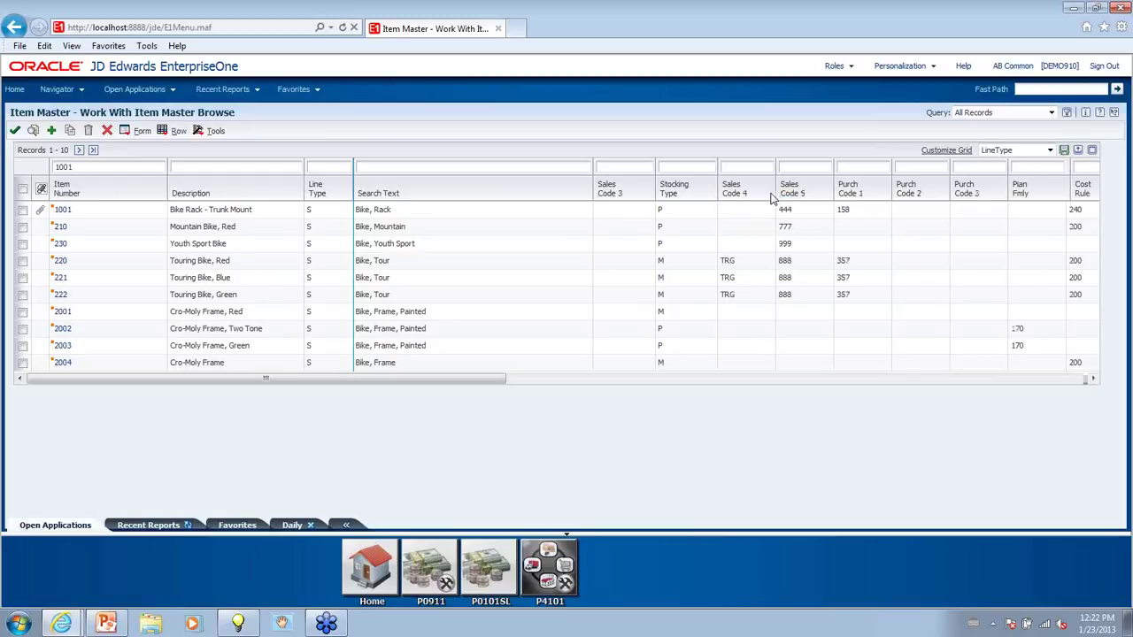
{"action": "right_click", "coordinate": [763, 196]}
{"action": "left_click", "coordinate": [765, 198]}
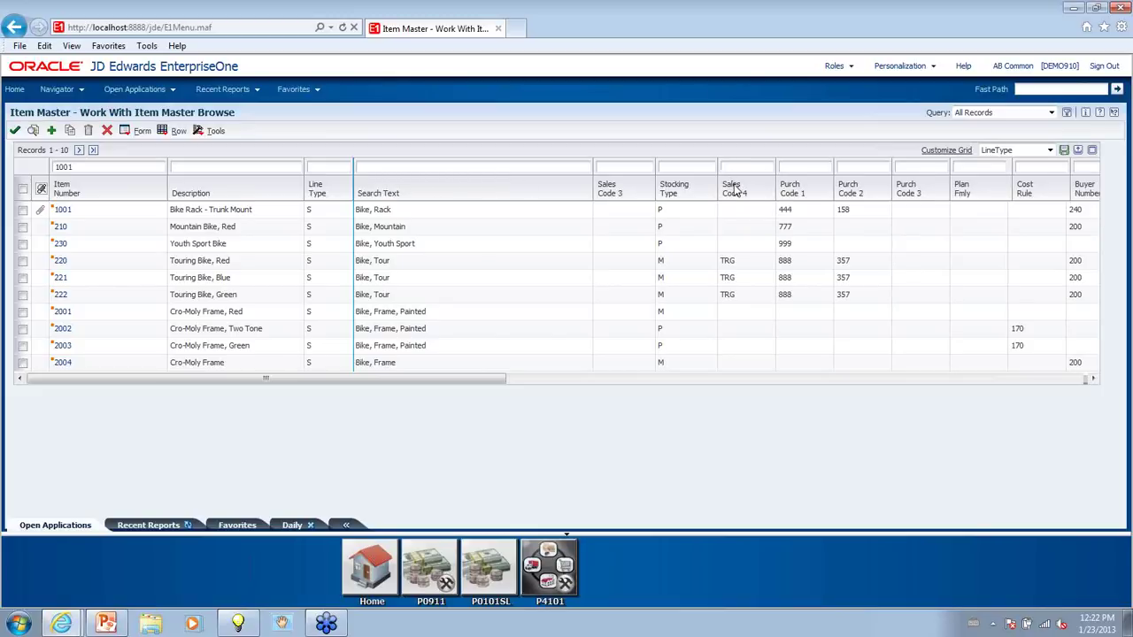
Unhide the Sales Code 1 and Sales Code 2 columns
{"action": "right_click", "coordinate": [734, 190]}
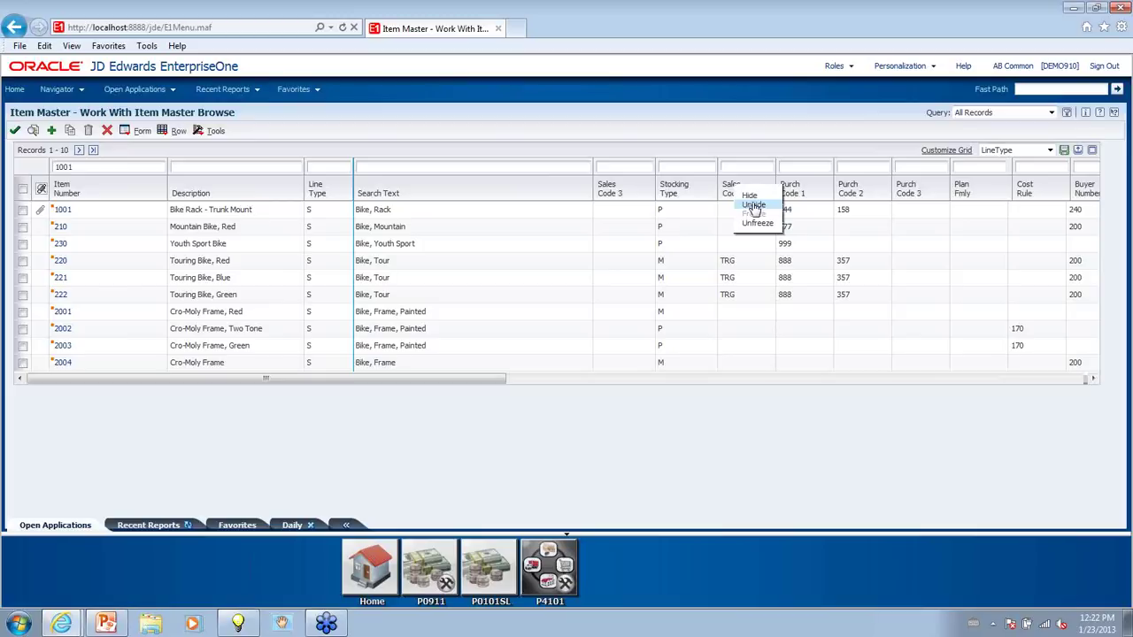
{"action": "left_click", "coordinate": [753, 206]}
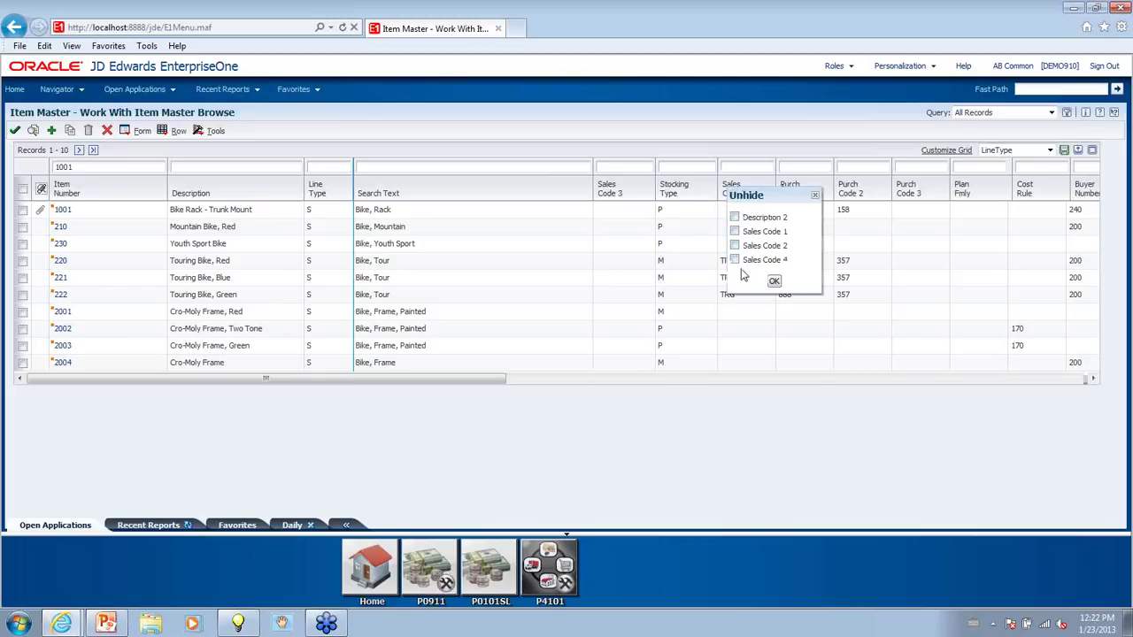
{"action": "left_click", "coordinate": [734, 231]}
{"action": "left_click", "coordinate": [734, 245]}
{"action": "left_click", "coordinate": [773, 281]}
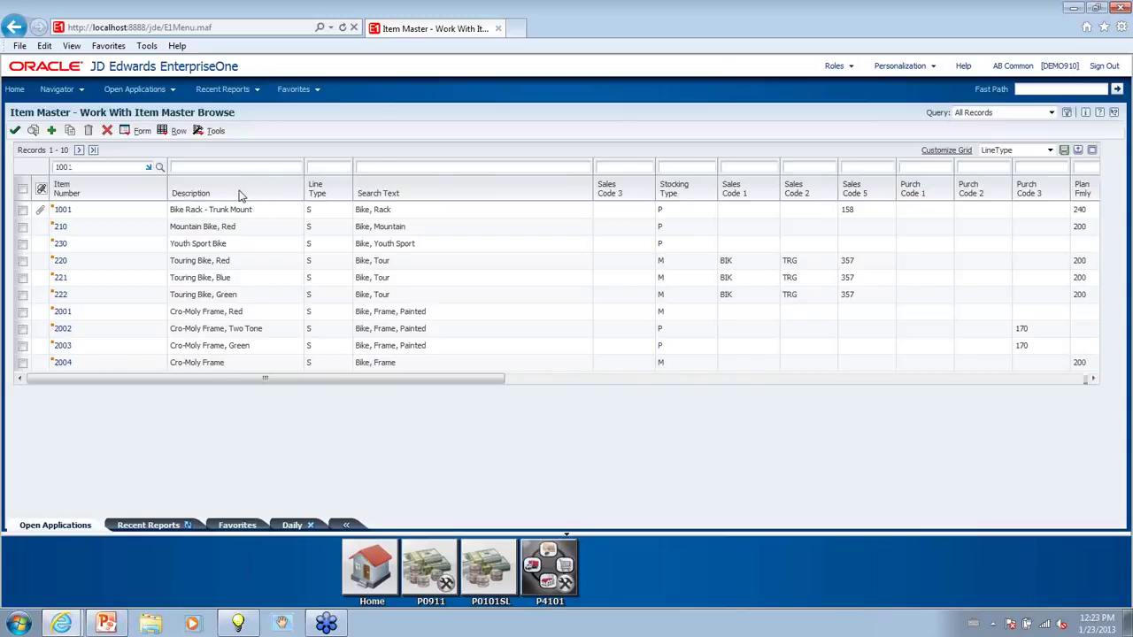
Freeze the grid at the Description column and scroll horizontally to check the fixed columns
{"action": "right_click", "coordinate": [241, 193]}
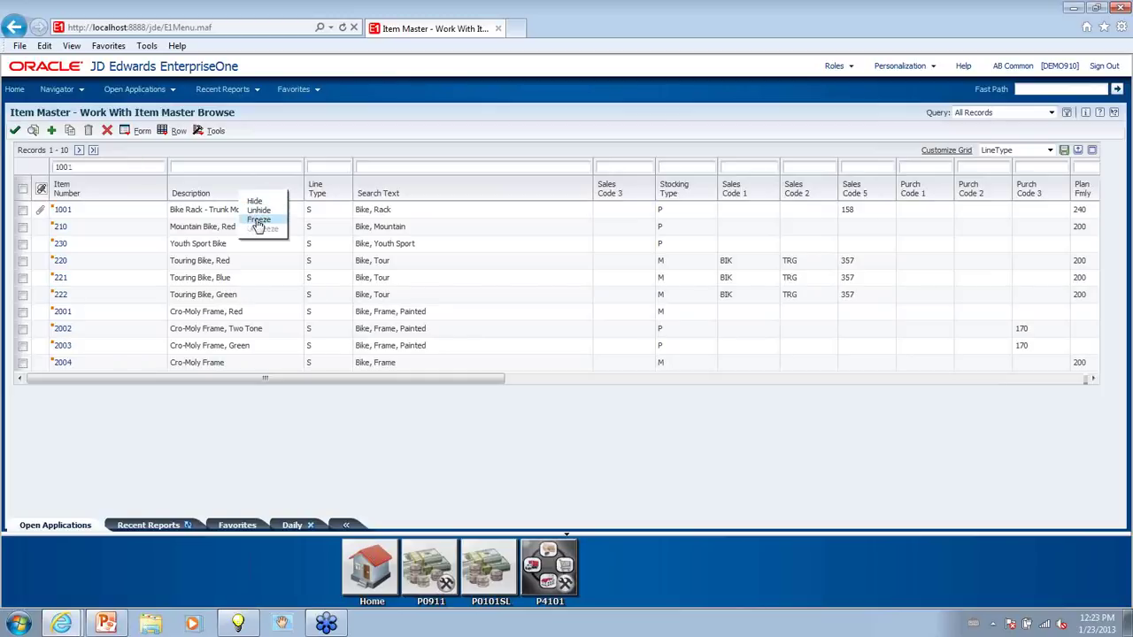
{"action": "left_click", "coordinate": [257, 221]}
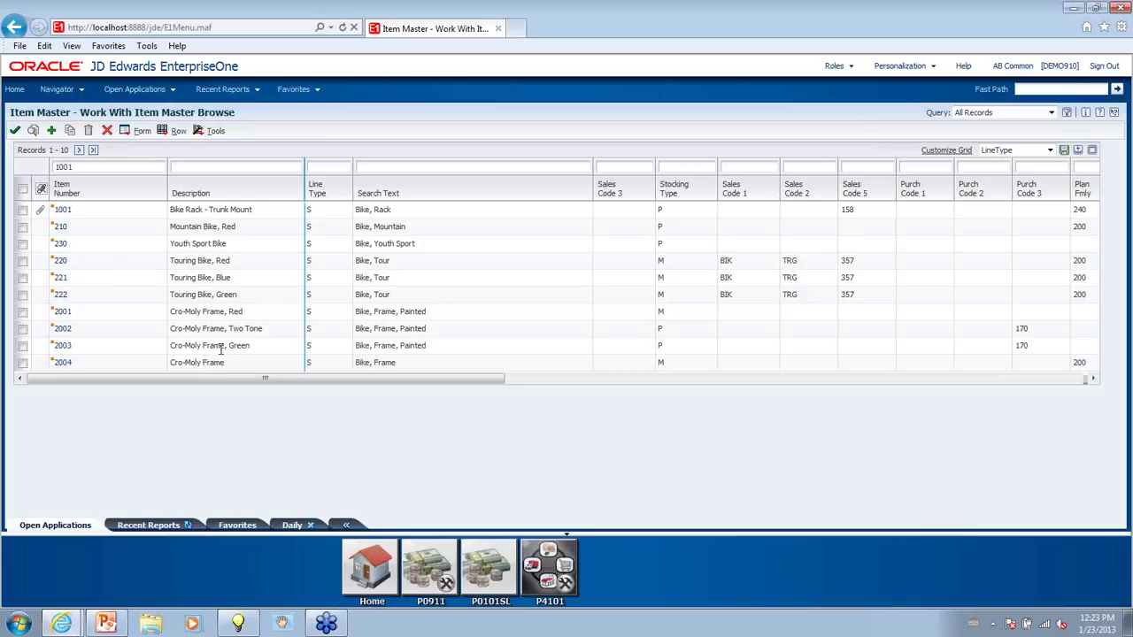
{"action": "left_click_drag", "start_coordinate": [223, 383], "coordinate": [196, 290]}
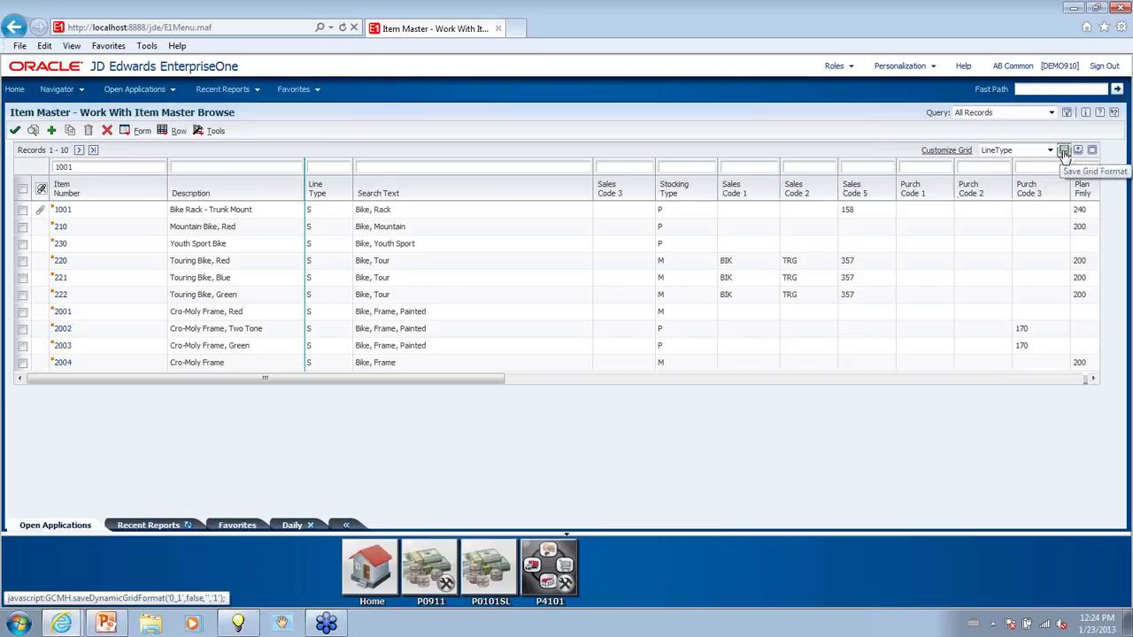
Switch the grid format list to Show All Columns
{"action": "left_click", "coordinate": [1064, 153]}
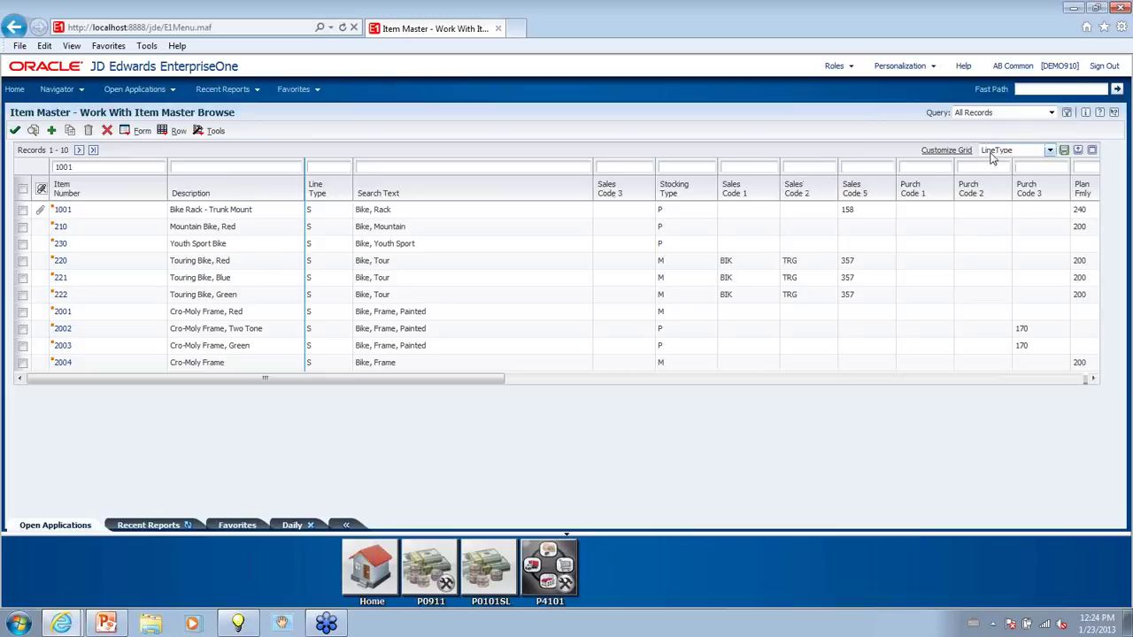
{"action": "left_click", "coordinate": [1064, 151]}
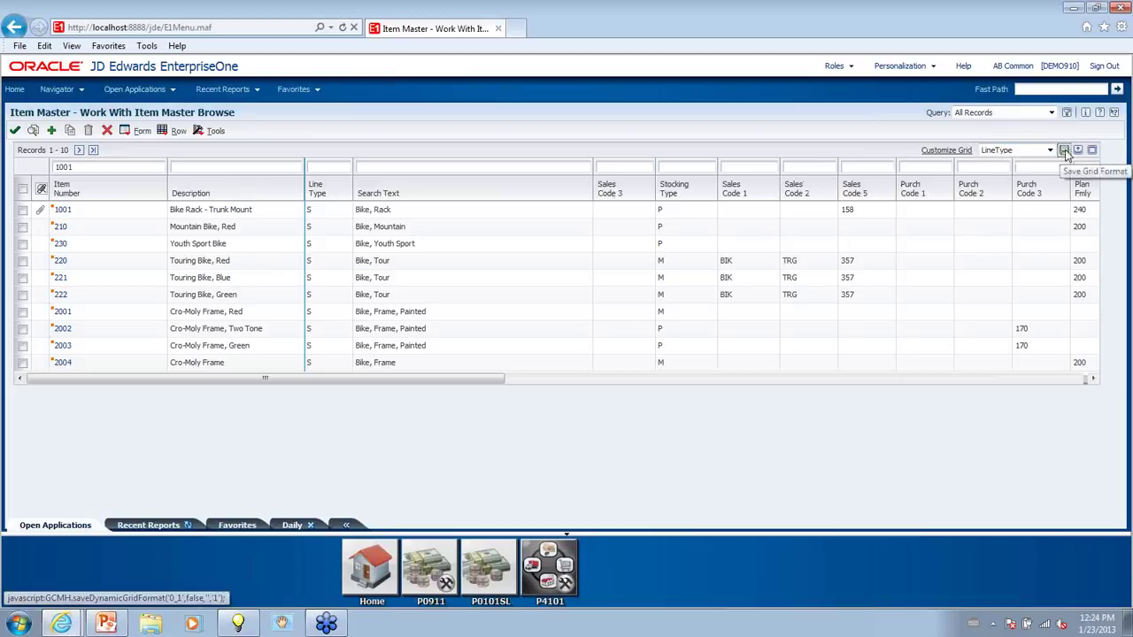
{"action": "left_click", "coordinate": [1057, 151]}
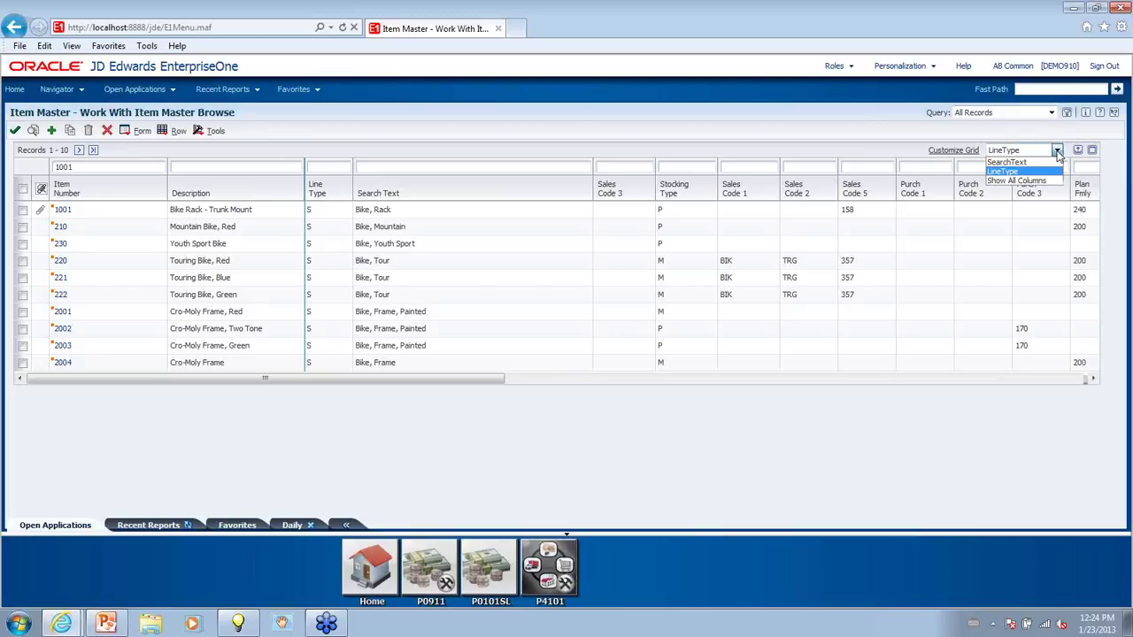
{"action": "left_click", "coordinate": [1016, 181]}
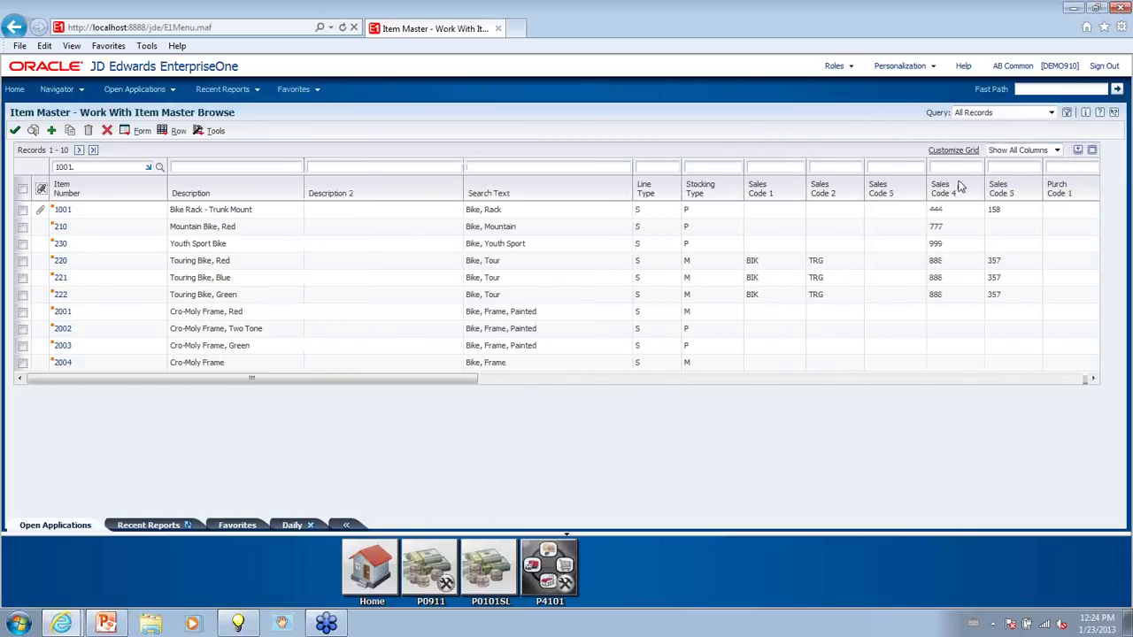
Hide the Search Text and Description 2 columns and freeze the grid at Description
{"action": "left_click", "coordinate": [521, 193]}
{"action": "right_click", "coordinate": [521, 193]}
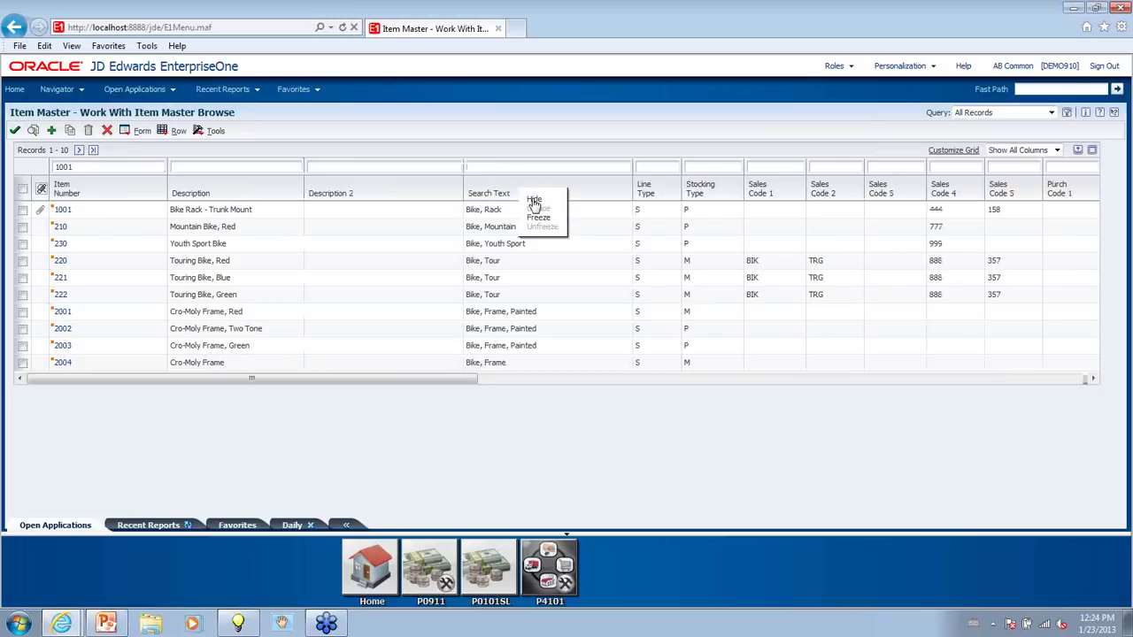
{"action": "left_click", "coordinate": [537, 200]}
{"action": "right_click", "coordinate": [350, 193]}
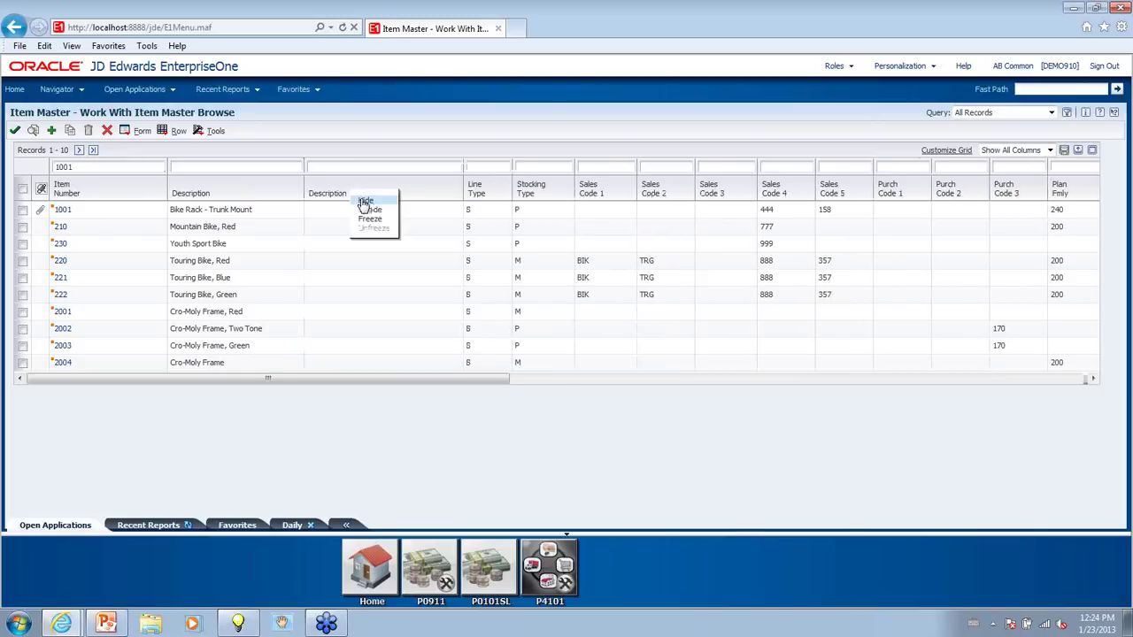
{"action": "left_click", "coordinate": [366, 201]}
{"action": "right_click", "coordinate": [249, 194]}
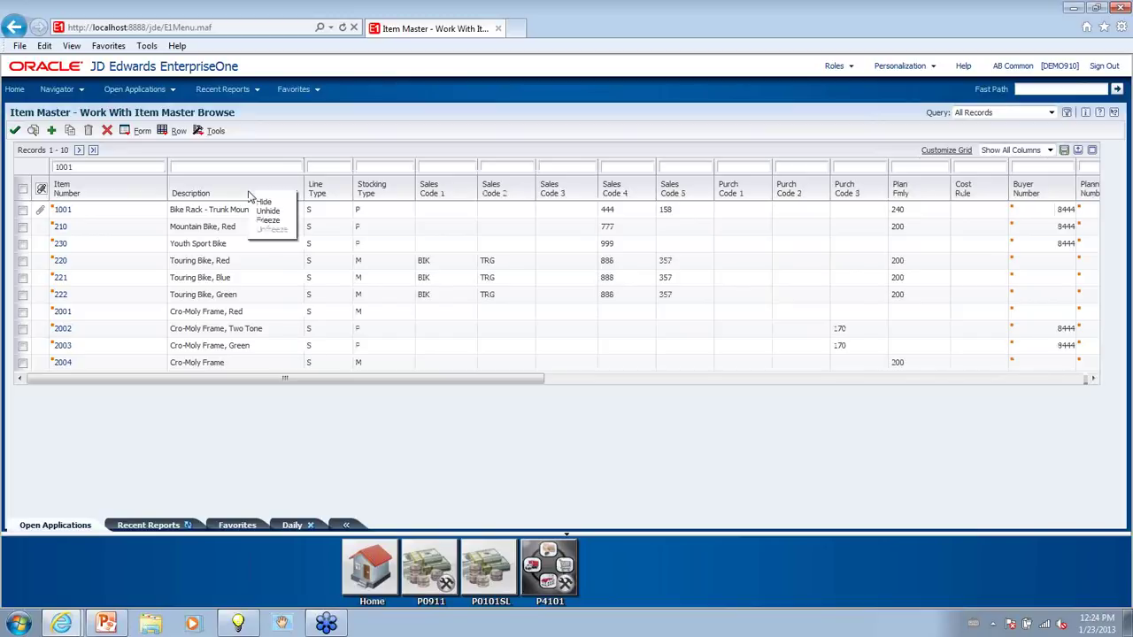
{"action": "left_click", "coordinate": [268, 220]}
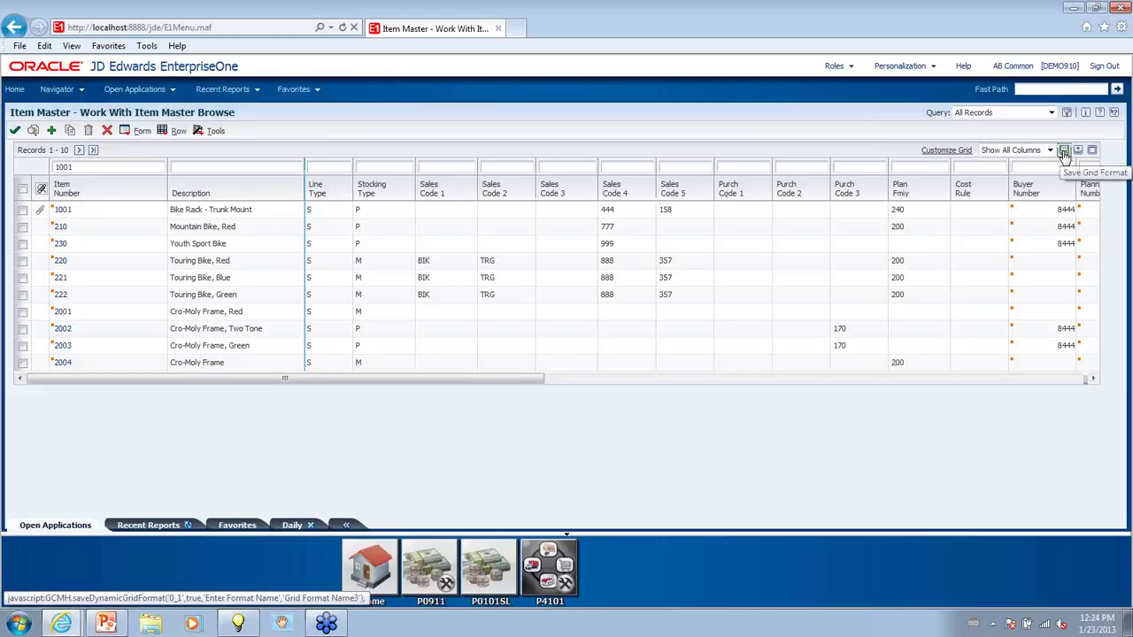
Save the current grid format as 'ItemDescrip'
{"action": "left_click", "coordinate": [1064, 152]}
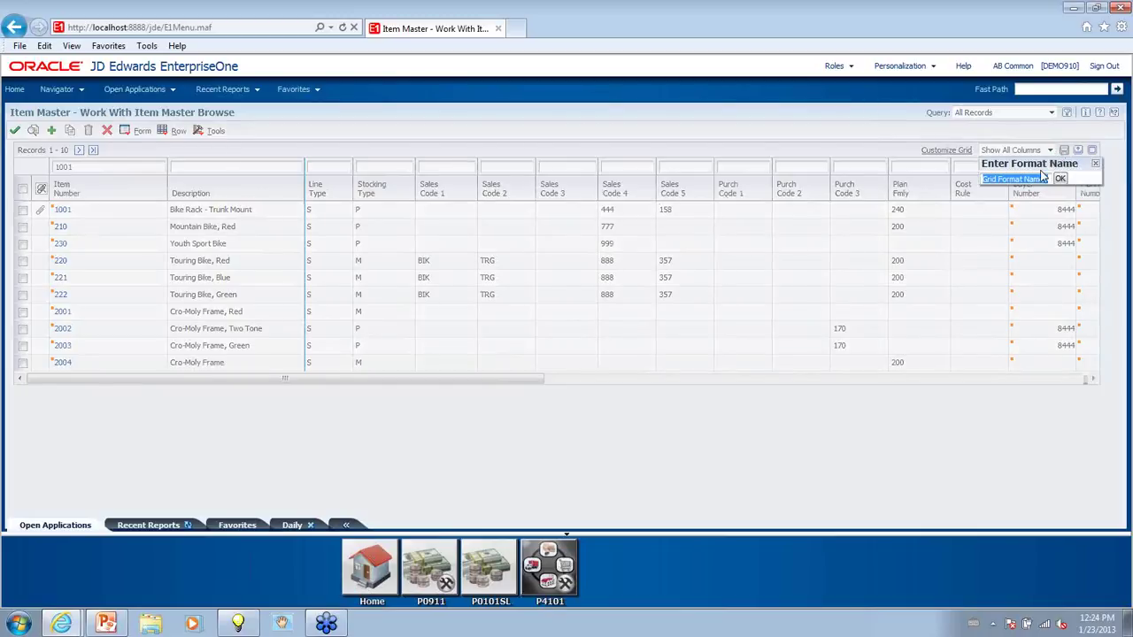
{"action": "type", "text": "ItemDescrip"}
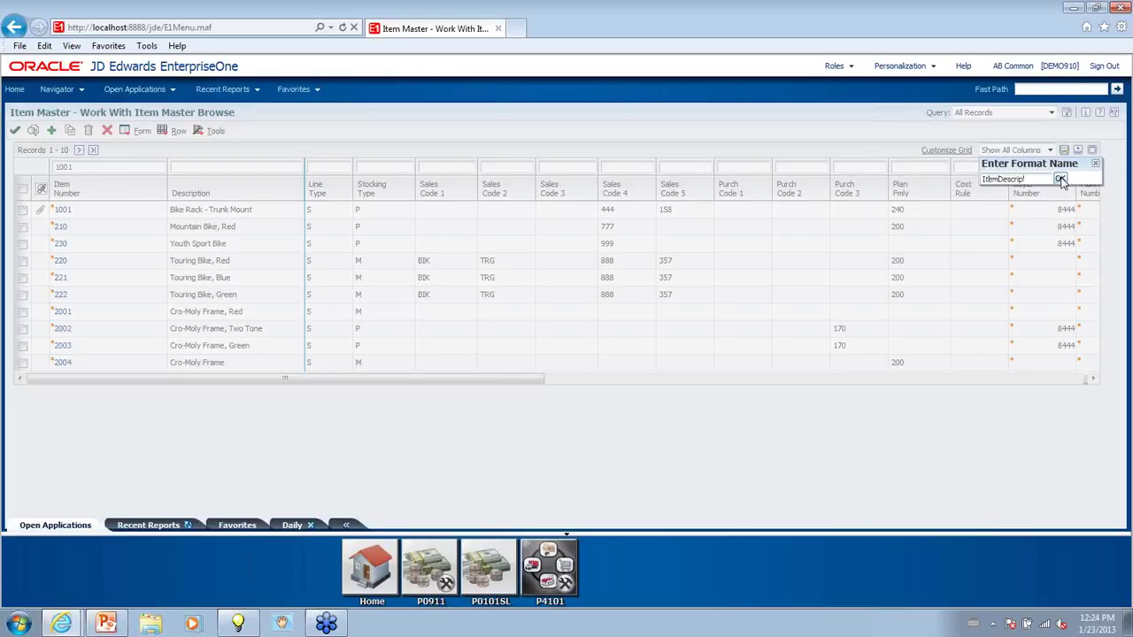
{"action": "left_click", "coordinate": [1061, 180]}
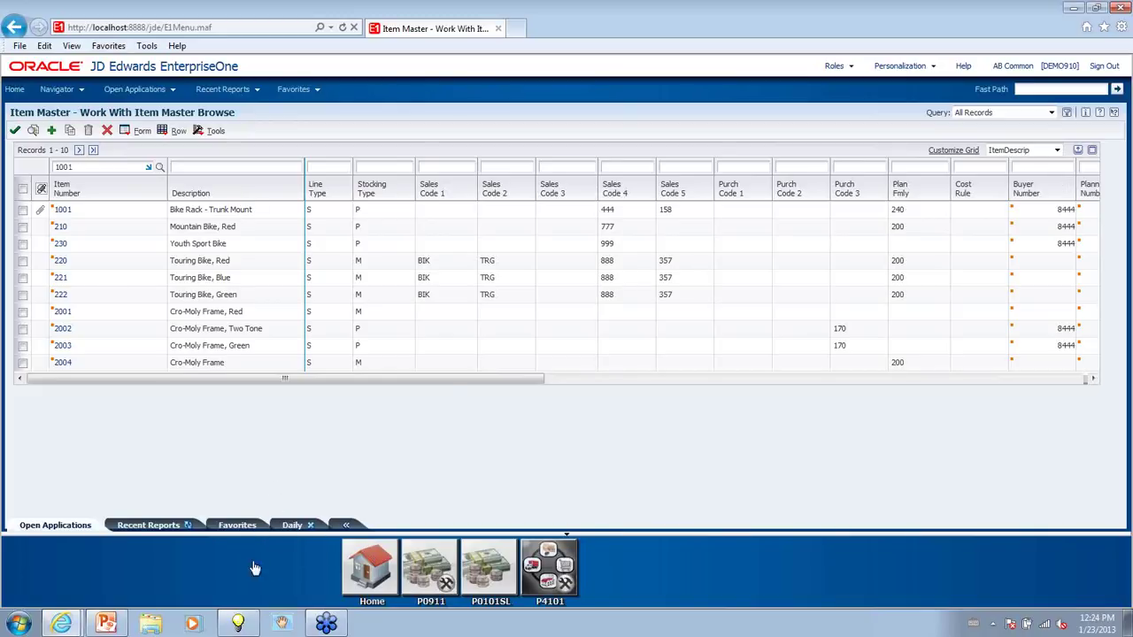
Open the P0411 Supplier Ledger Inquiry from Favorites and view its Form exits menu
{"action": "left_click", "coordinate": [234, 528]}
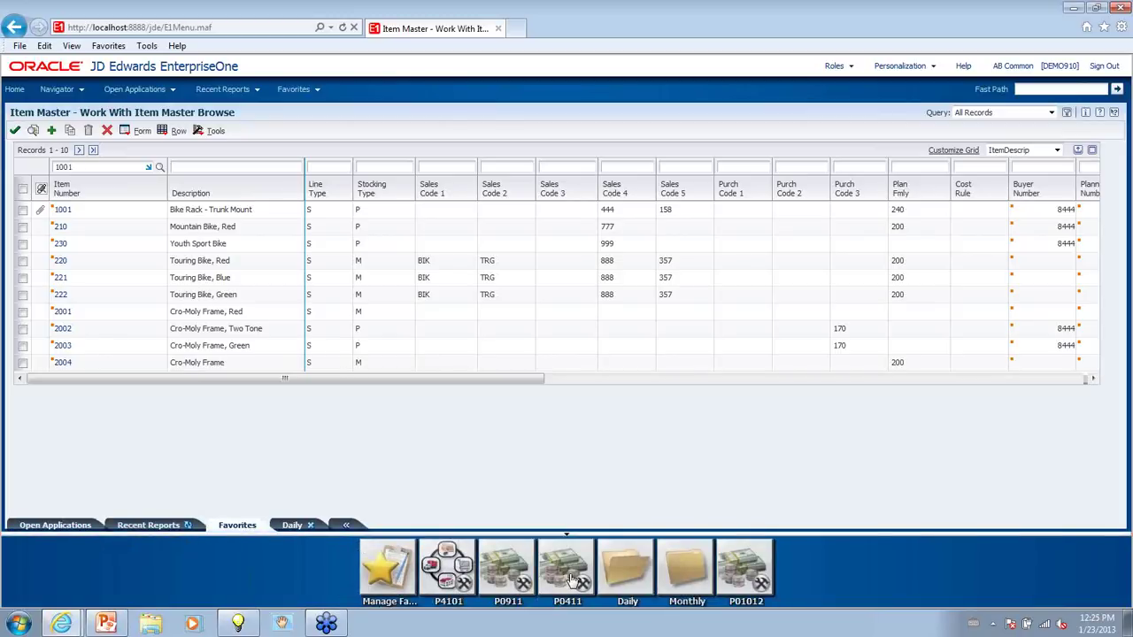
{"action": "left_click", "coordinate": [571, 580]}
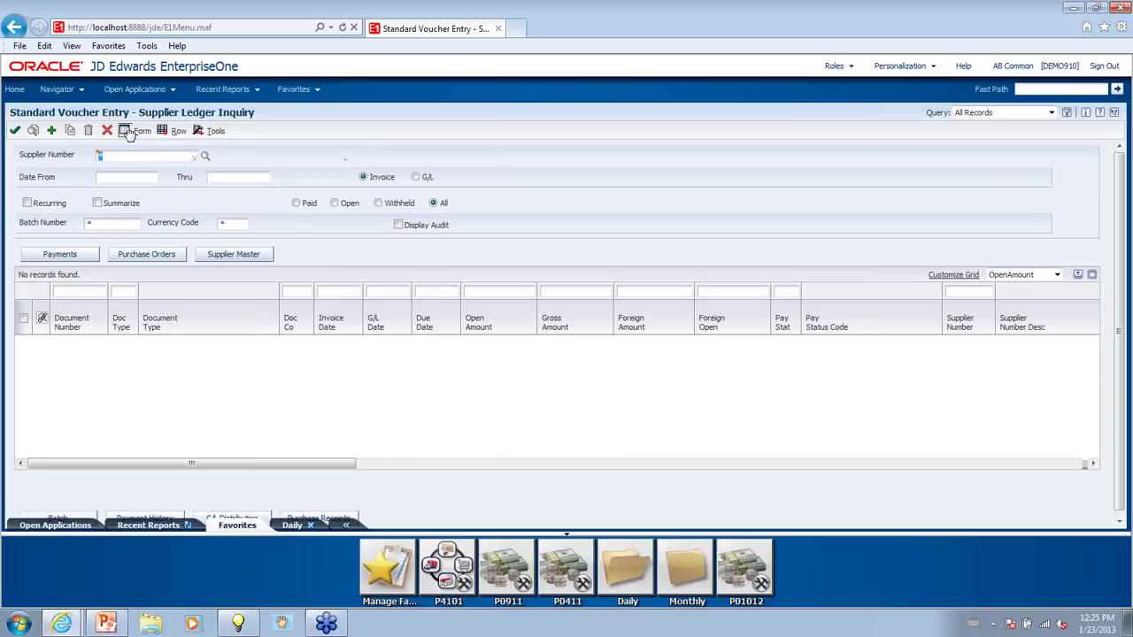
{"action": "left_click", "coordinate": [125, 131]}
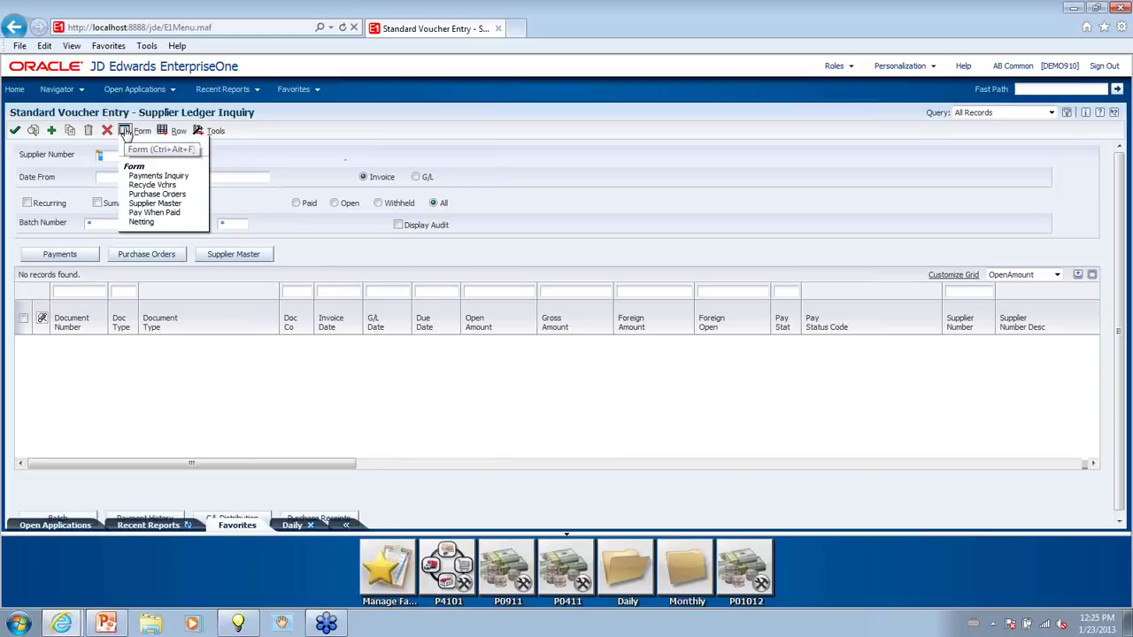
Review the Row exits and the right-click favorite exits, then run Find on the supplier ledger
{"action": "left_click", "coordinate": [165, 133]}
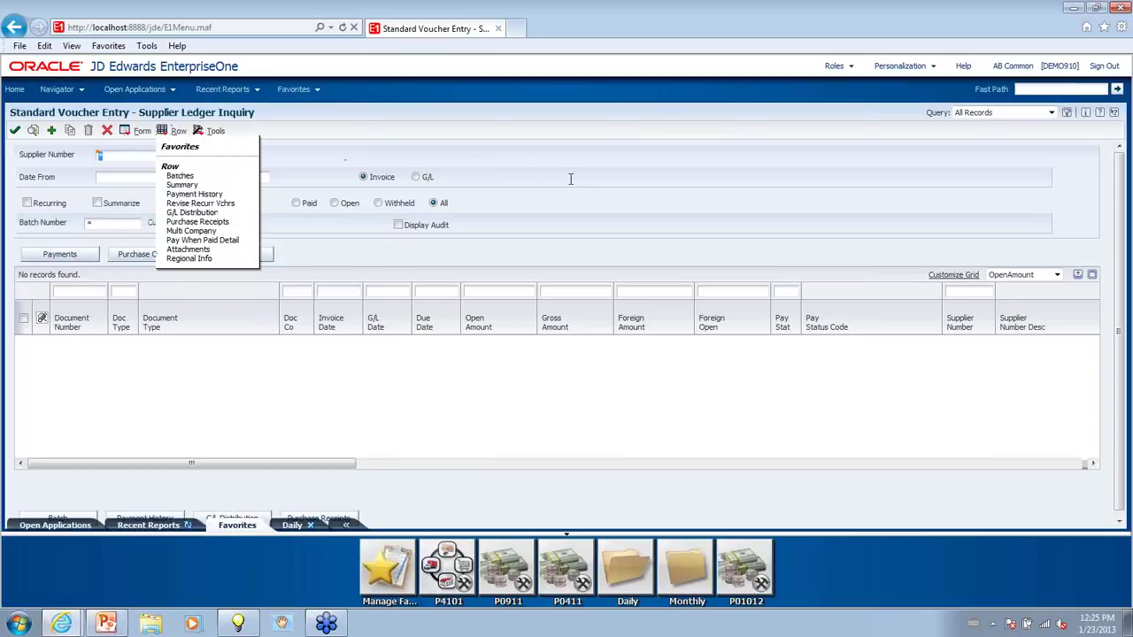
{"action": "left_click", "coordinate": [630, 196]}
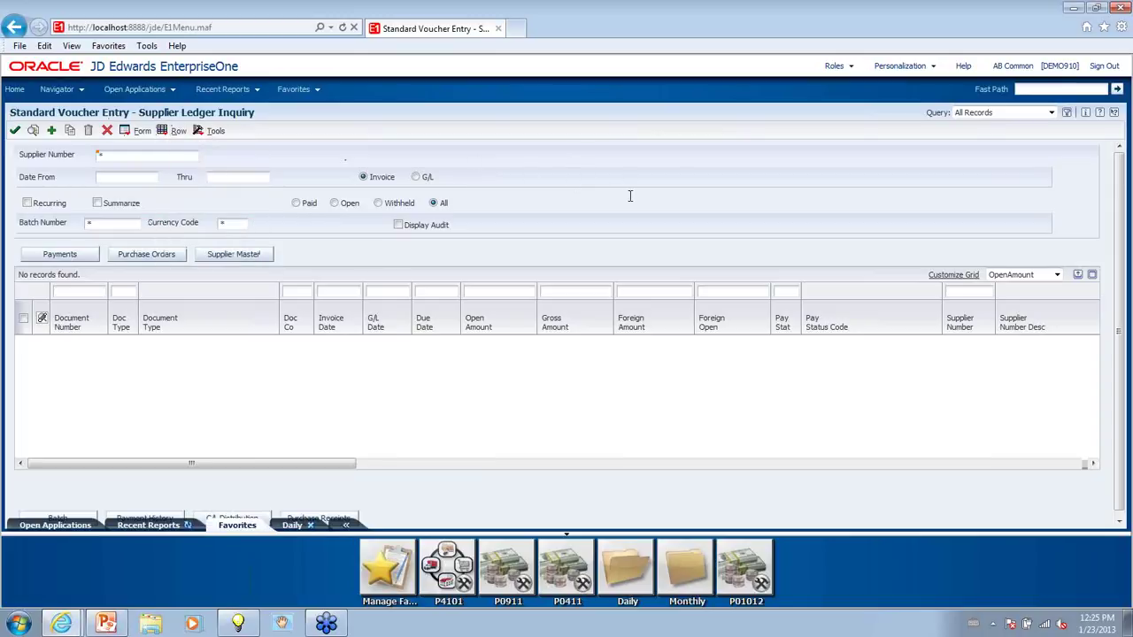
{"action": "right_click", "coordinate": [630, 196]}
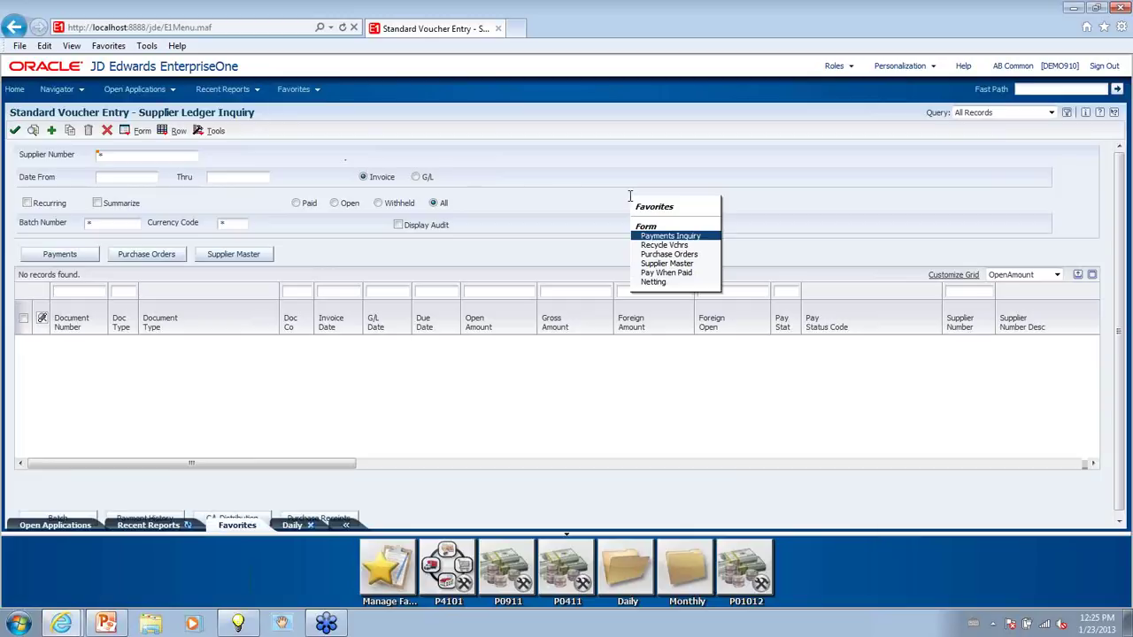
{"action": "left_click", "coordinate": [33, 131]}
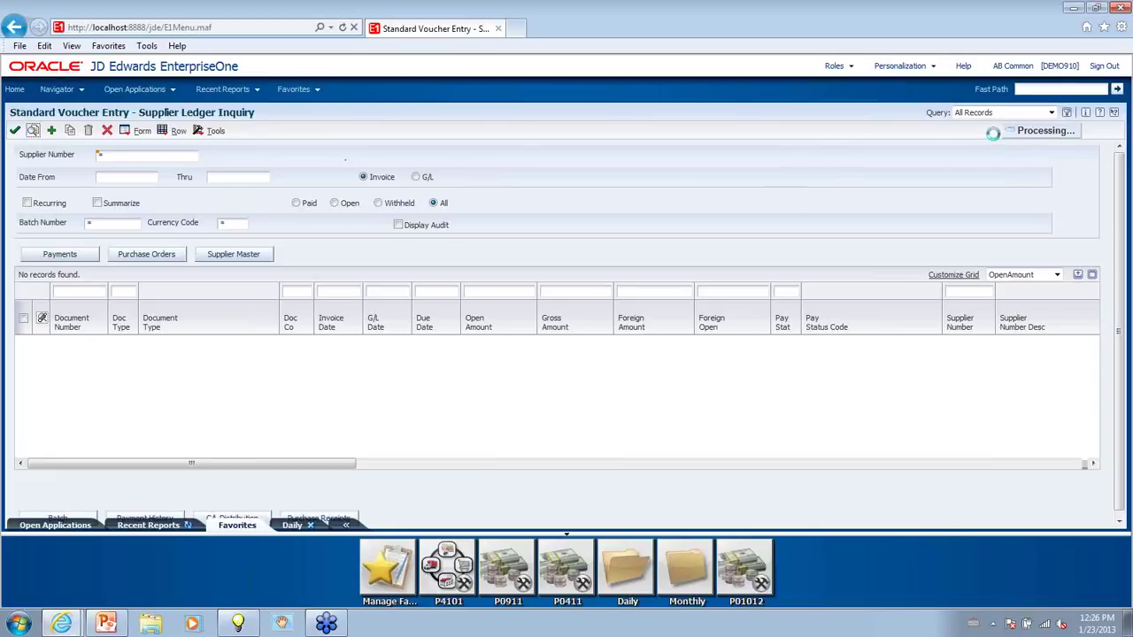
Sign out, confirm closing applications, and sign back in with the user ID and password
{"action": "left_click", "coordinate": [1100, 67]}
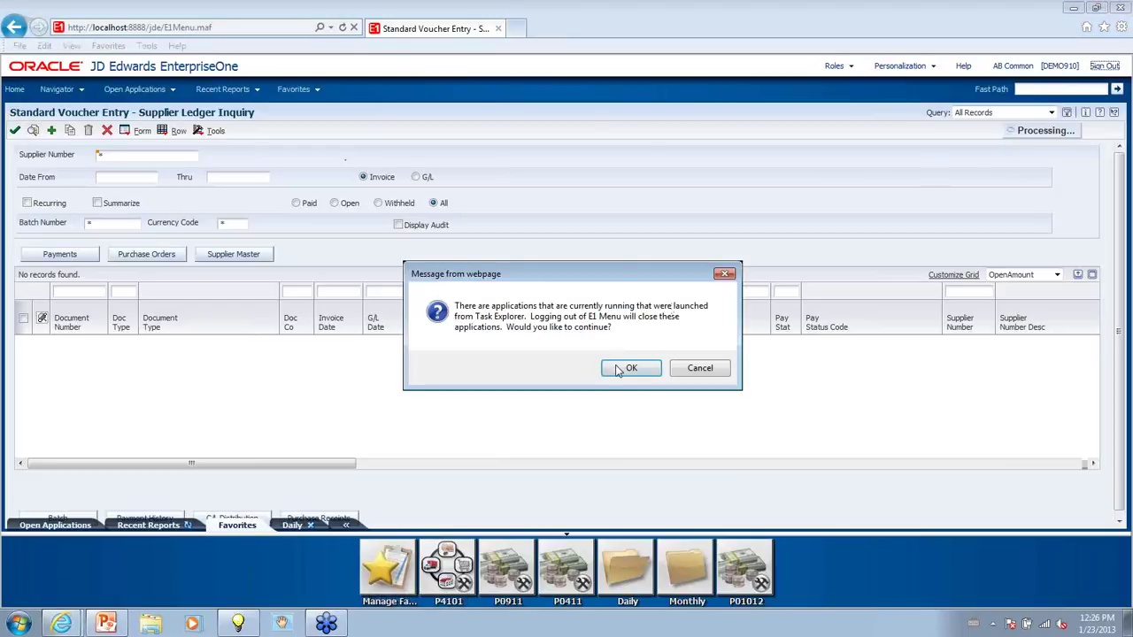
{"action": "left_click", "coordinate": [625, 368]}
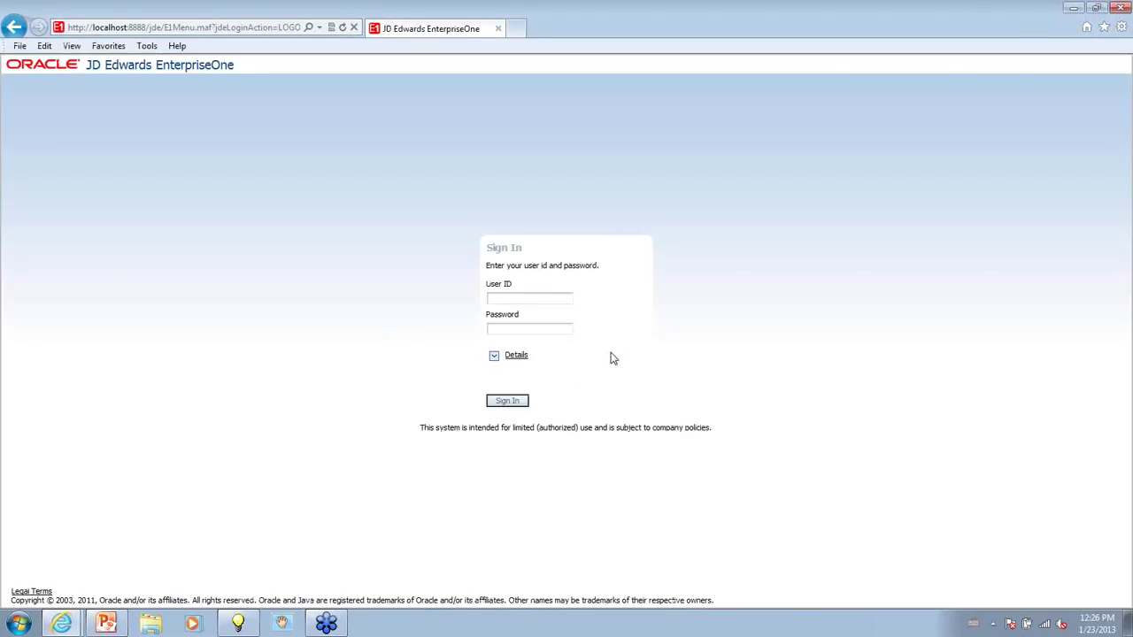
{"action": "key", "text": "Tab"}
{"action": "left_click", "coordinate": [510, 402]}
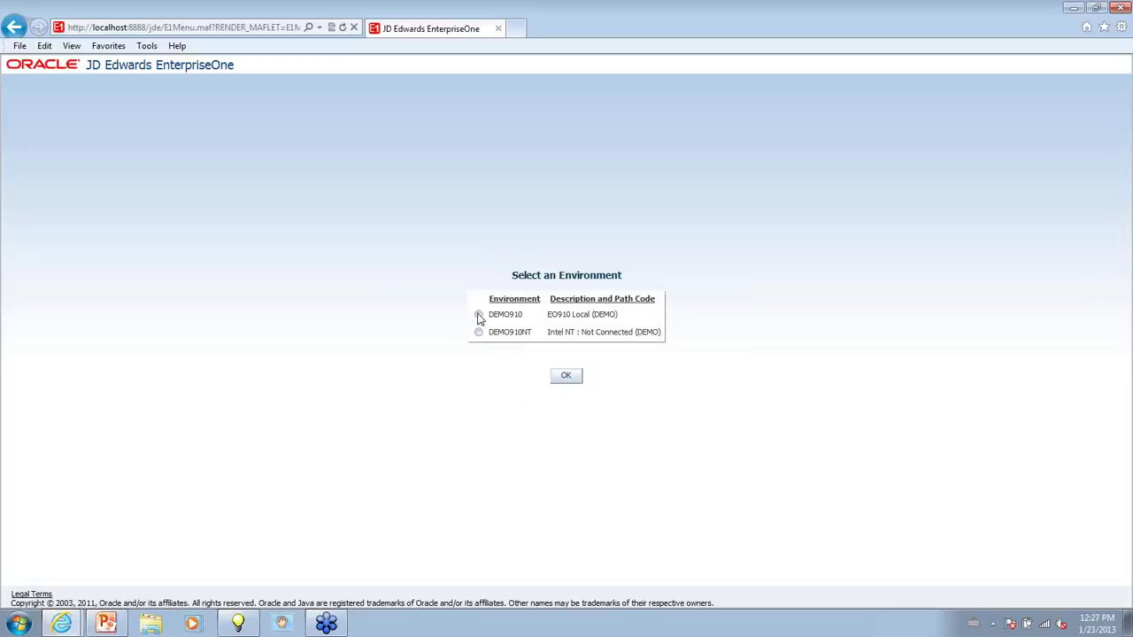
Enter the DEMO910 environment and reopen the P0411 Supplier Ledger Inquiry favorite
{"action": "left_click", "coordinate": [478, 314]}
{"action": "left_click", "coordinate": [564, 373]}
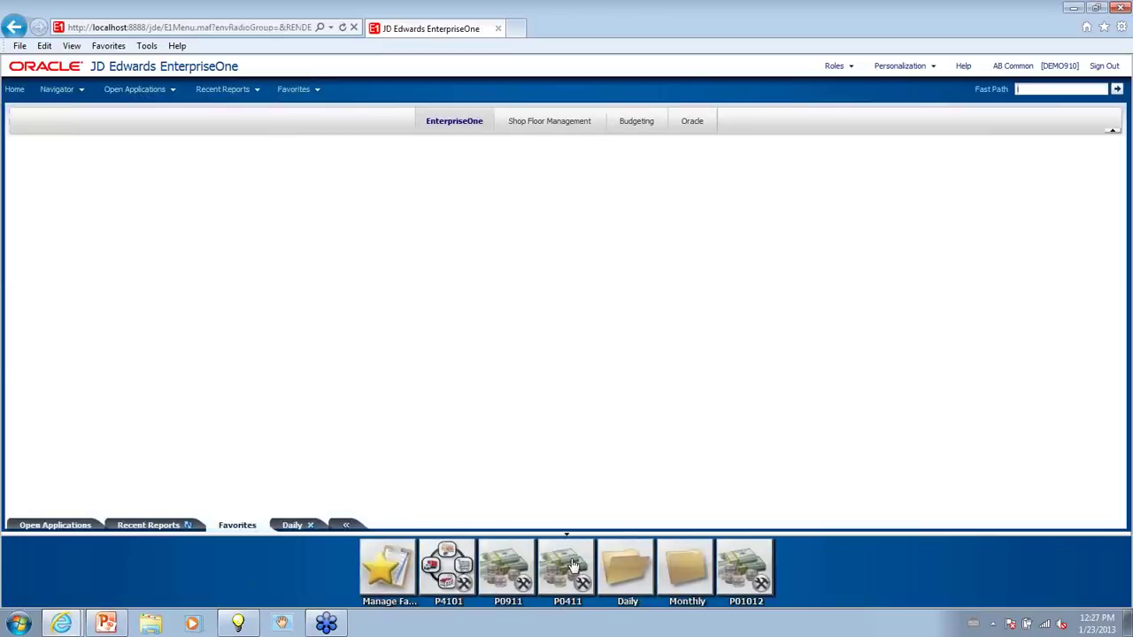
{"action": "left_click", "coordinate": [571, 564]}
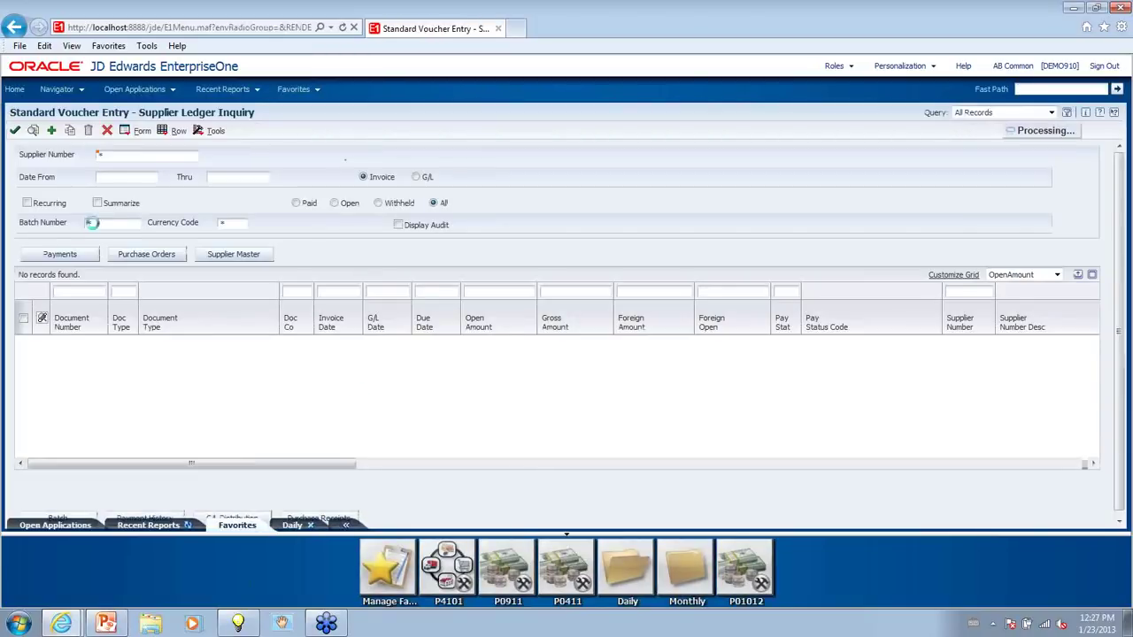
Run Find to list ledger records 1–10, including vouchers, an A/P draft and a debit memo
{"action": "left_click", "coordinate": [33, 131]}
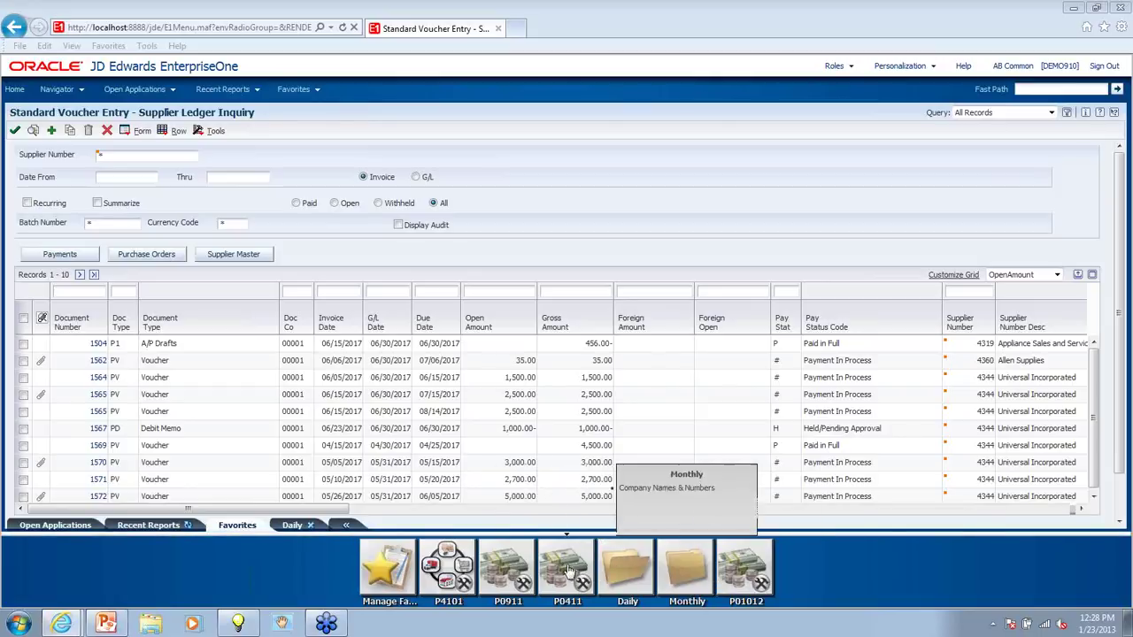
Turn off Use Large Icons in Carousel in Preferences and save the change
{"action": "left_click", "coordinate": [935, 69]}
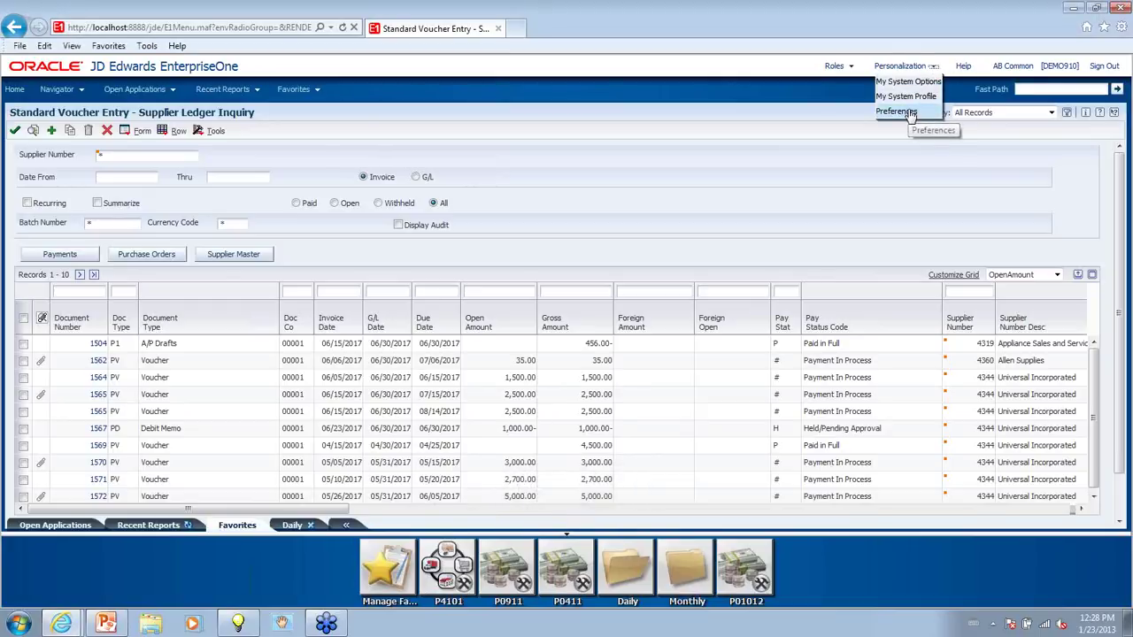
{"action": "left_click", "coordinate": [911, 112]}
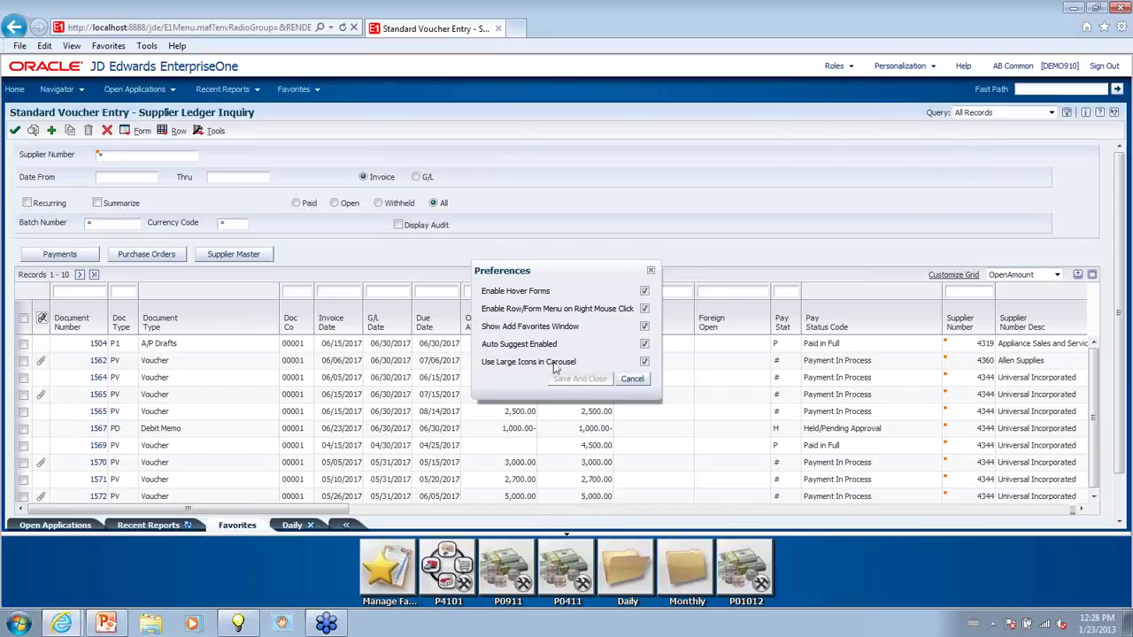
{"action": "left_click", "coordinate": [645, 363]}
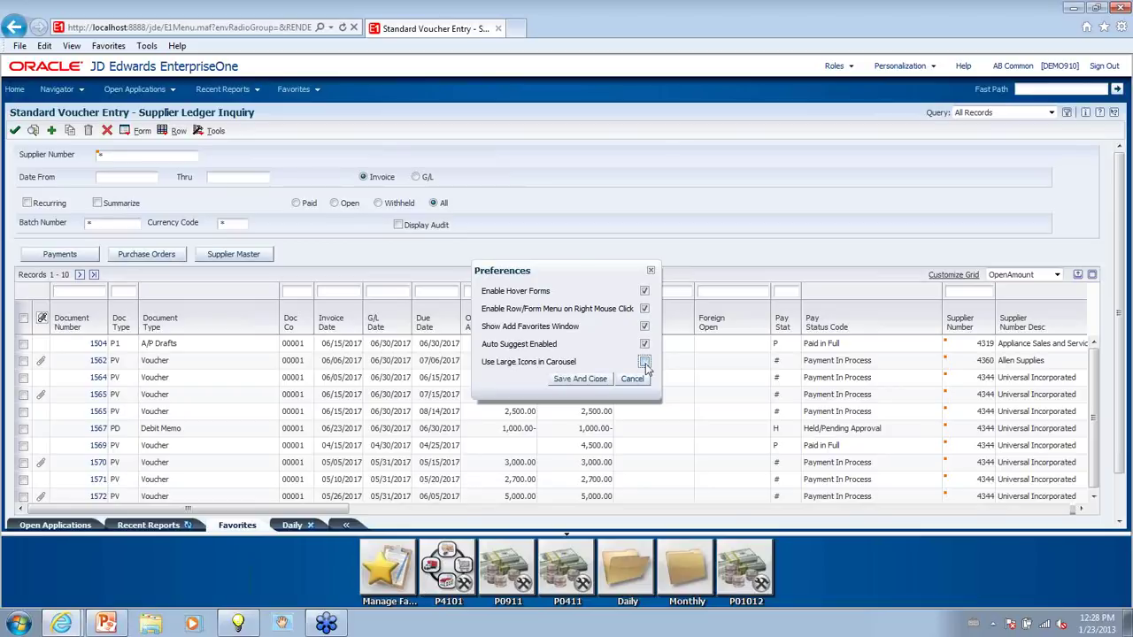
{"action": "left_click", "coordinate": [577, 378]}
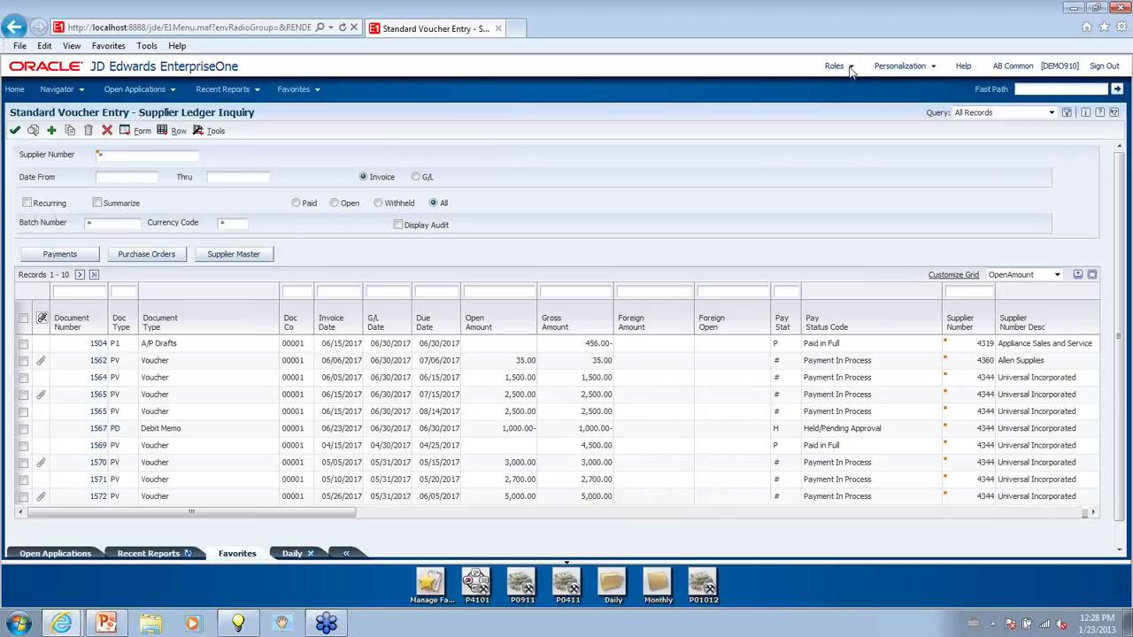
Turn Use Large Icons in Carousel back on in Preferences and save
{"action": "left_click", "coordinate": [921, 67]}
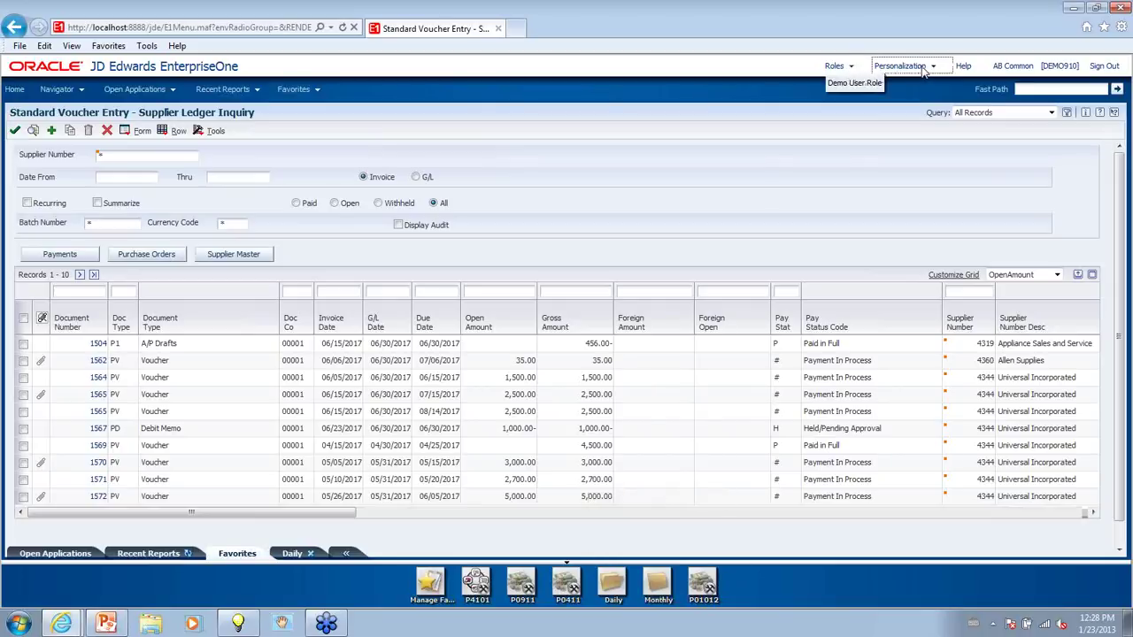
{"action": "left_click", "coordinate": [897, 111]}
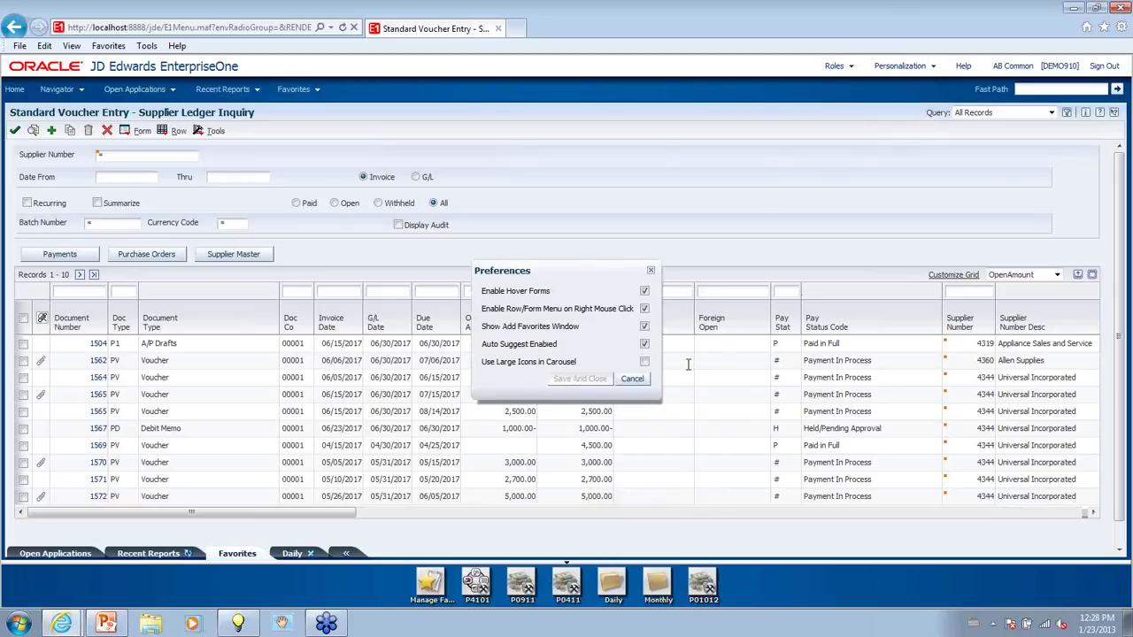
{"action": "left_click", "coordinate": [645, 364]}
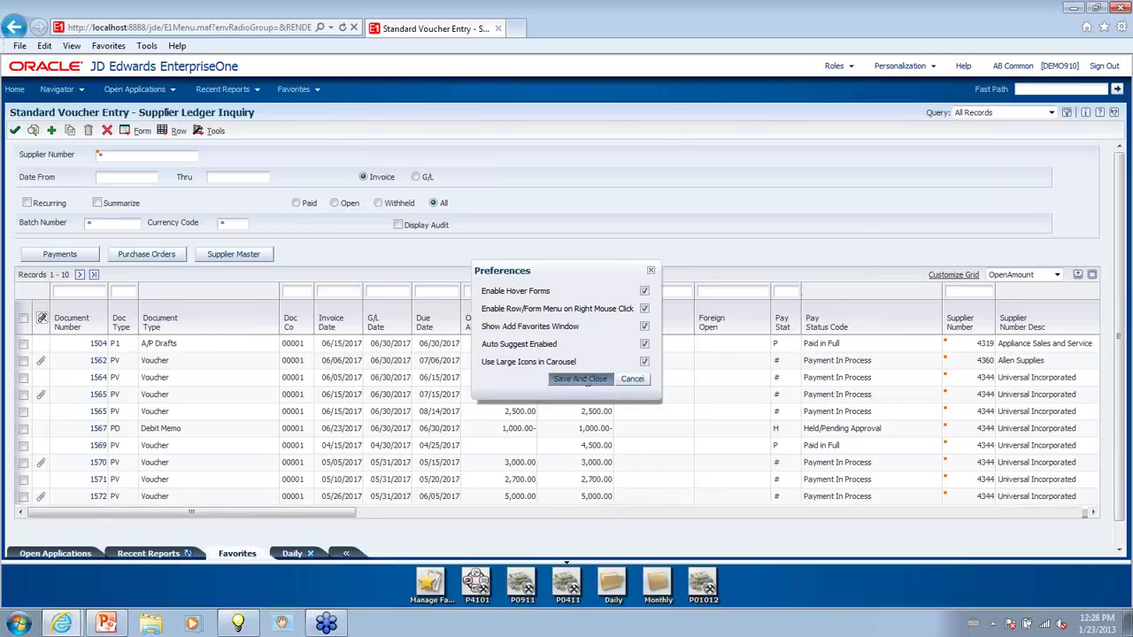
{"action": "left_click", "coordinate": [580, 379]}
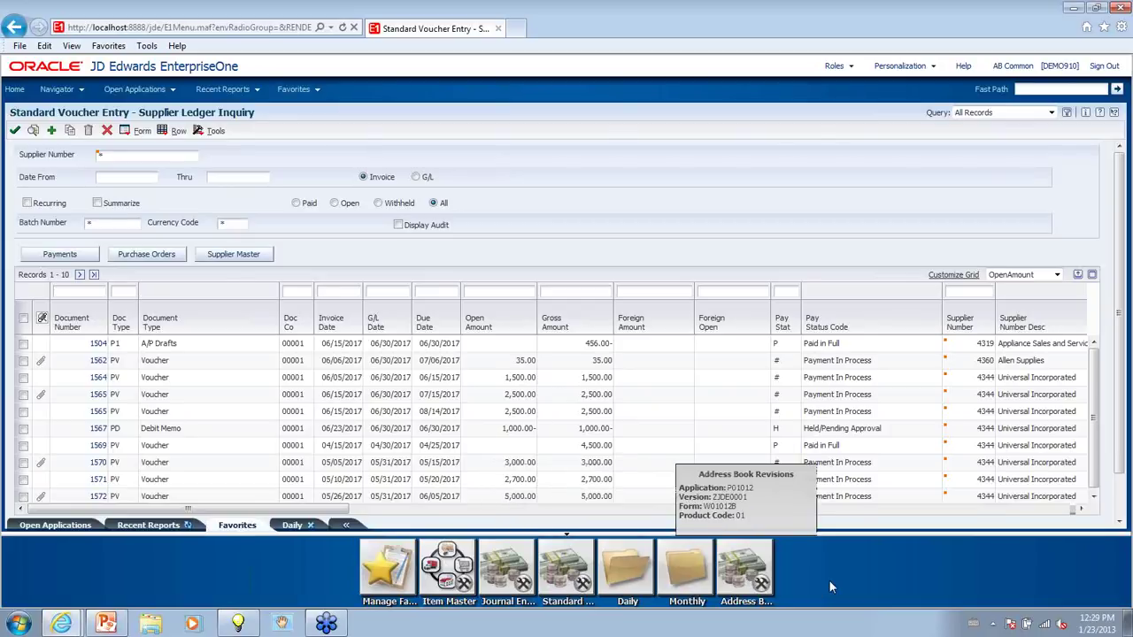
Collapse the favorites carousel, then select record 1504 and show its Row menu
{"action": "left_click", "coordinate": [569, 536]}
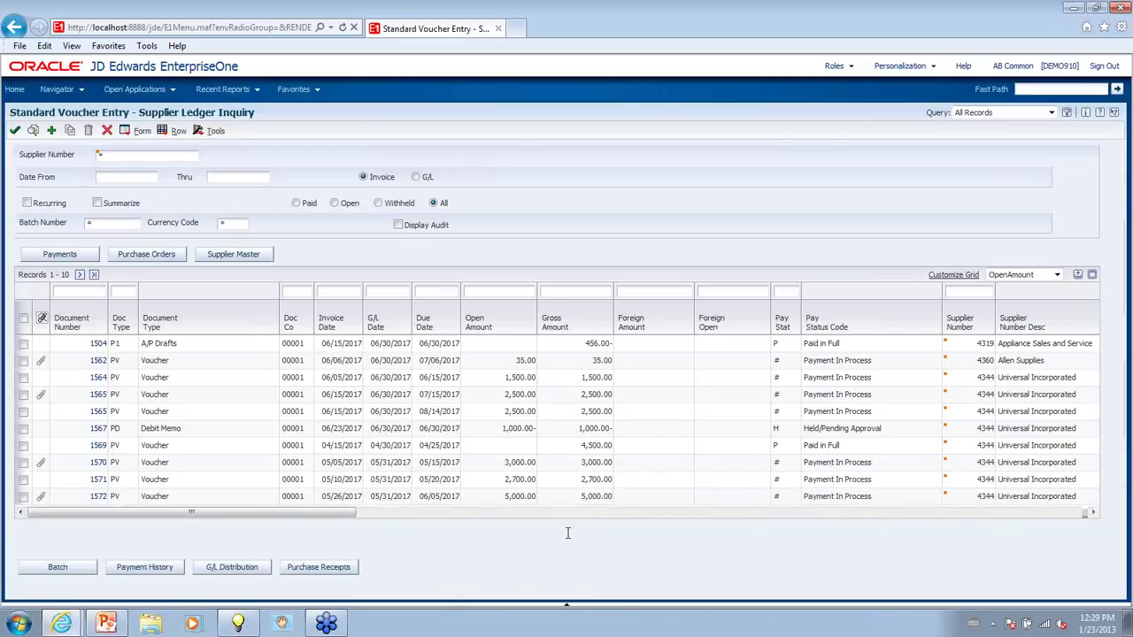
{"action": "left_click", "coordinate": [556, 345]}
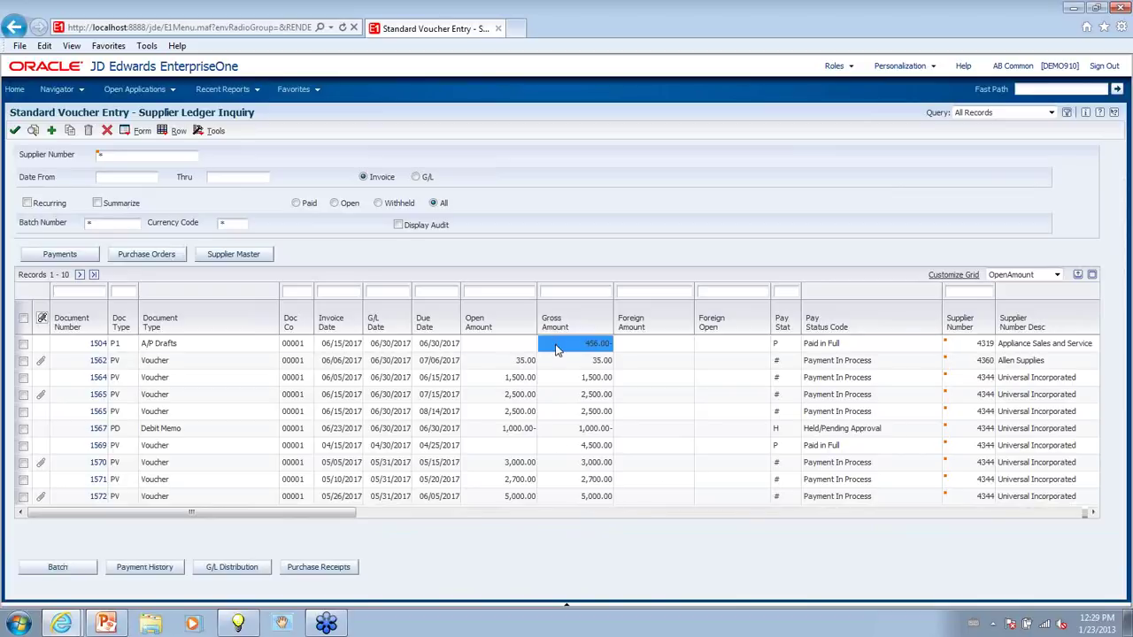
{"action": "right_click", "coordinate": [557, 348]}
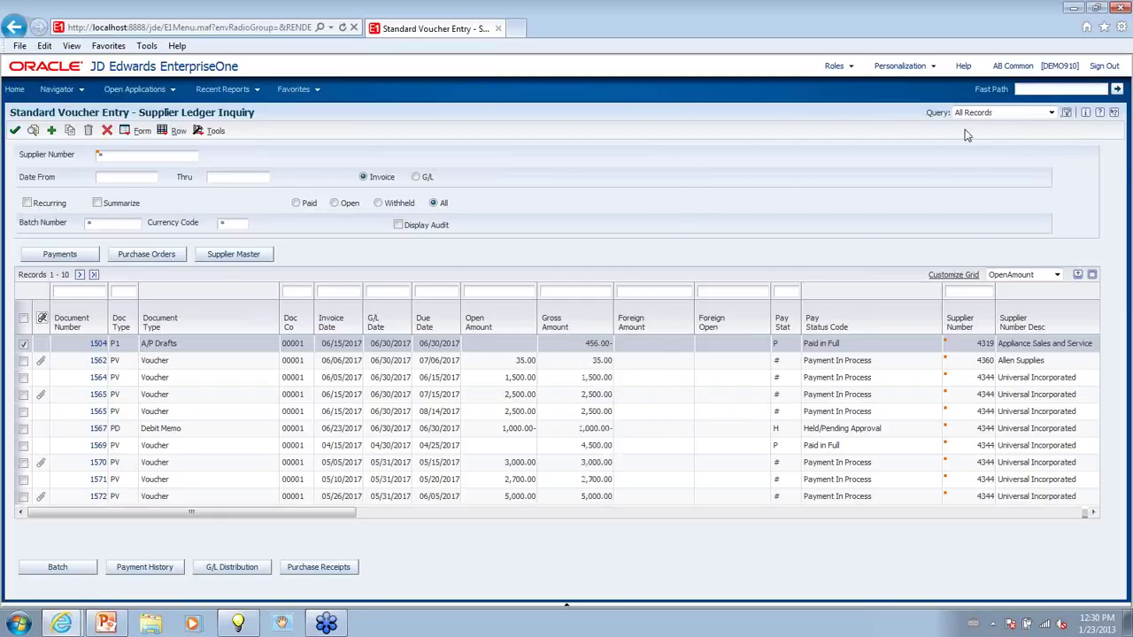
Open Query Management and add Open Amount and Doc Type conditions
{"action": "left_click", "coordinate": [1067, 114]}
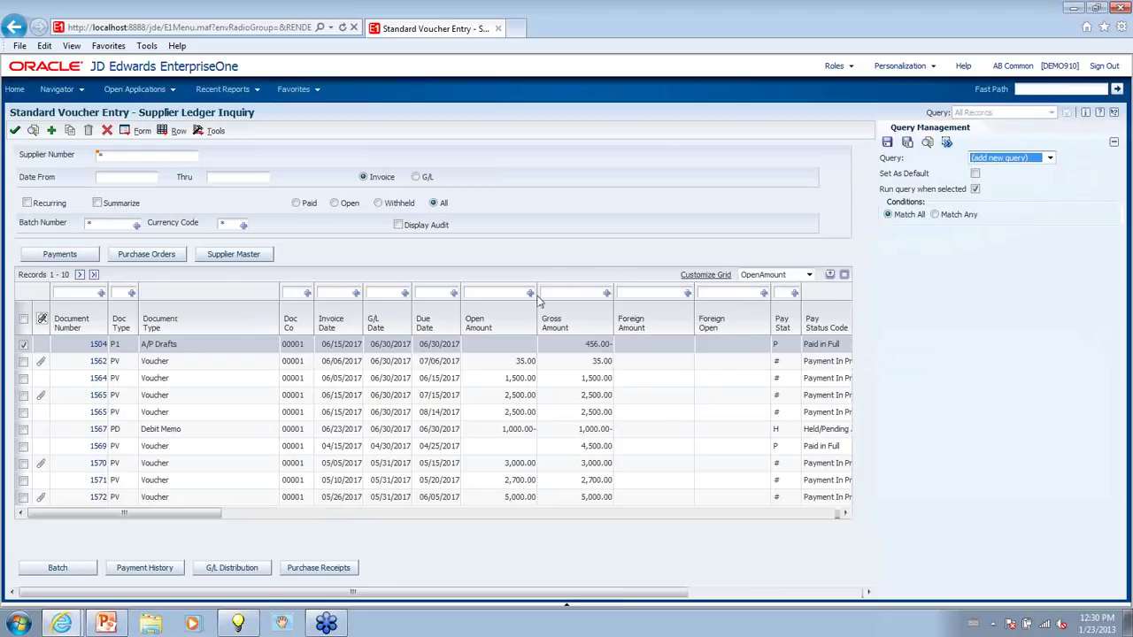
{"action": "left_click", "coordinate": [530, 294]}
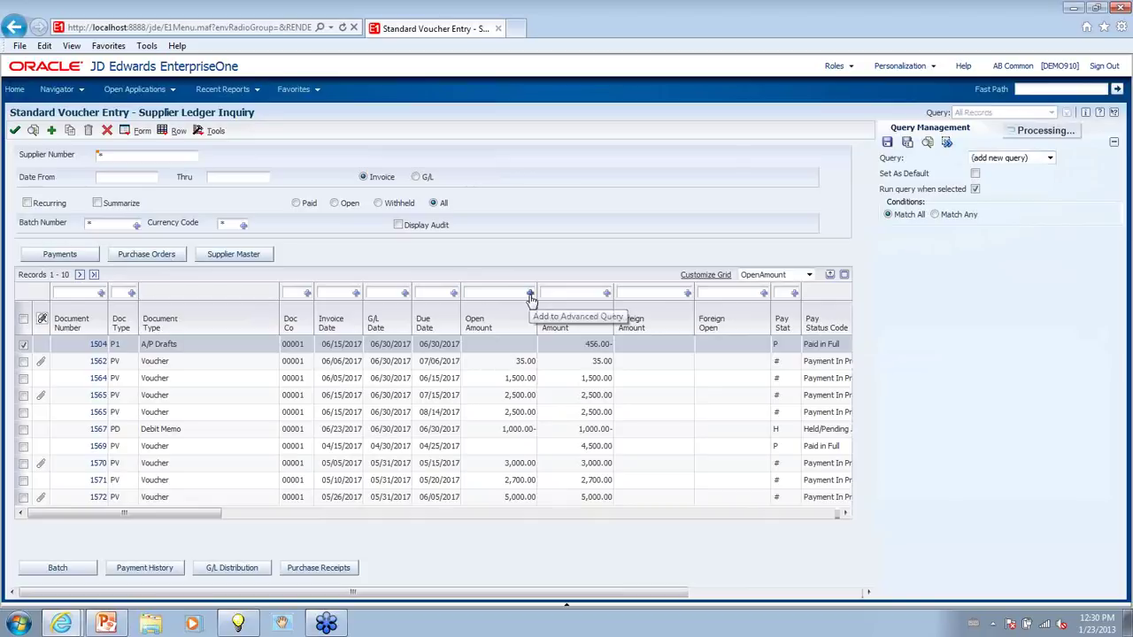
{"action": "left_click", "coordinate": [131, 295]}
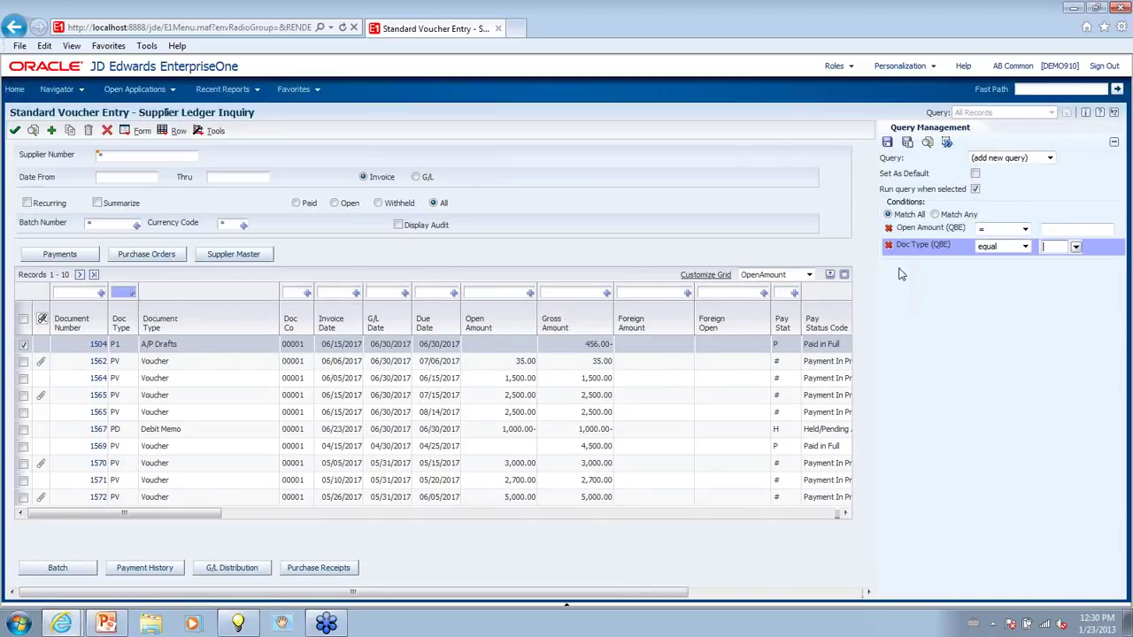
Set Open Amount greater than 100 and Doc Type equal PV, then close the side panel
{"action": "left_click", "coordinate": [1024, 231]}
{"action": "left_click", "coordinate": [996, 257]}
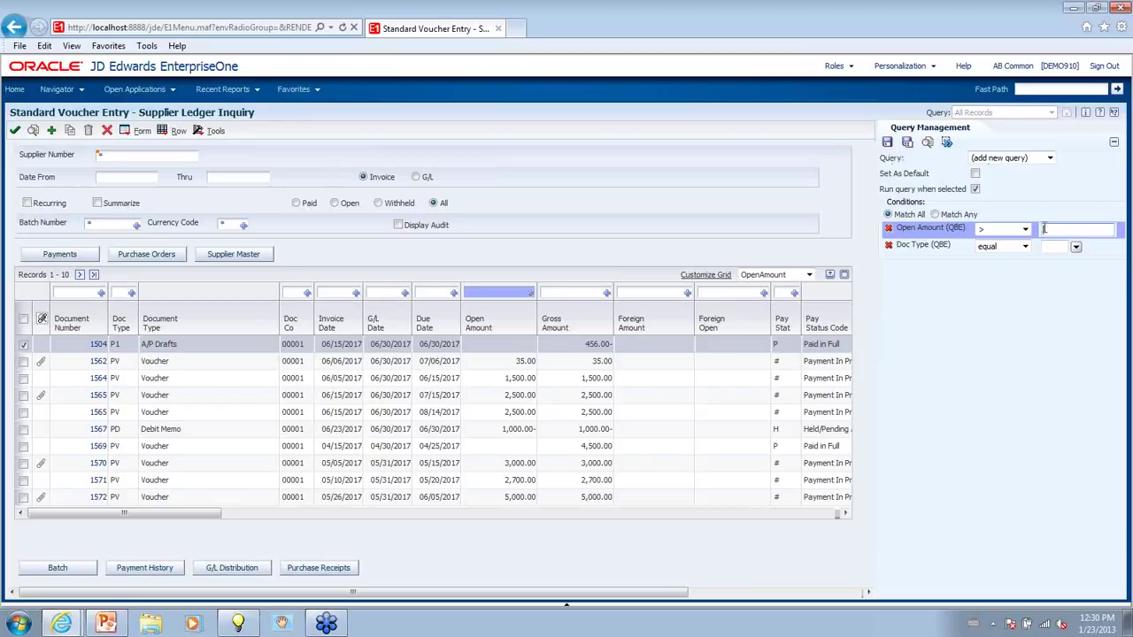
{"action": "left_click", "coordinate": [1026, 231]}
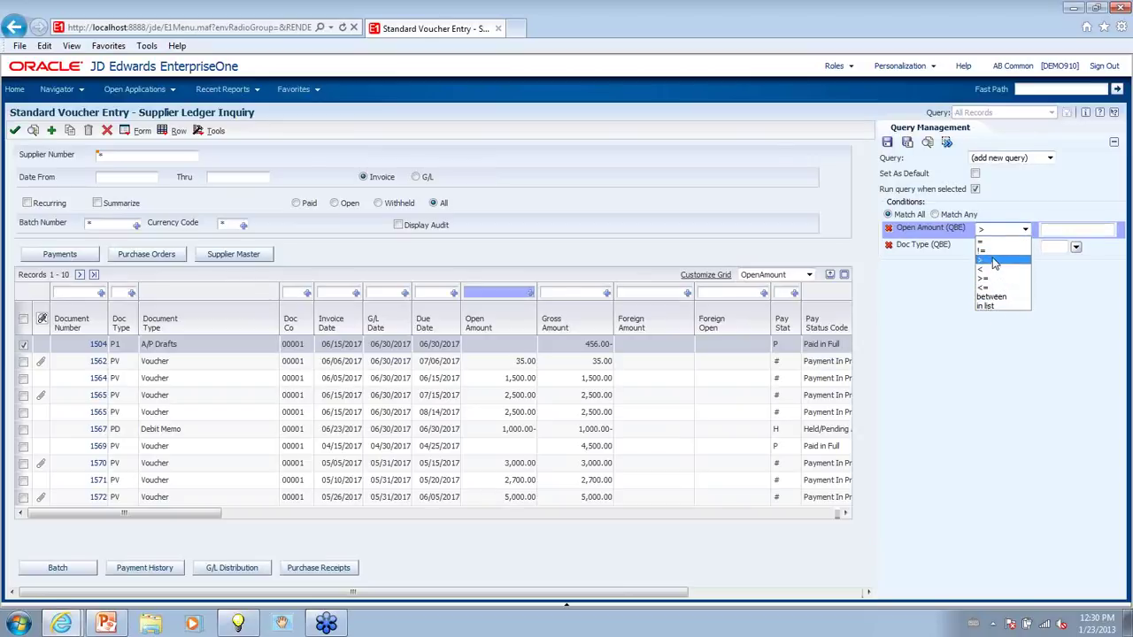
{"action": "left_click", "coordinate": [1054, 229]}
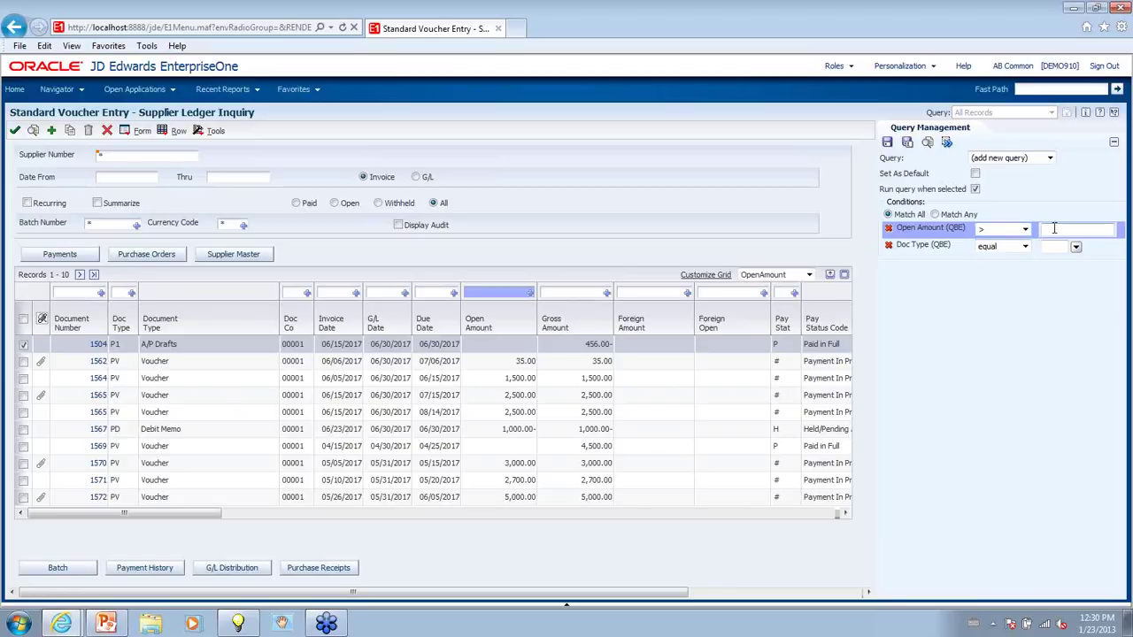
{"action": "type", "text": "100"}
{"action": "left_click", "coordinate": [1048, 246]}
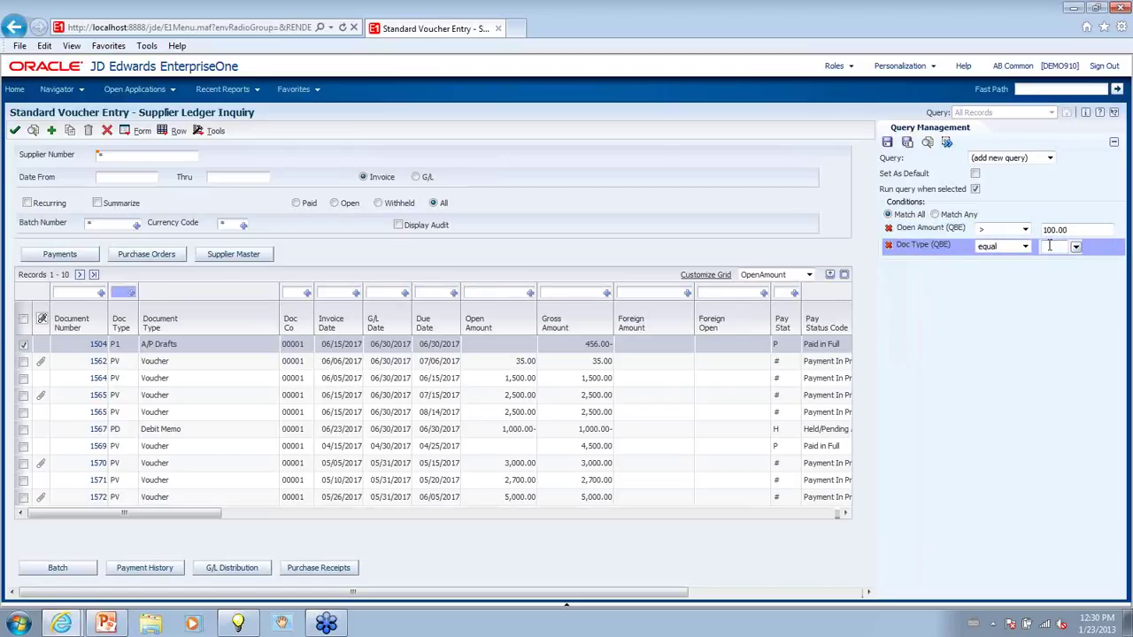
{"action": "type", "text": "PV"}
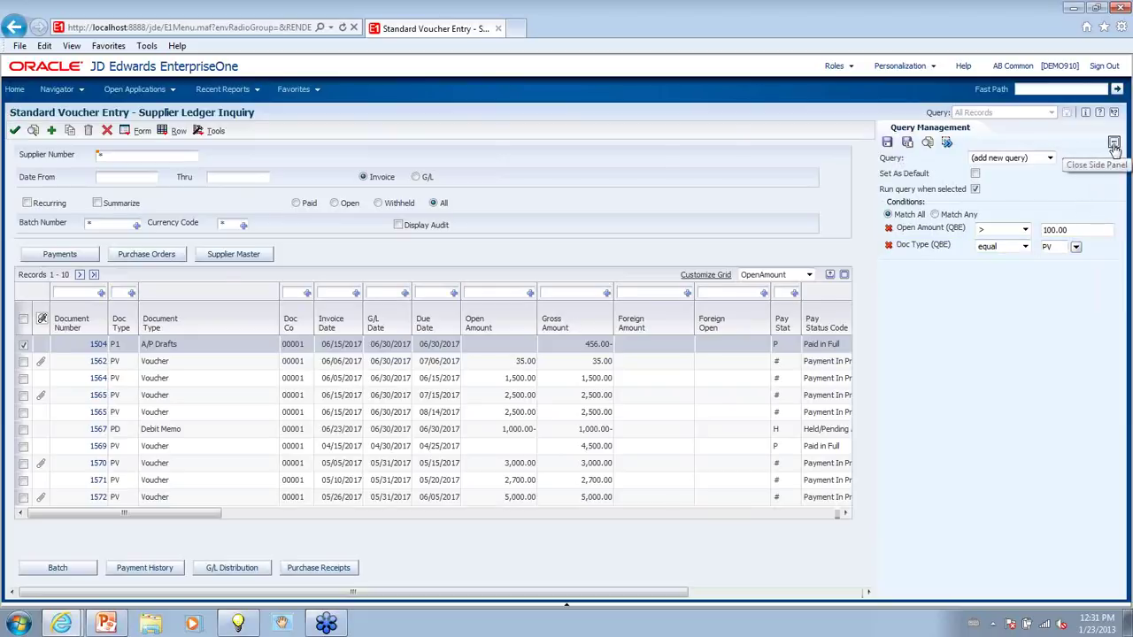
{"action": "left_click", "coordinate": [1114, 145]}
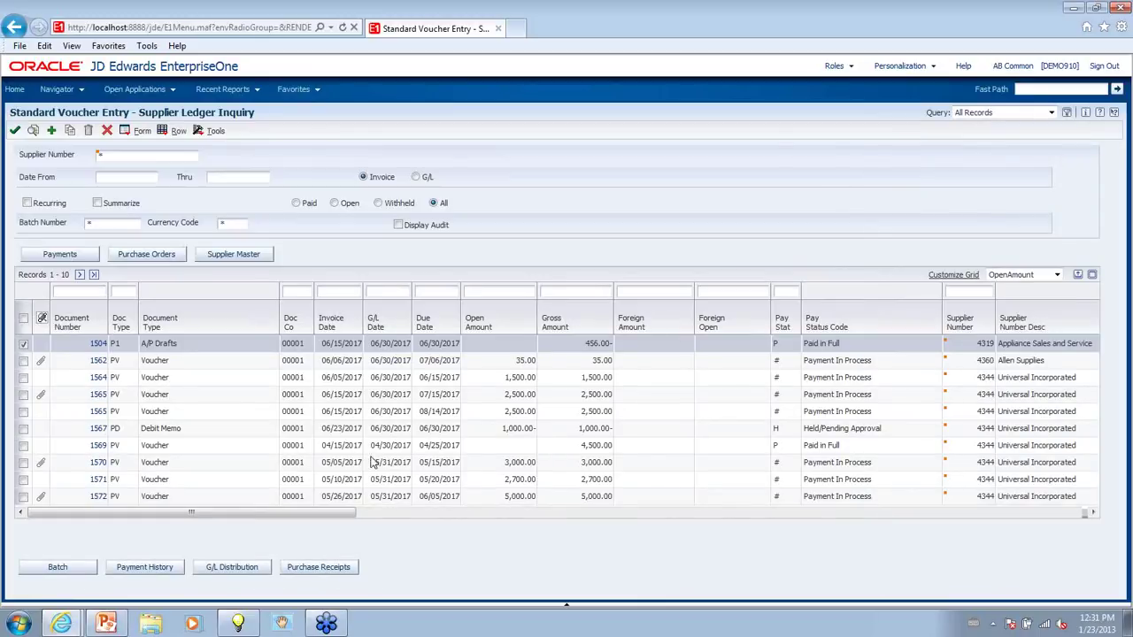
Bring the PowerPoint Viewer slideshow forward to the Menu Breadcrumbs slide
{"action": "left_click", "coordinate": [105, 625]}
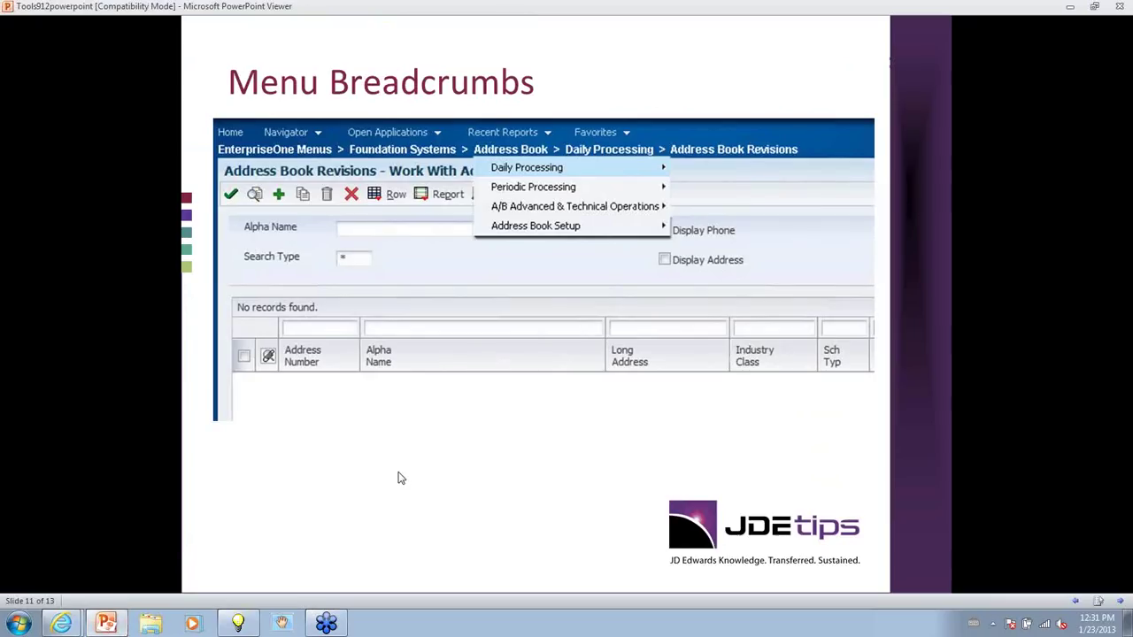
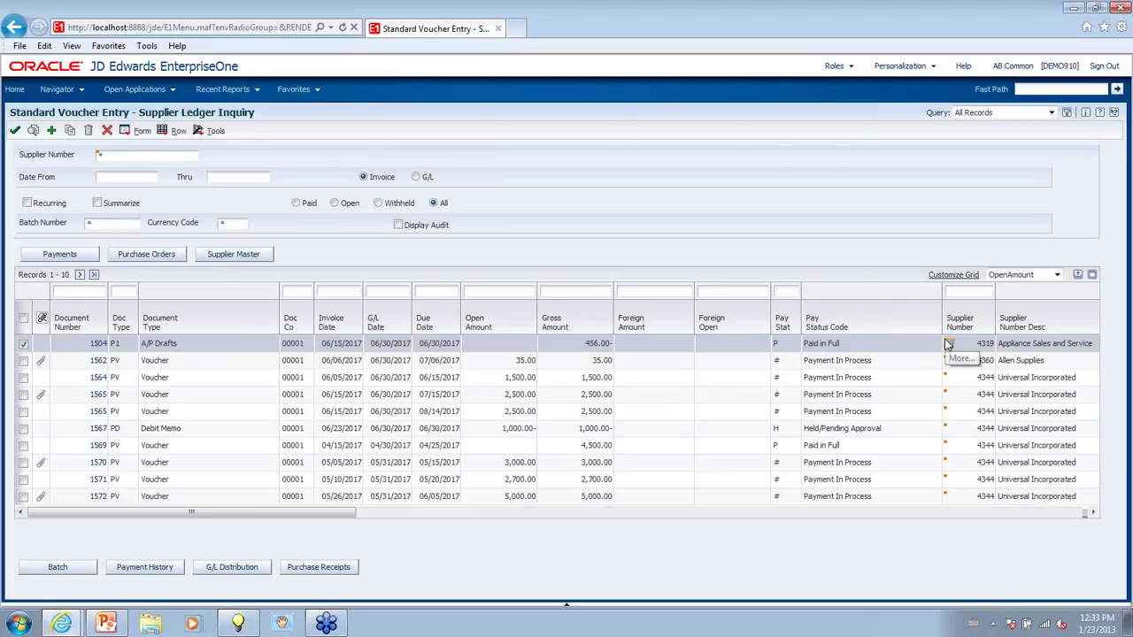
Select the first row's Supplier Number cell, supplier 4319, in the Supplier Ledger Inquiry
{"action": "left_click", "coordinate": [947, 344]}
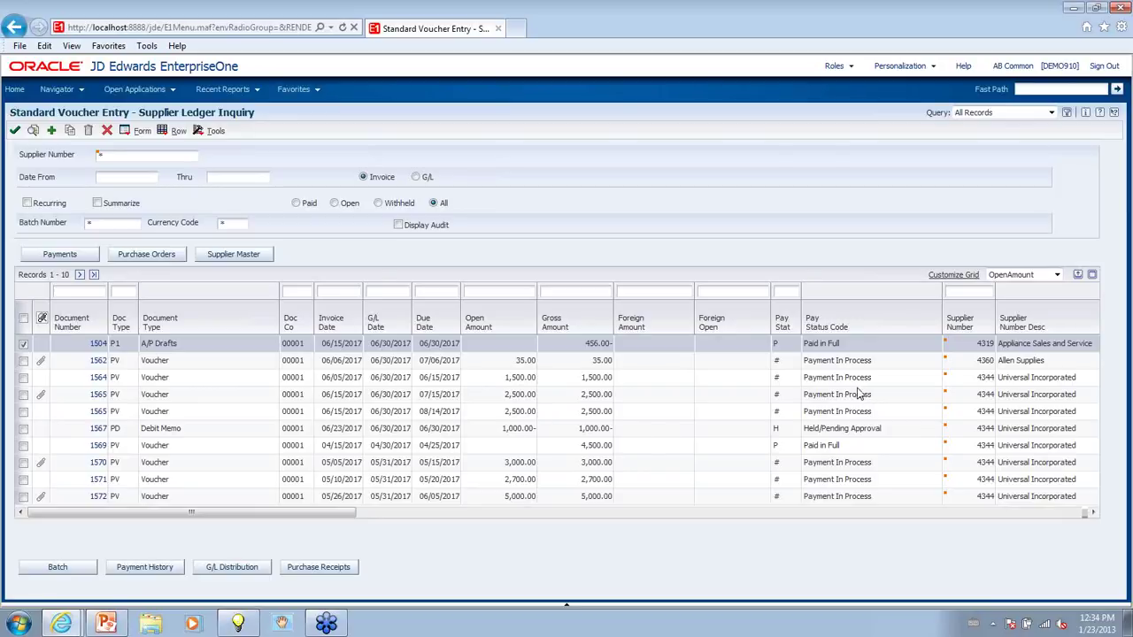
Visit the EnterpriseOne Home page from the open-applications strip, then return to Supplier Ledger Inquiry
{"action": "left_click", "coordinate": [567, 609]}
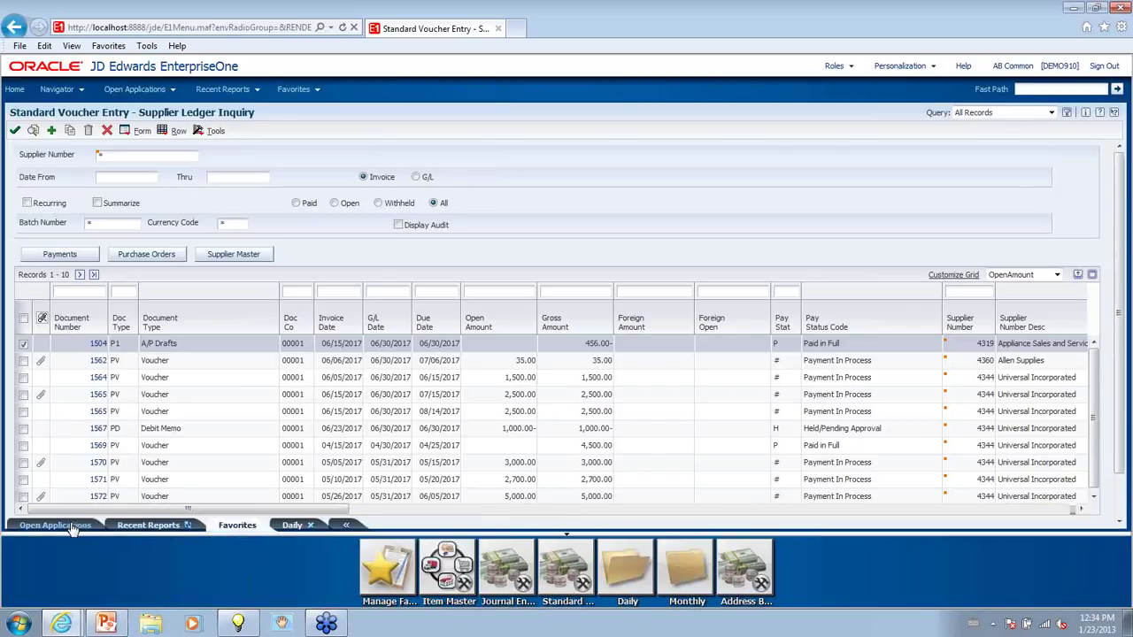
{"action": "left_click", "coordinate": [62, 525]}
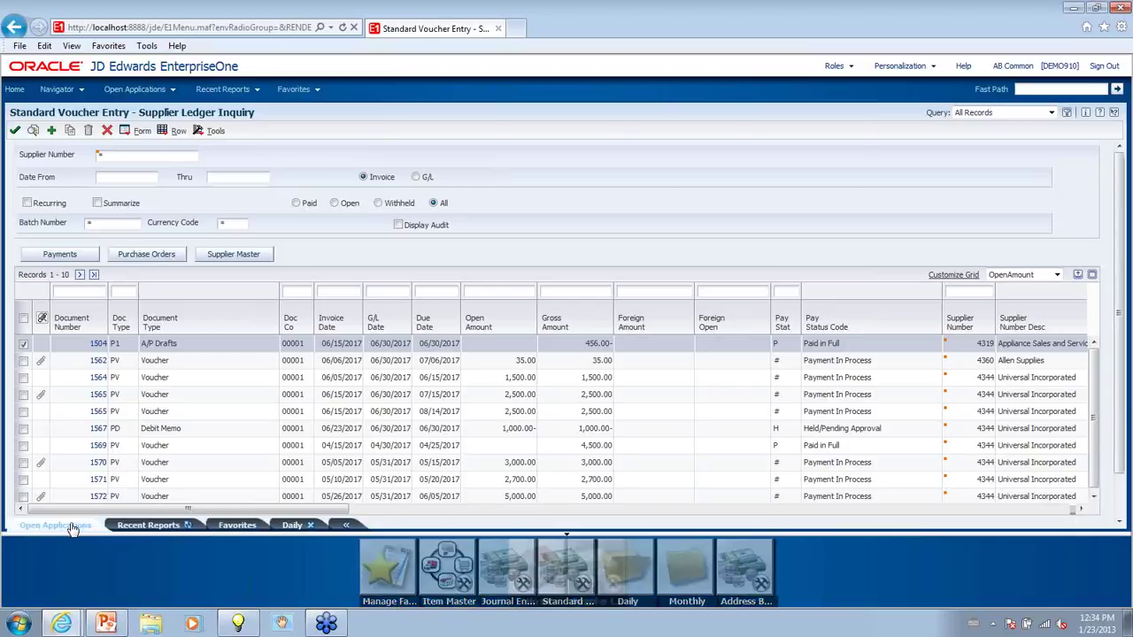
{"action": "left_click", "coordinate": [522, 575]}
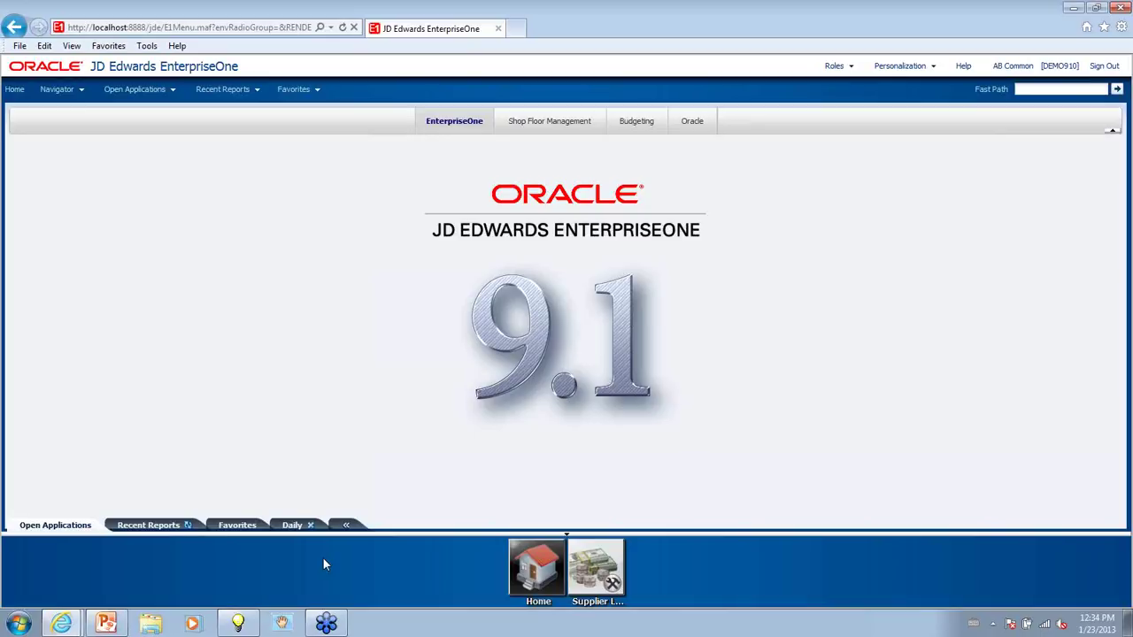
{"action": "left_click", "coordinate": [598, 570]}
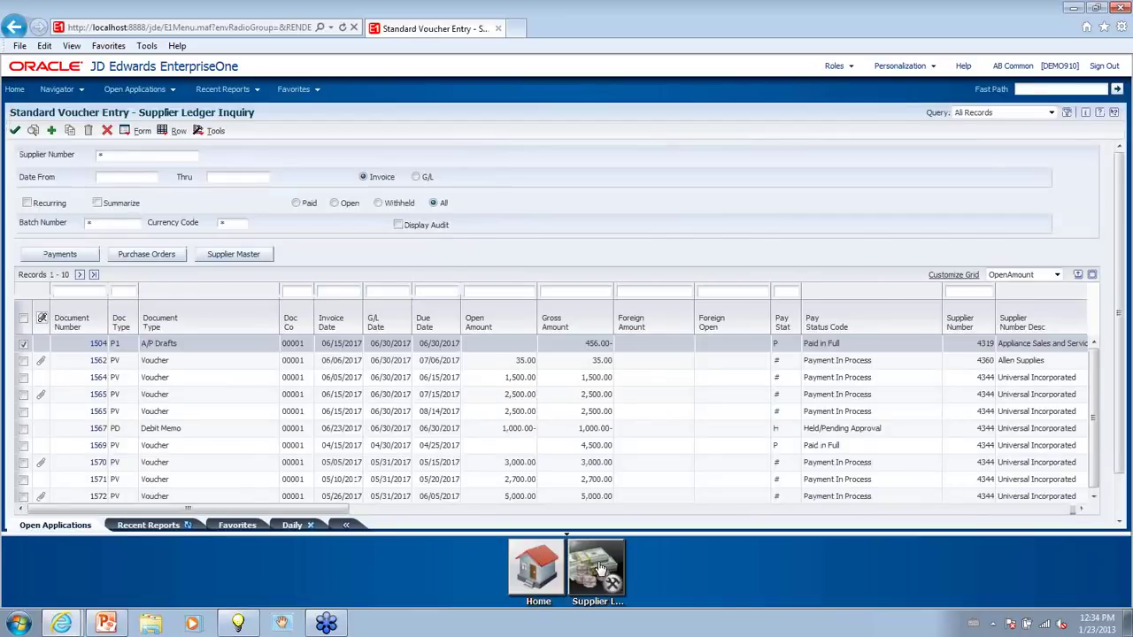
Hide the Gross Amount column, then check the Unhide list without restoring any column
{"action": "right_click", "coordinate": [580, 312]}
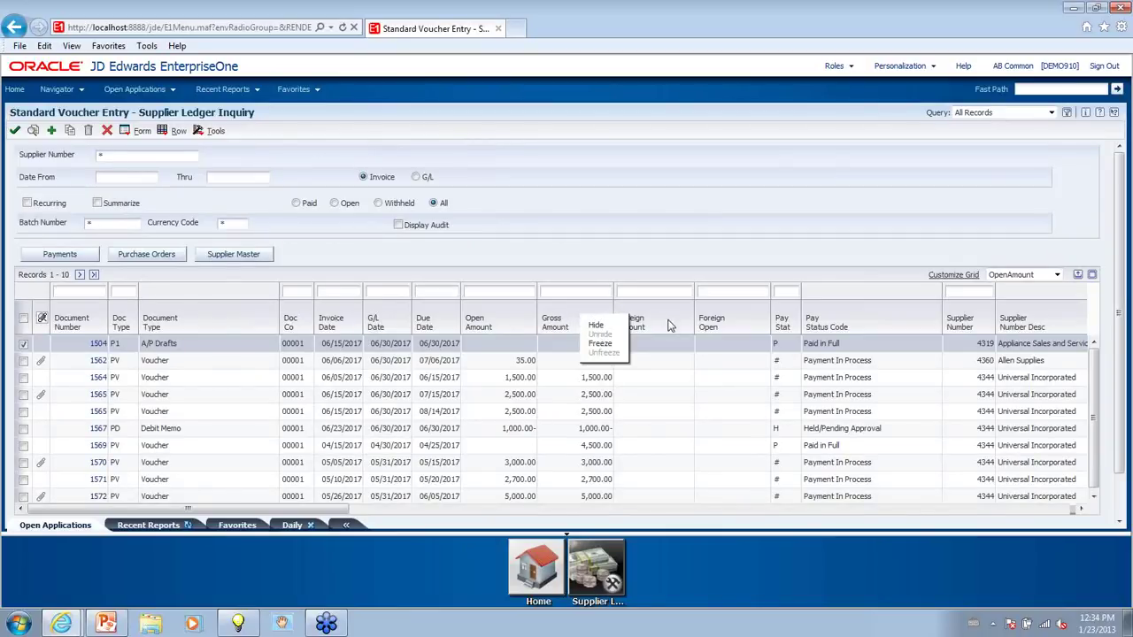
{"action": "left_click", "coordinate": [595, 323]}
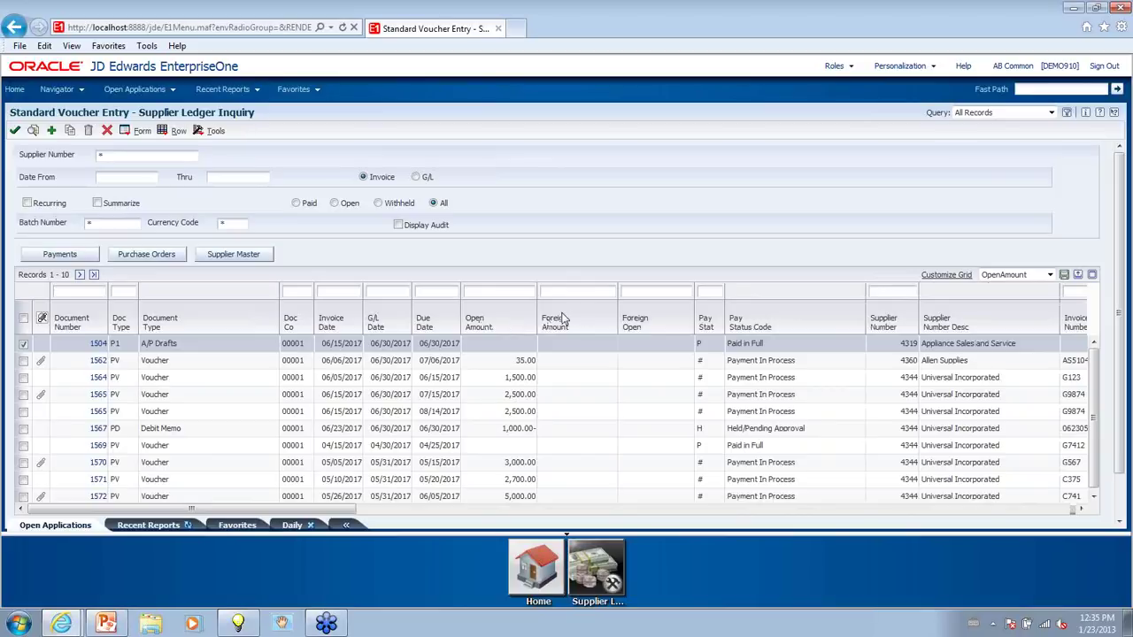
{"action": "right_click", "coordinate": [581, 321]}
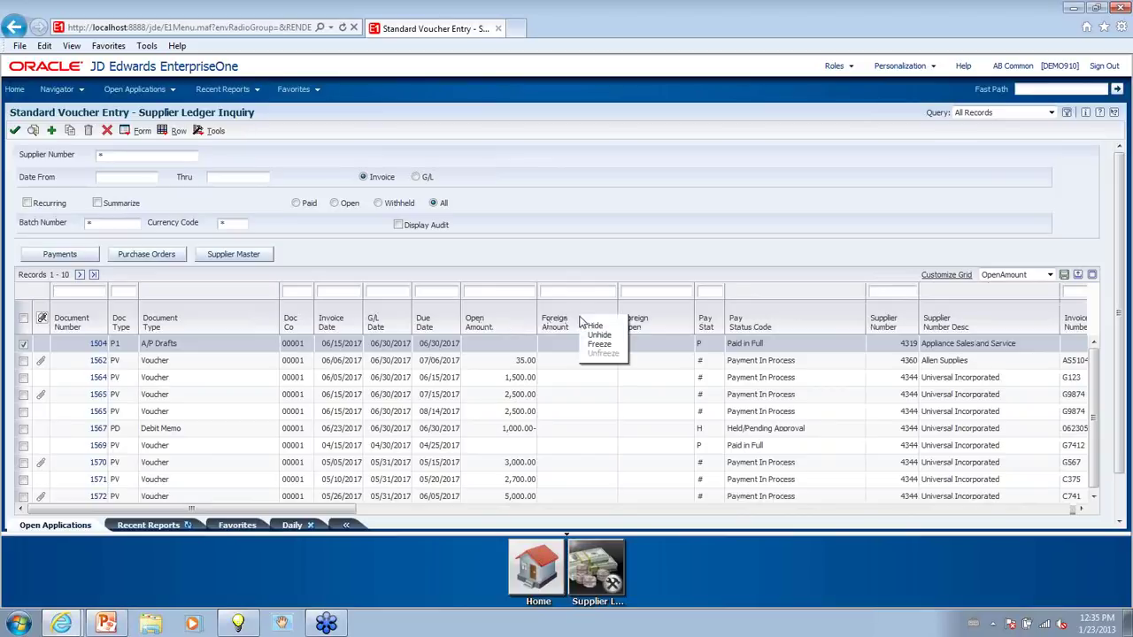
{"action": "left_click", "coordinate": [593, 334]}
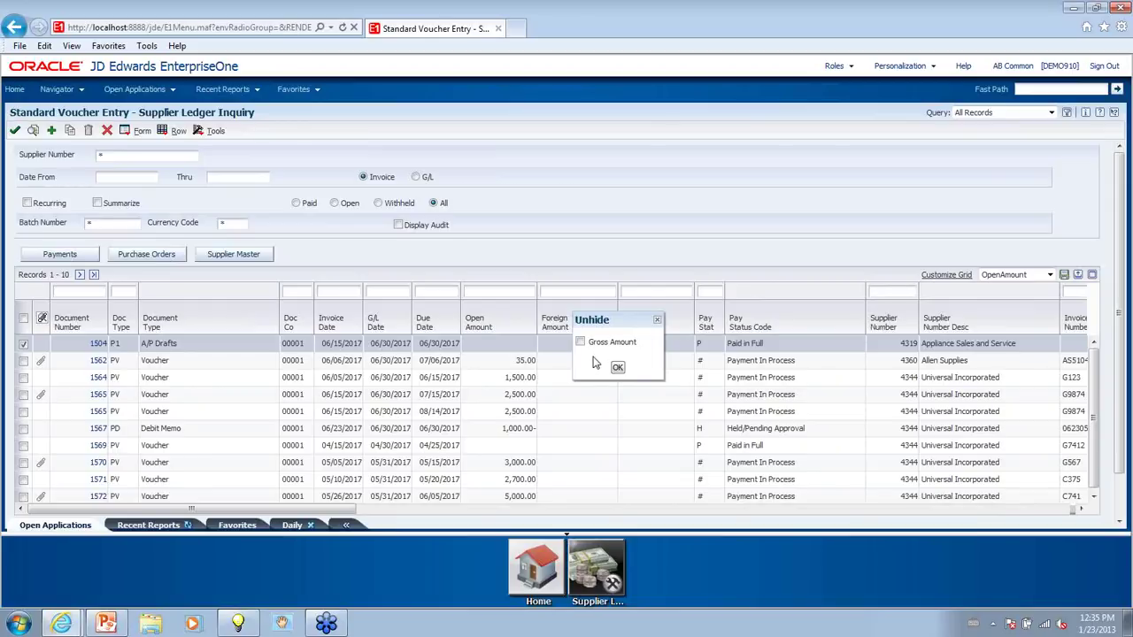
{"action": "left_click", "coordinate": [657, 321]}
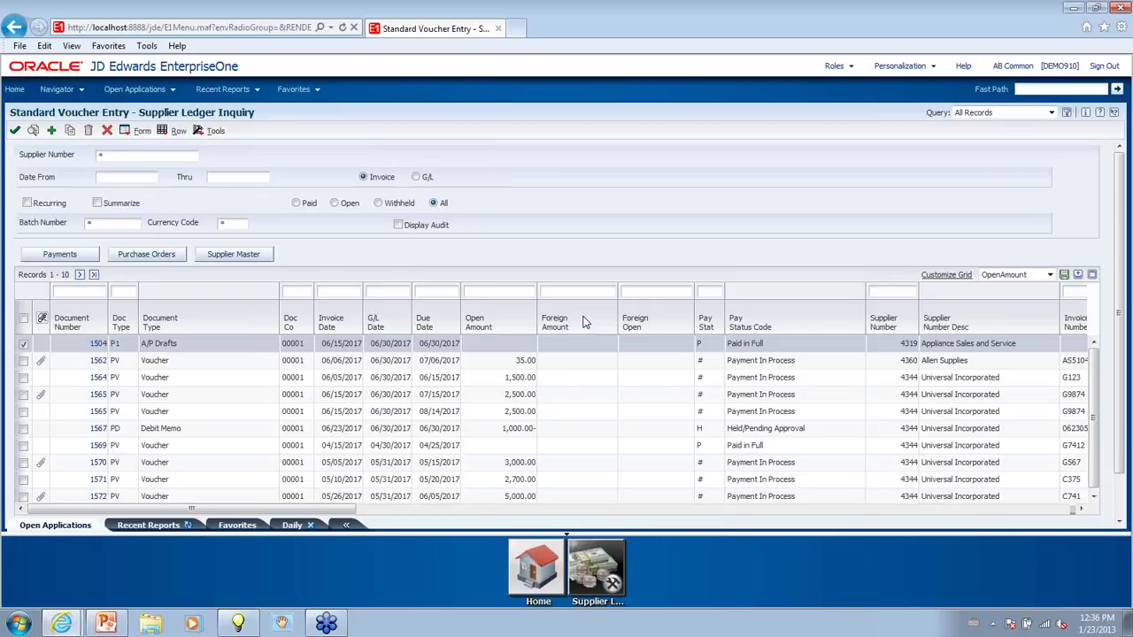
Show the Recent Reports list in the bottom pane
{"action": "left_click", "coordinate": [166, 527]}
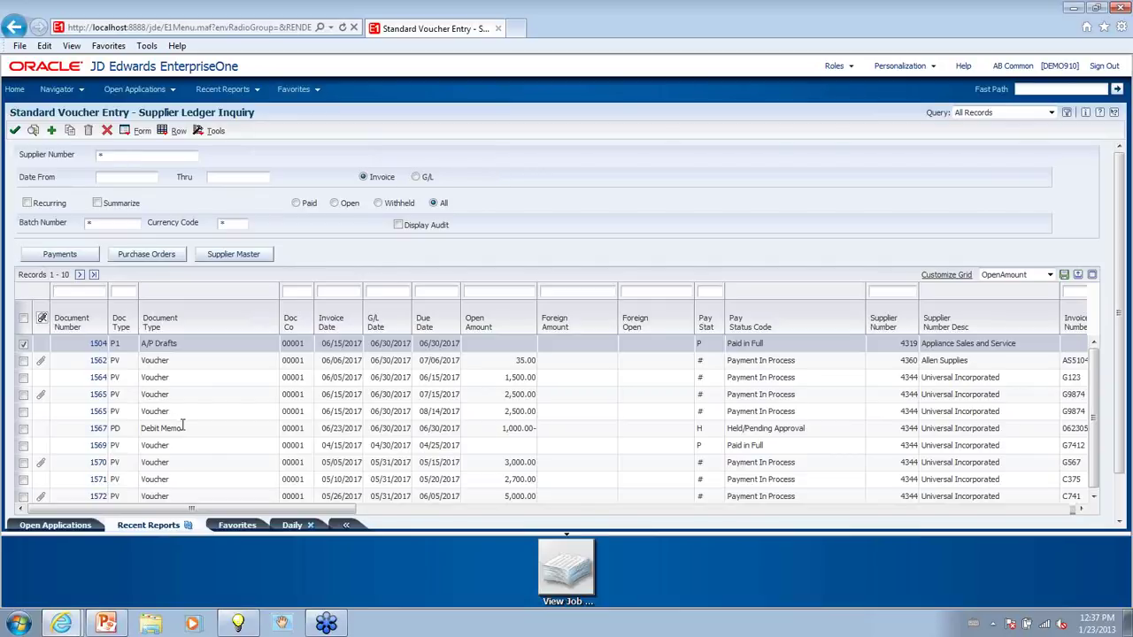
Open Journal Entry from Favorites and start a new entry
{"action": "left_click", "coordinate": [244, 525]}
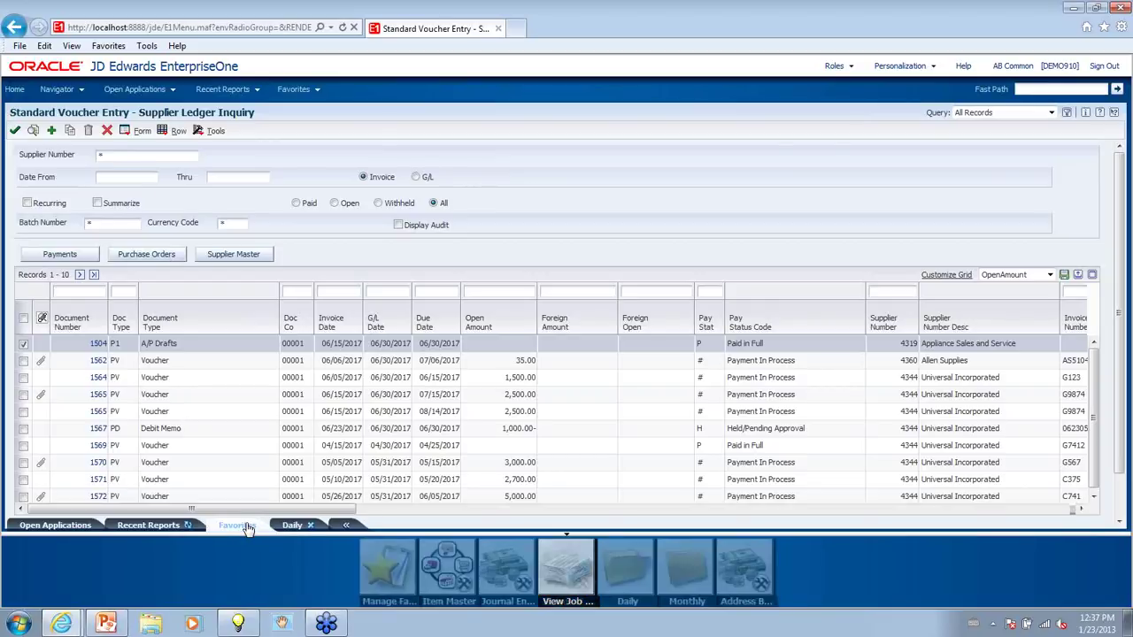
{"action": "left_click", "coordinate": [506, 564]}
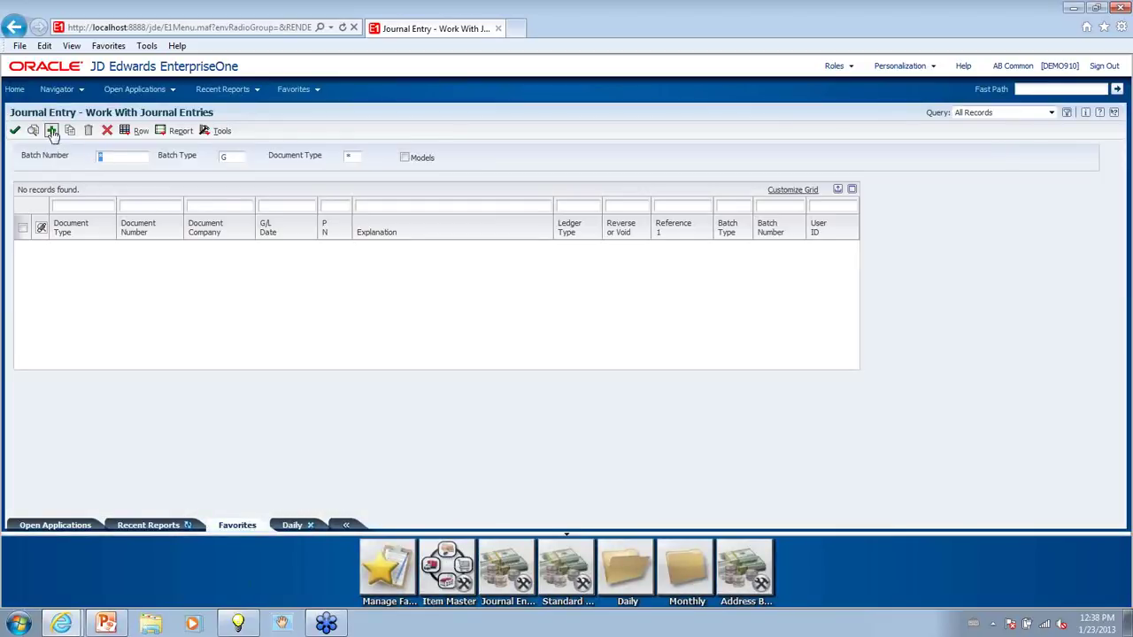
{"action": "left_click", "coordinate": [52, 132]}
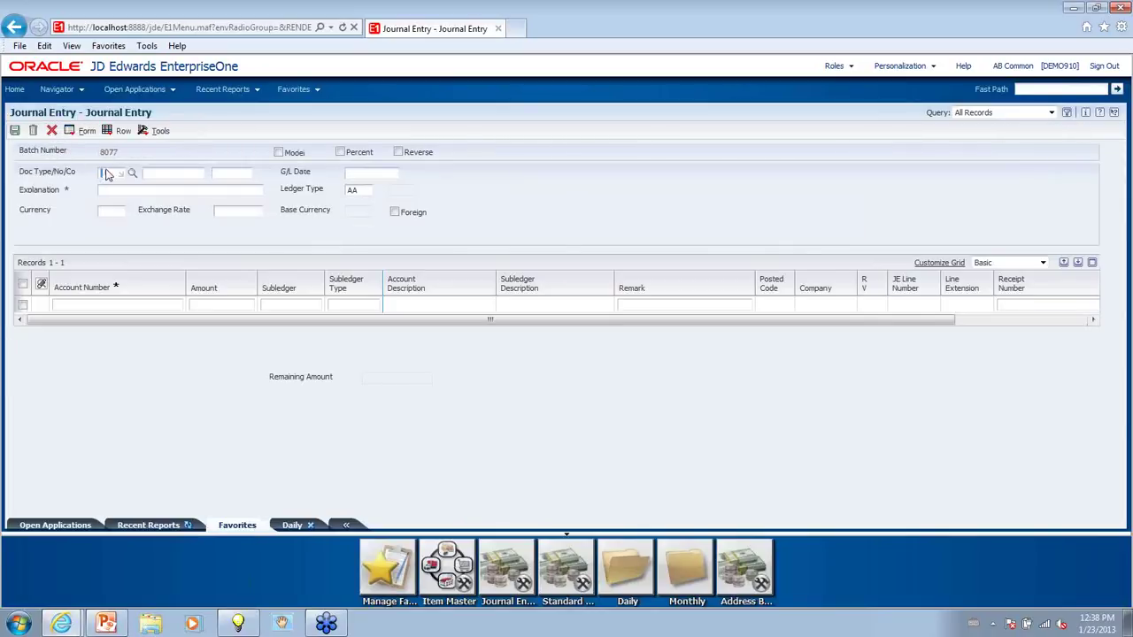
Set the G/L date to 06/01/2017 and the explanation to 'Transfer'
{"action": "key", "text": "Tab"}
{"action": "key", "text": "Tab"}
{"action": "key", "text": "Tab"}
{"action": "type", "text": "06/01/2017"}
{"action": "key", "text": "Tab"}
{"action": "type", "text": "Transfer"}
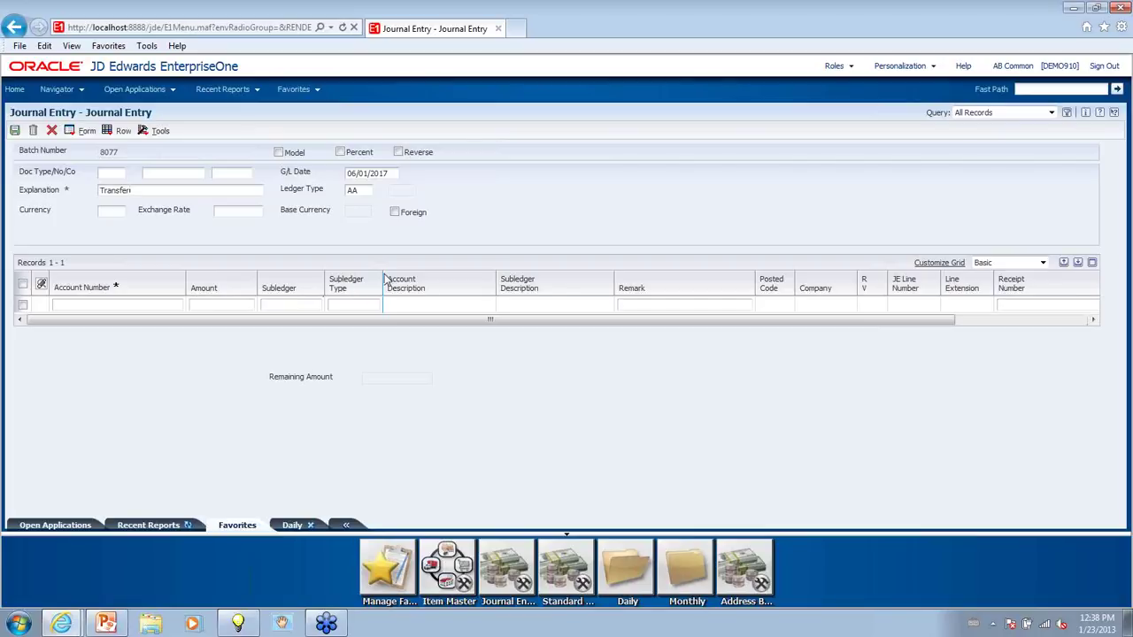
Enter the first line: account 1.1105, amount 100, subledger 1001, type A
{"action": "left_click", "coordinate": [68, 305]}
{"action": "type", "text": "1.1105"}
{"action": "key", "text": "Tab"}
{"action": "type", "text": "100"}
{"action": "key", "text": "Tab"}
{"action": "type", "text": "1001"}
{"action": "key", "text": "Tab"}
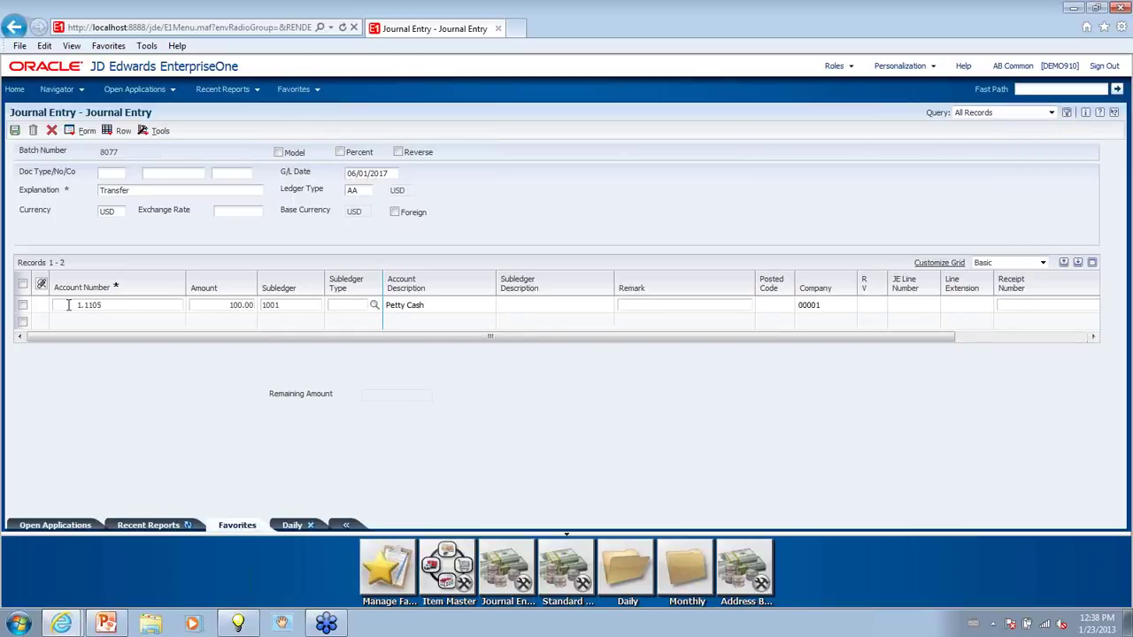
{"action": "type", "text": "a"}
{"action": "key", "text": "BackSpace"}
{"action": "type", "text": "a"}
{"action": "key", "text": "Return"}
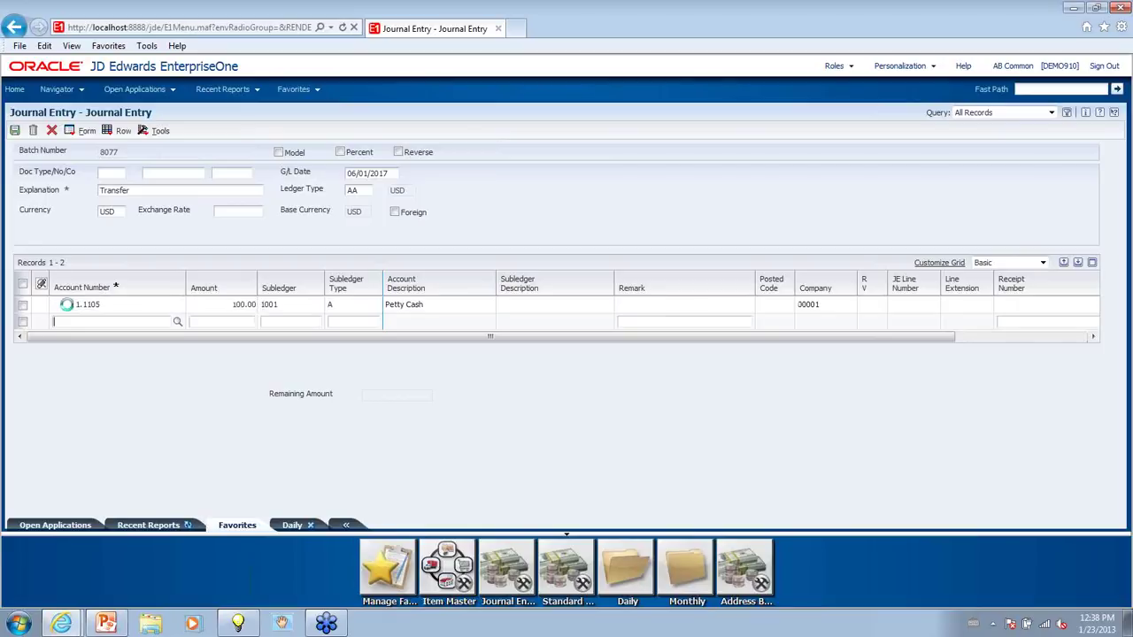
Enter the second line: account 1.1110.BEAR, amount 100-, subledger 1001, type A
{"action": "type", "text": "1.111"}
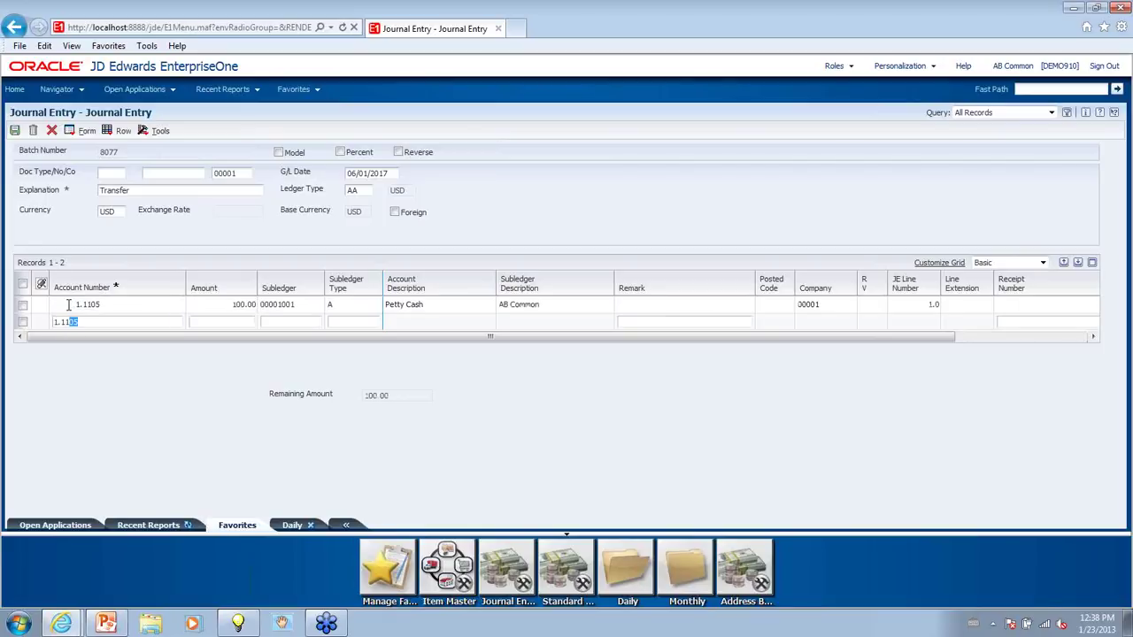
{"action": "type", "text": "0.BEAR"}
{"action": "key", "text": "Tab"}
{"action": "type", "text": "100-"}
{"action": "key", "text": "Tab"}
{"action": "type", "text": "1001"}
{"action": "key", "text": "Tab"}
{"action": "type", "text": "A"}
{"action": "key", "text": "Return"}
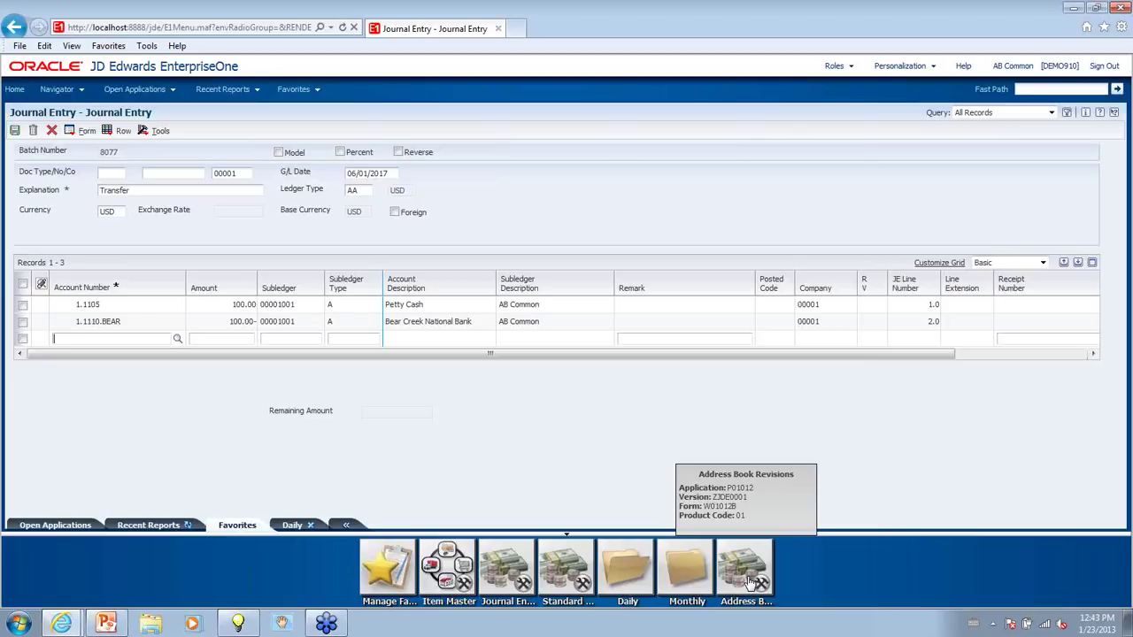
Select the empty third row's Subledger and Subledger Type cells so both lines validate
{"action": "left_click", "coordinate": [283, 337]}
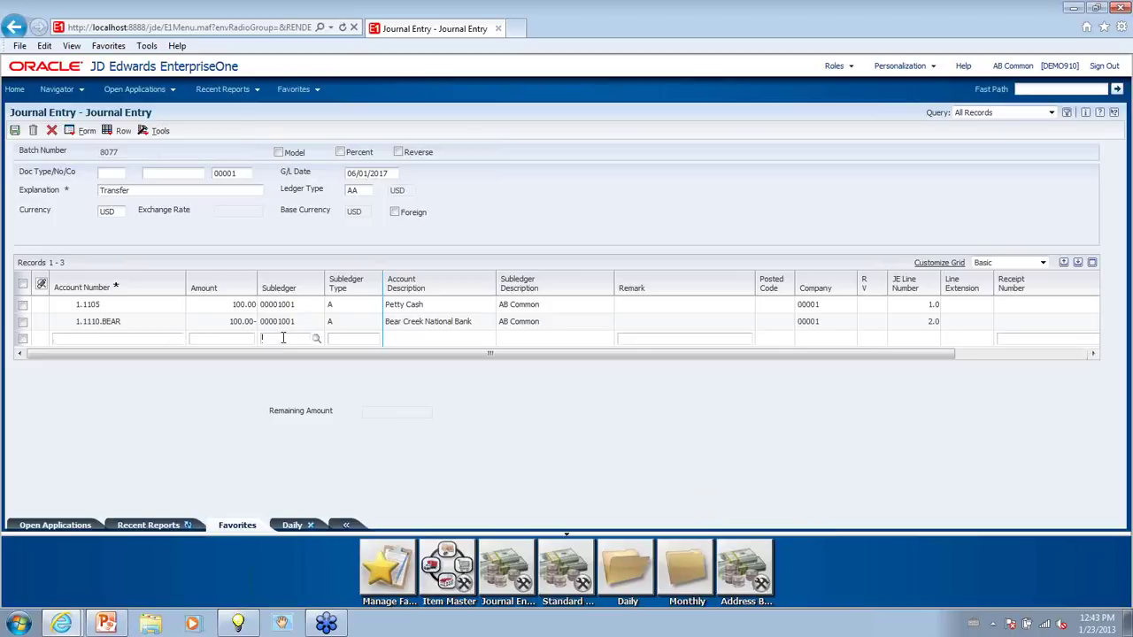
{"action": "left_click", "coordinate": [332, 337]}
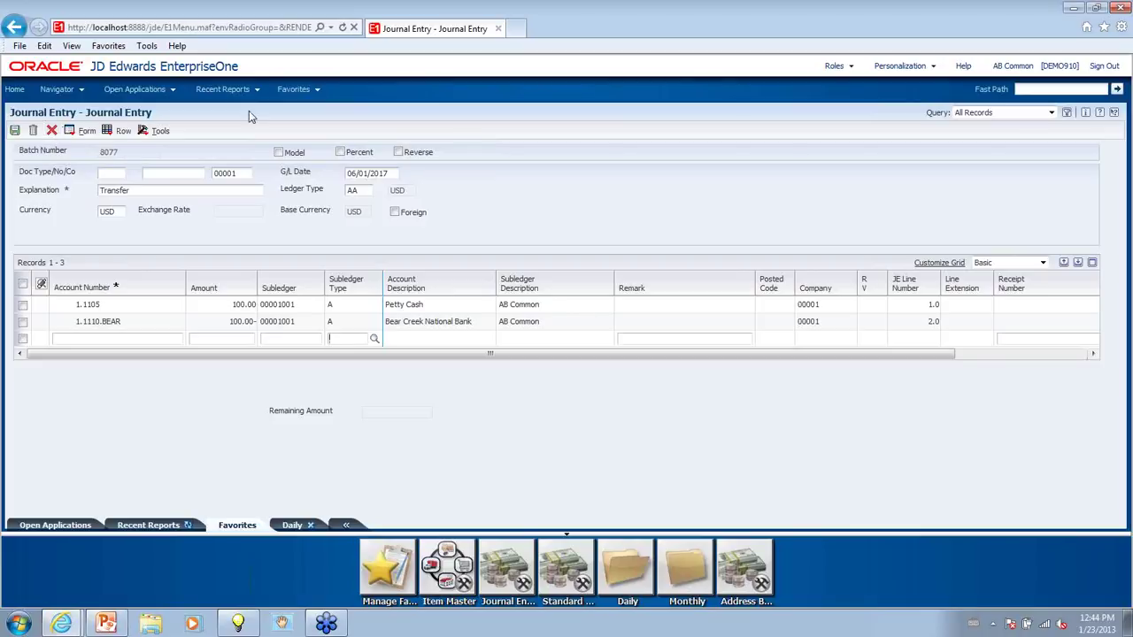
Cancel the Transfer journal entry without saving it
{"action": "left_click", "coordinate": [51, 131]}
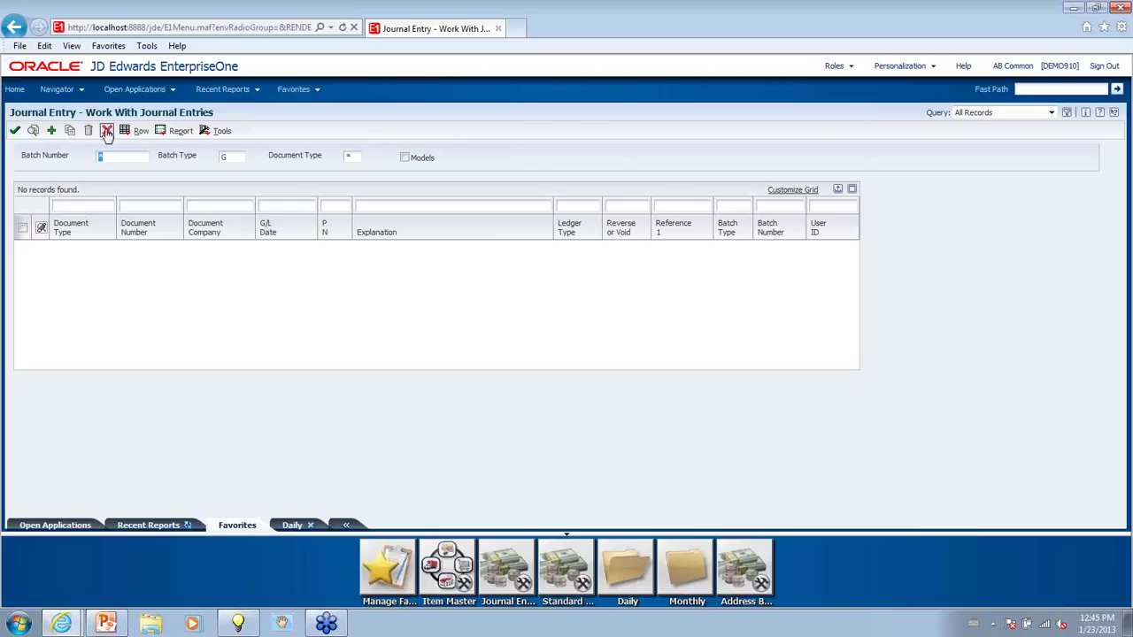
List the journal entries and tick documents 1067, 1068 and 3033
{"action": "left_click", "coordinate": [34, 131]}
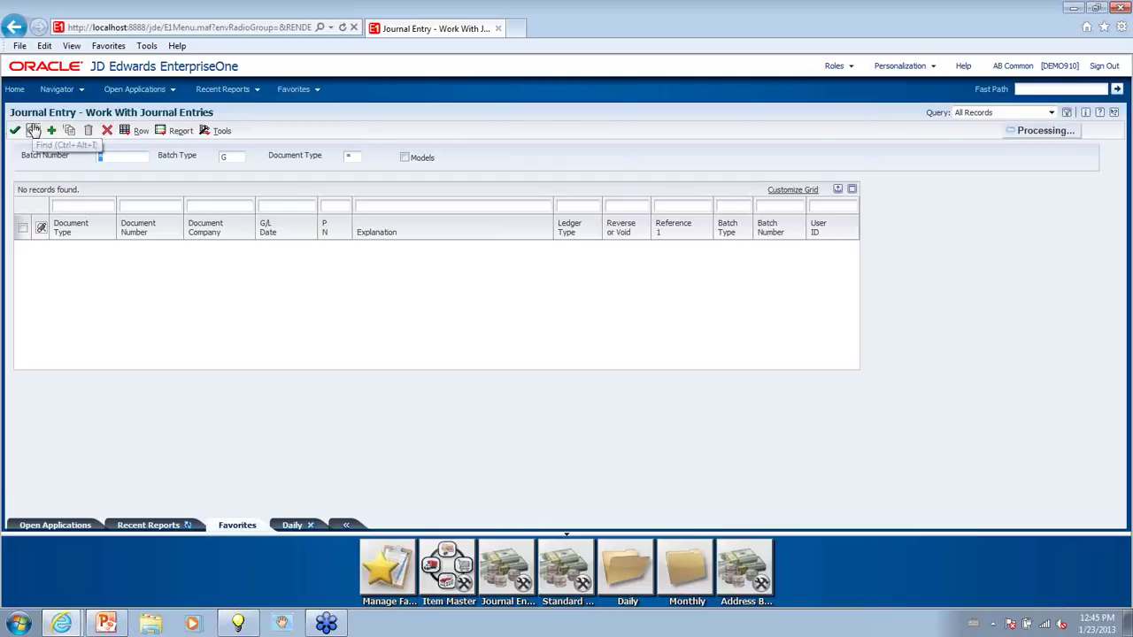
{"action": "left_click", "coordinate": [23, 266]}
{"action": "left_click", "coordinate": [23, 282]}
{"action": "left_click", "coordinate": [23, 299]}
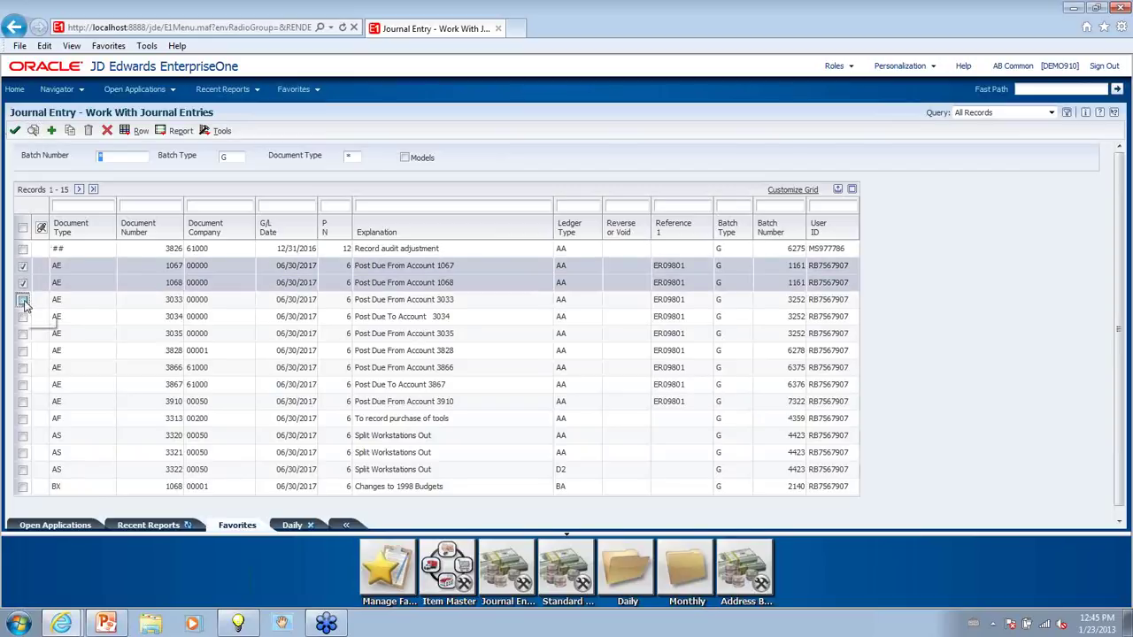
Bring up the row exits from the Row menu and by right-clicking entry 1067, then view open applications
{"action": "left_click", "coordinate": [127, 139]}
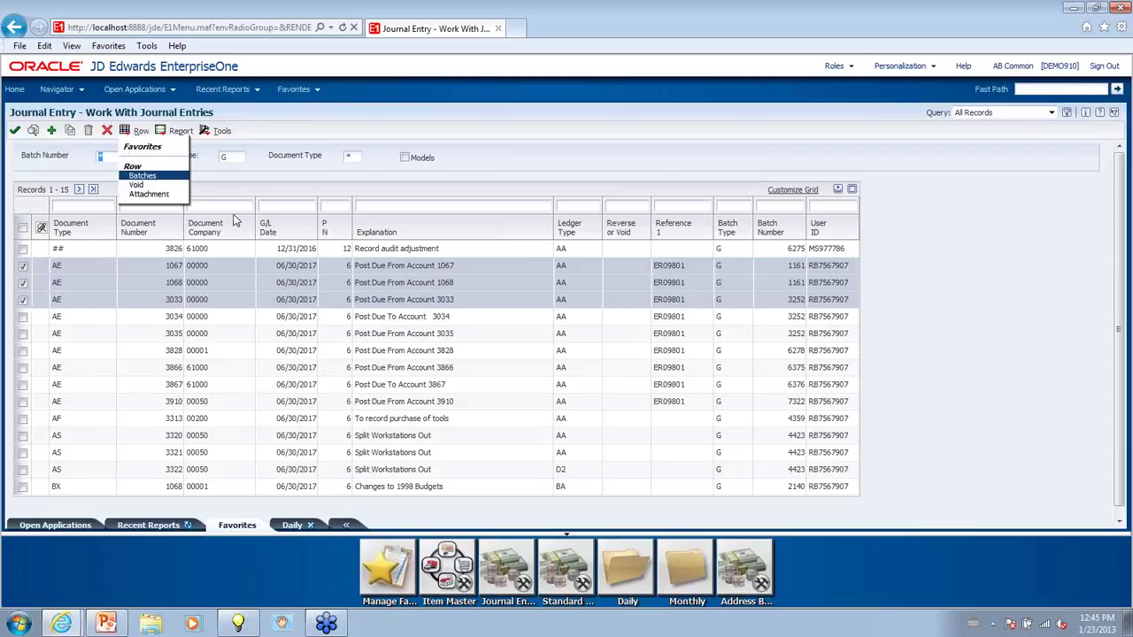
{"action": "left_click", "coordinate": [208, 270]}
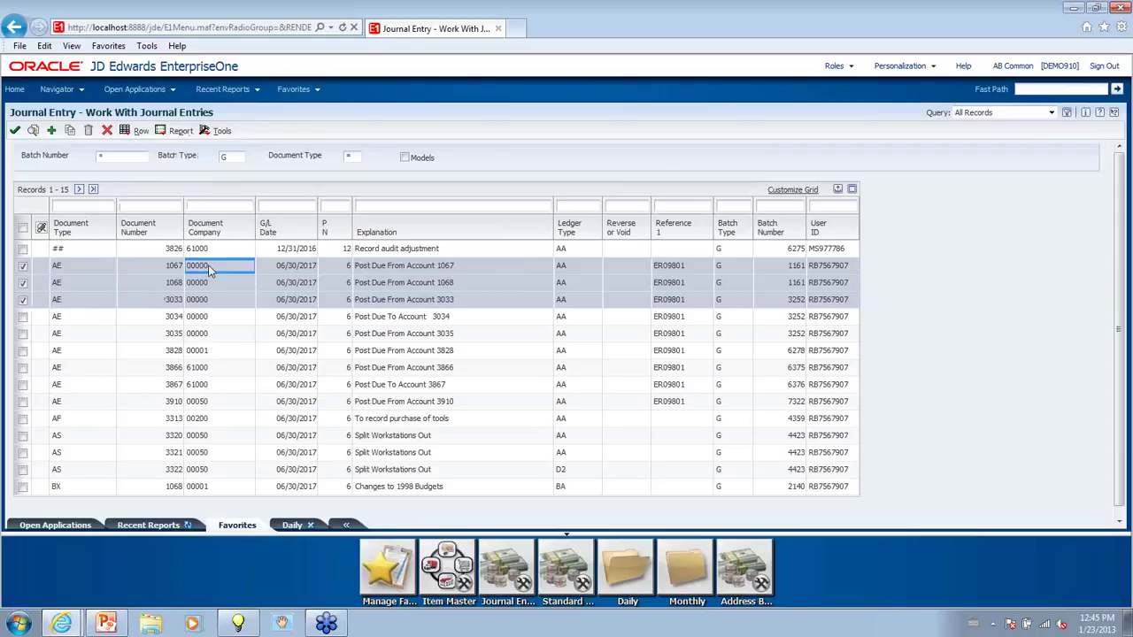
{"action": "right_click", "coordinate": [208, 270]}
{"action": "key", "text": "Down"}
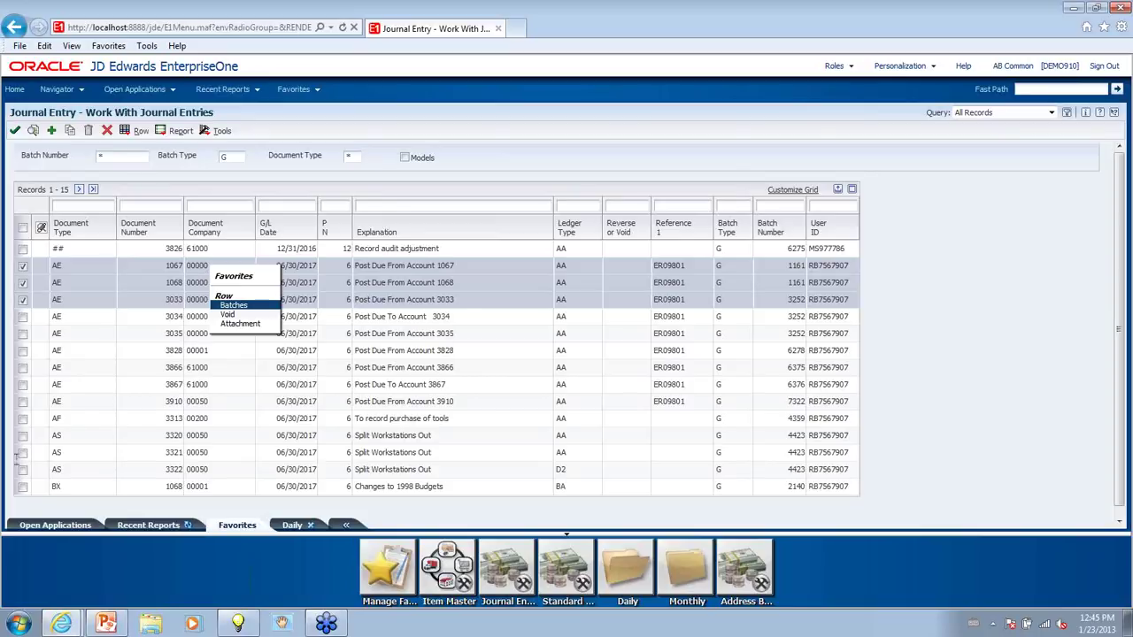
{"action": "left_click", "coordinate": [46, 528]}
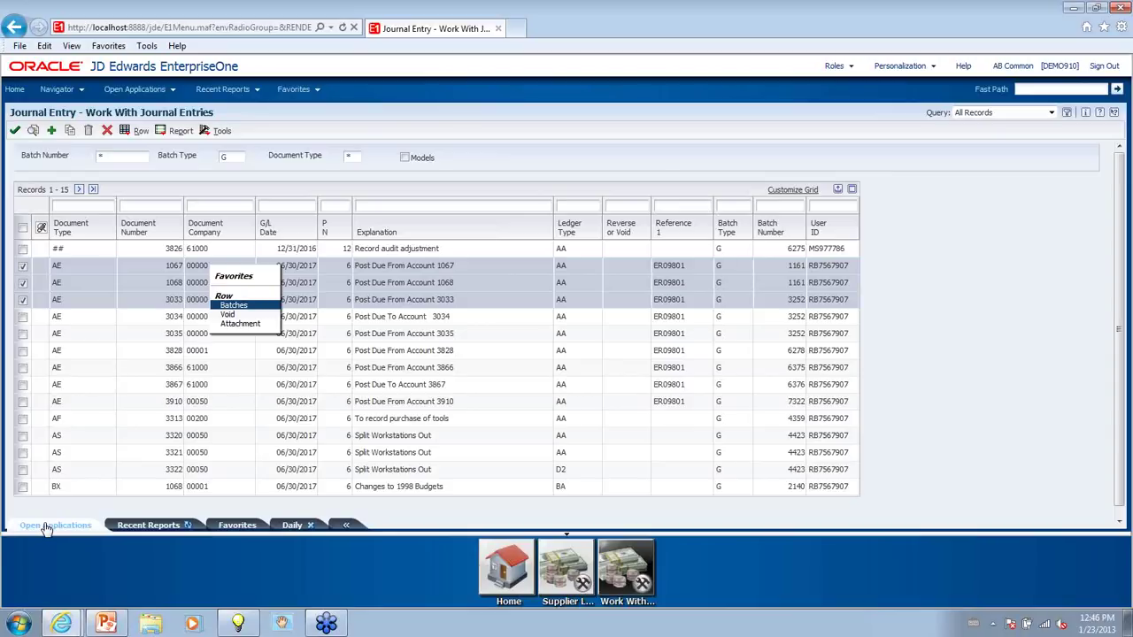
Browse the Favorites, Recent Reports and Open Applications lists, returning to Favorites
{"action": "left_click", "coordinate": [235, 525]}
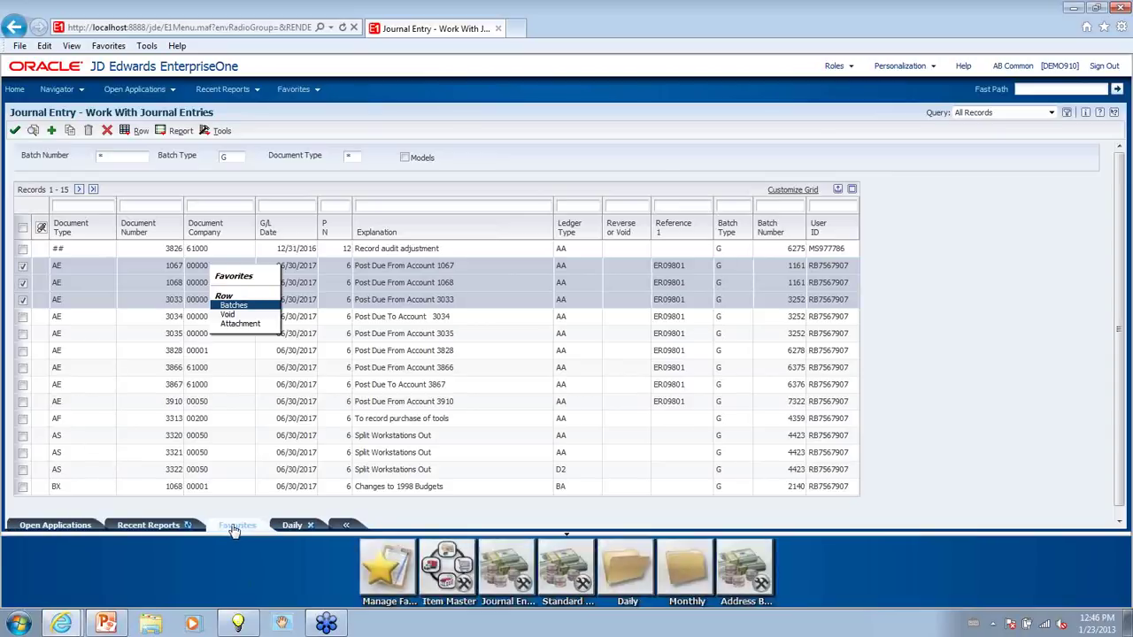
{"action": "left_click", "coordinate": [142, 525]}
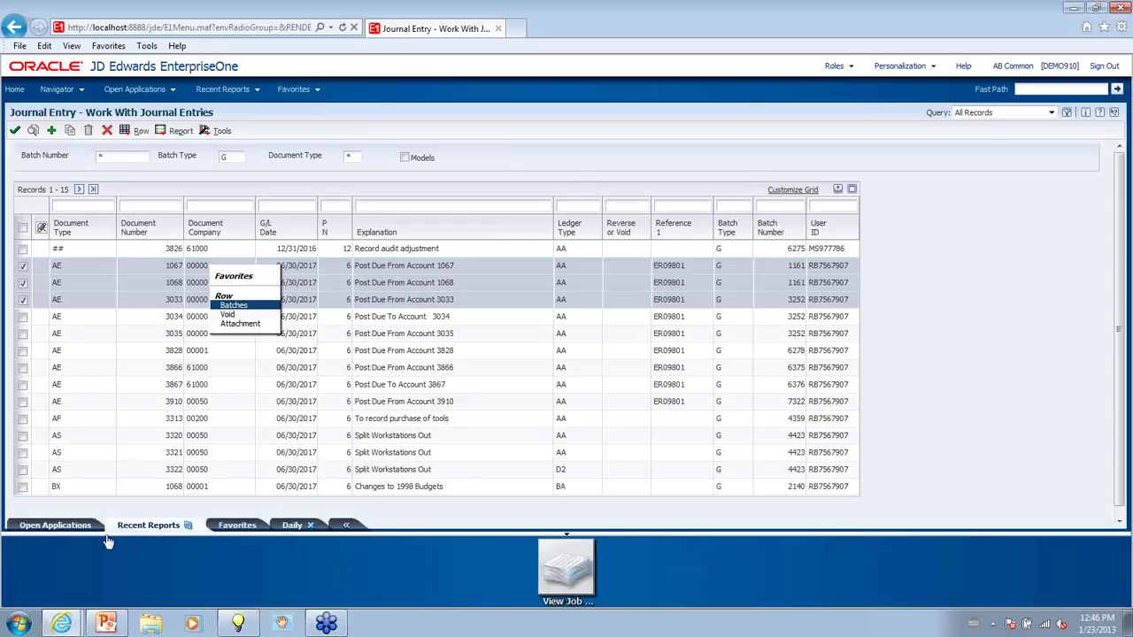
{"action": "left_click", "coordinate": [56, 526]}
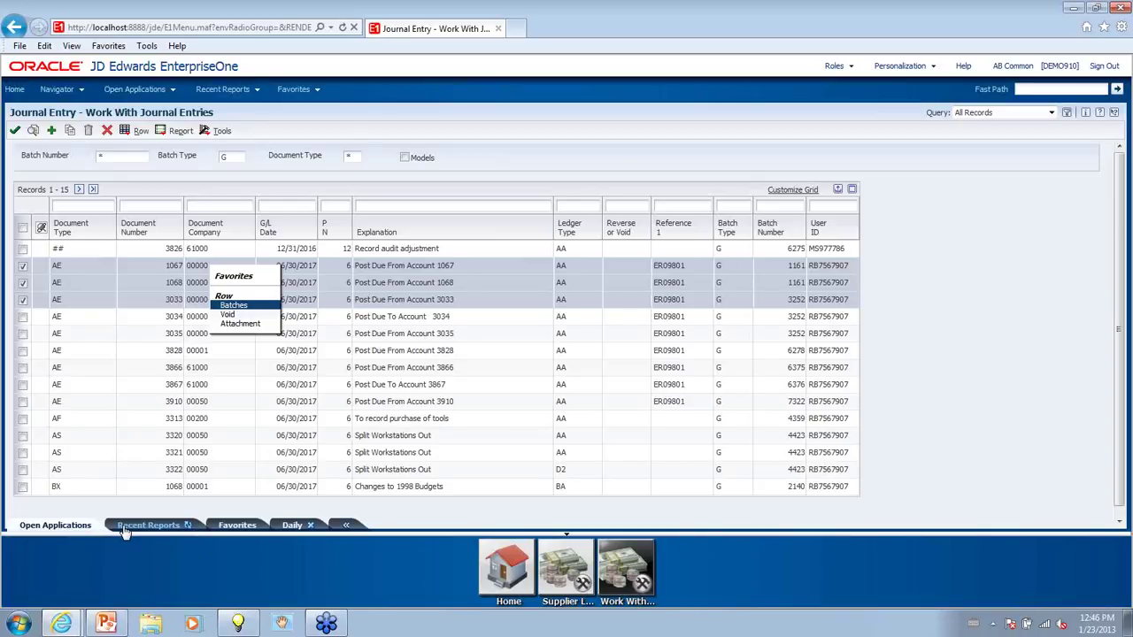
{"action": "left_click", "coordinate": [236, 526]}
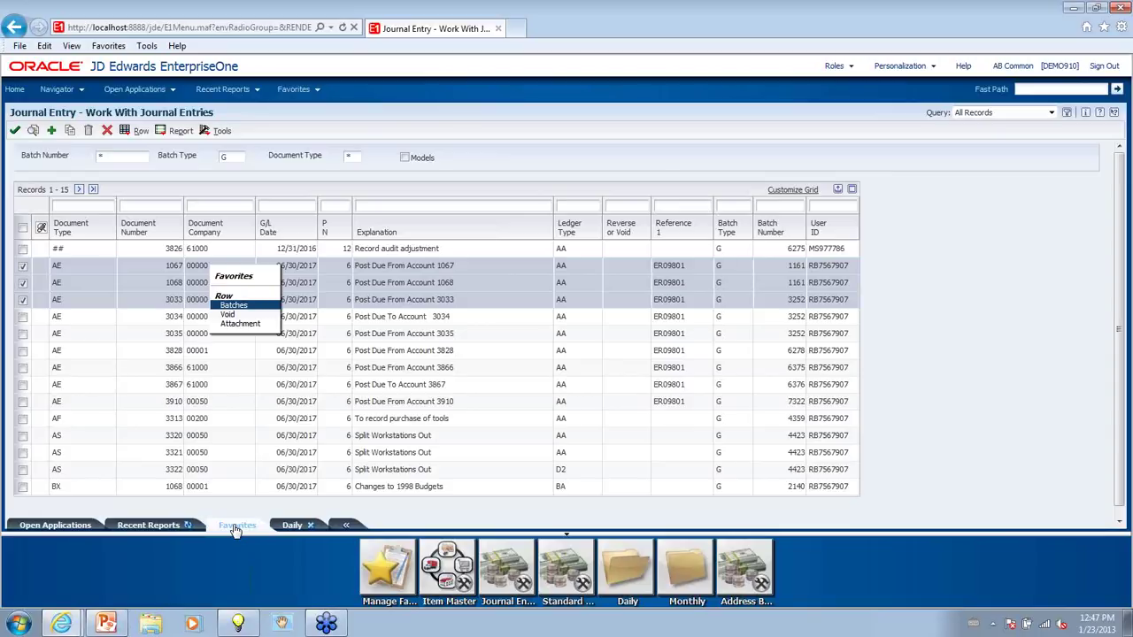
Launch Item Master, list all 10 items and tick item 1001, Bike Rack - Trunk Mount
{"action": "left_click", "coordinate": [447, 575]}
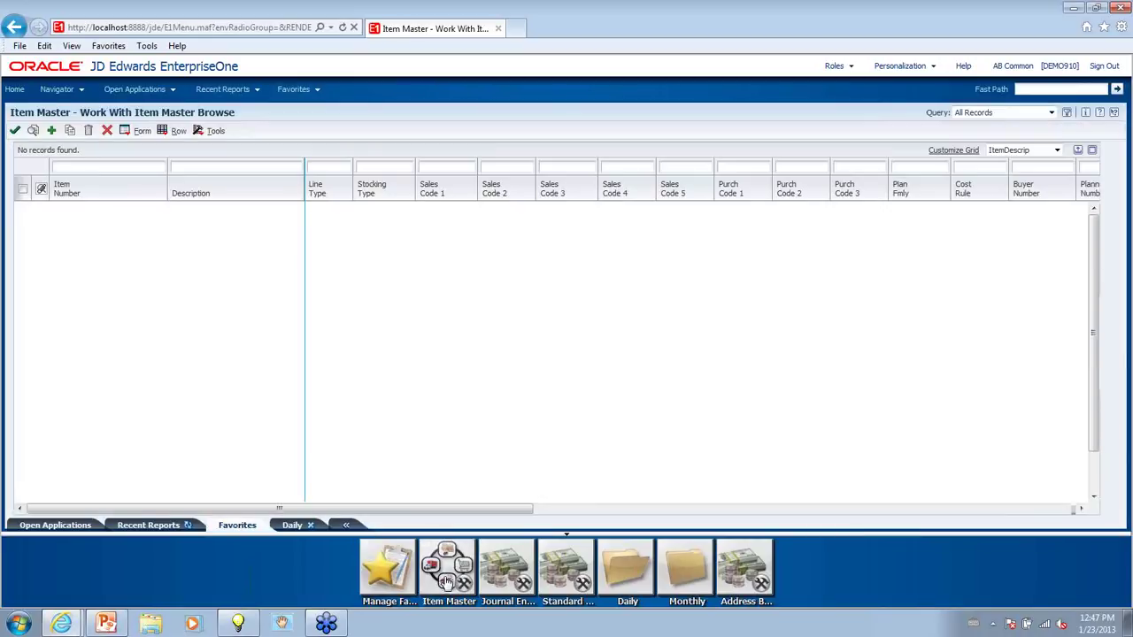
{"action": "left_click", "coordinate": [33, 131]}
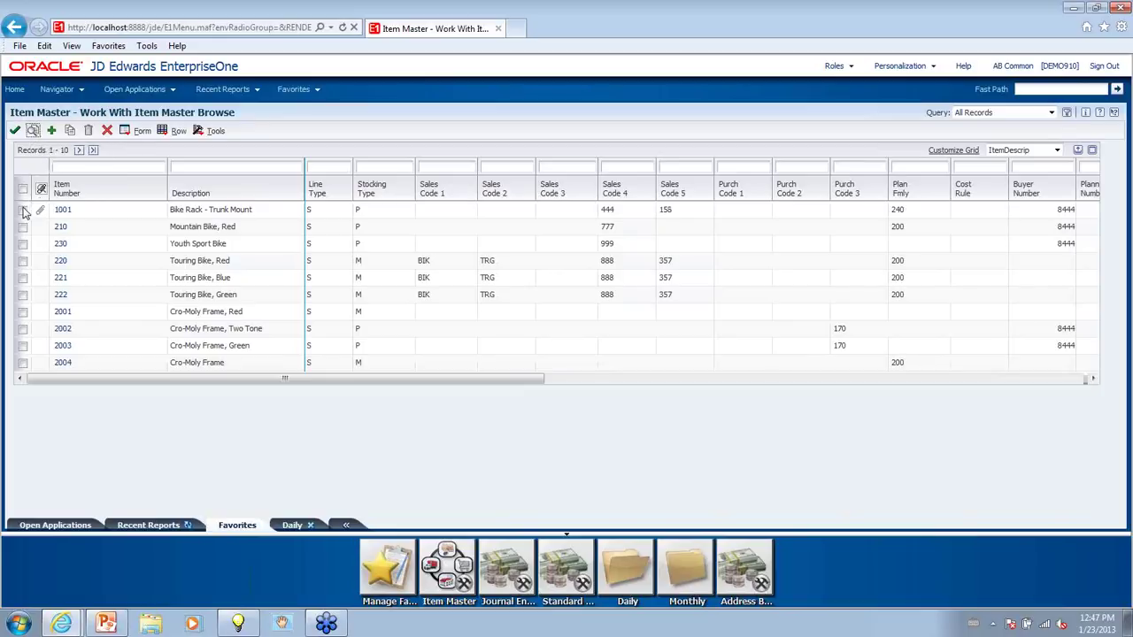
{"action": "left_click", "coordinate": [23, 209]}
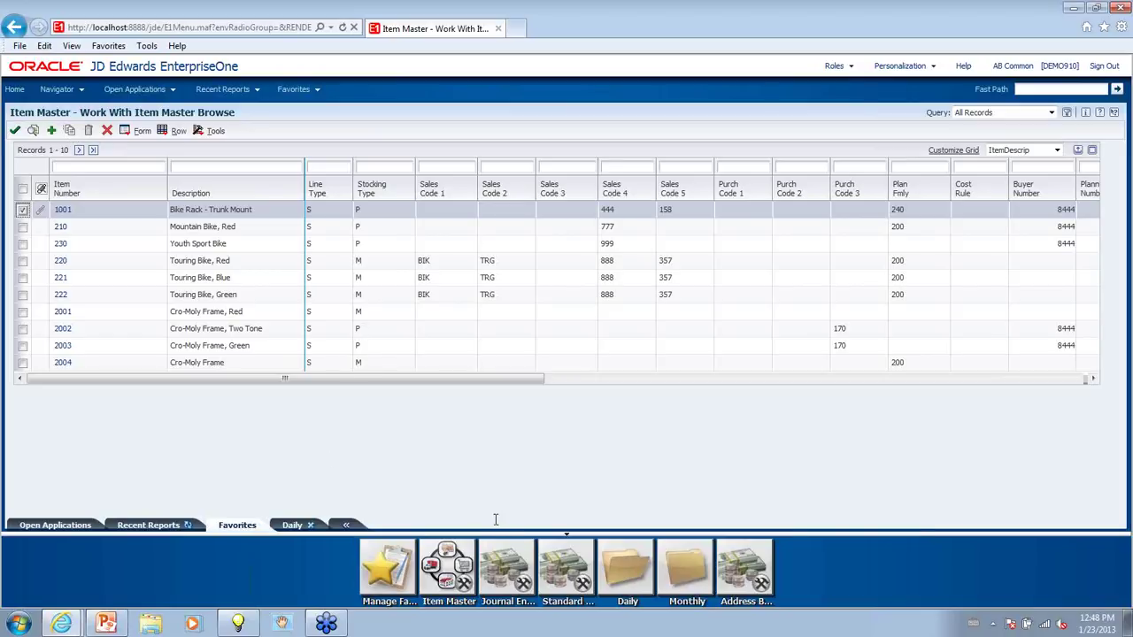
Open Standard Voucher Entry and search the supplier ledger for a supplier number
{"action": "left_click", "coordinate": [563, 569]}
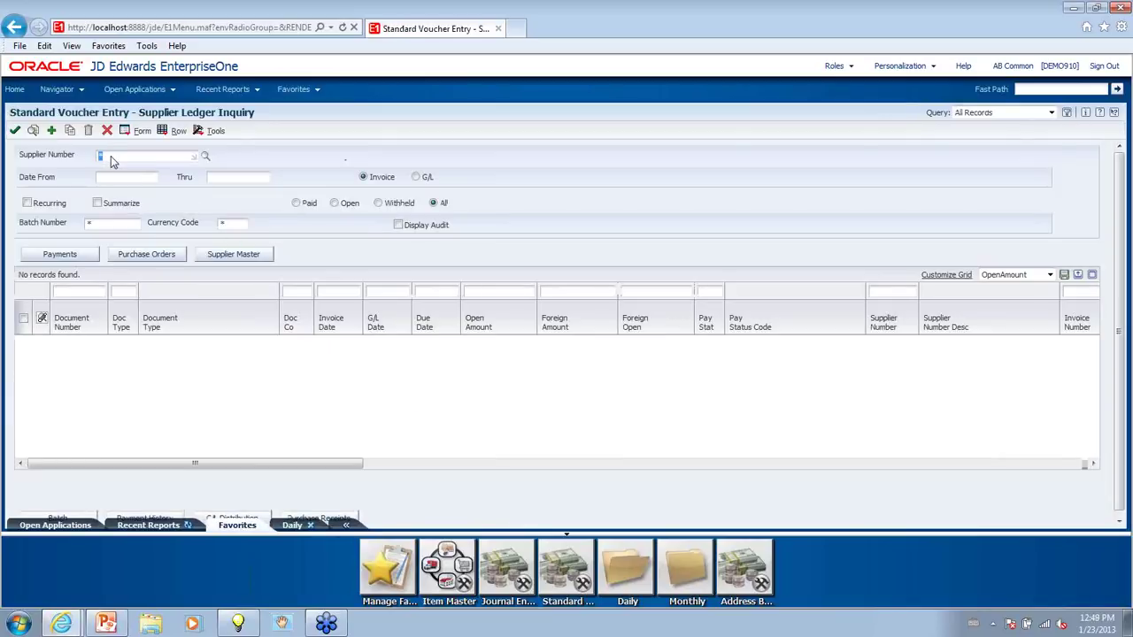
{"action": "type", "text": "1001"}
{"action": "key", "text": "Return"}
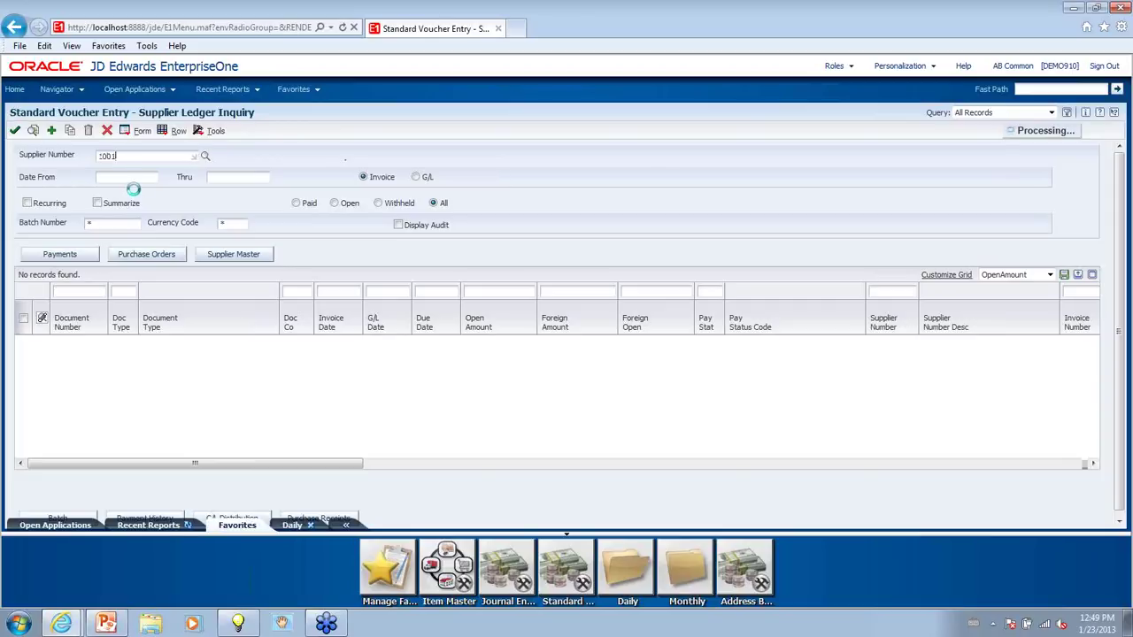
Step through the Doc Type, Doc Co, Invoice Date and G/L Date grid filters, then start signing out
{"action": "left_click", "coordinate": [120, 292]}
{"action": "left_click", "coordinate": [297, 292]}
{"action": "left_click", "coordinate": [327, 292]}
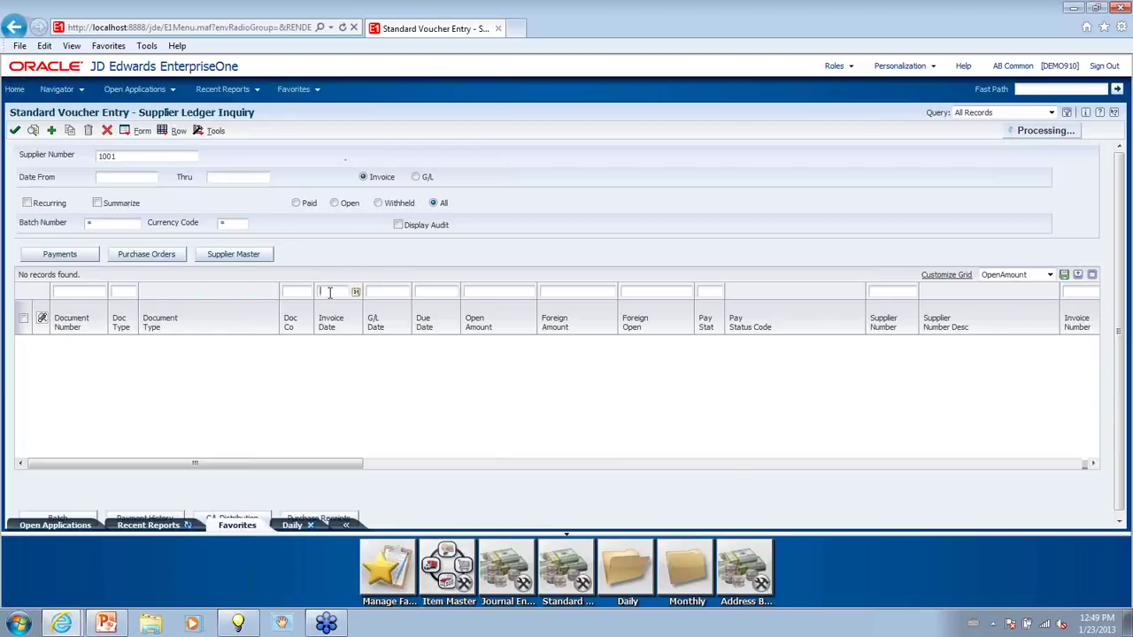
{"action": "left_click", "coordinate": [392, 292]}
{"action": "left_click", "coordinate": [1104, 67]}
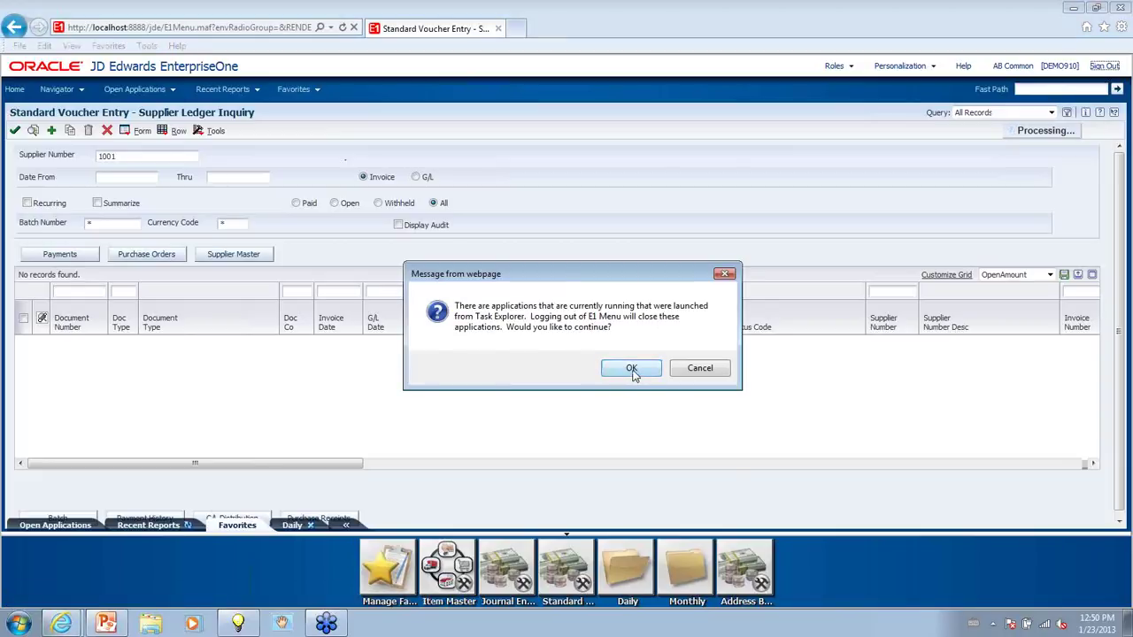
Confirm sign-out, sign back in with the account credentials and choose the DEMO910 environment
{"action": "left_click", "coordinate": [631, 368]}
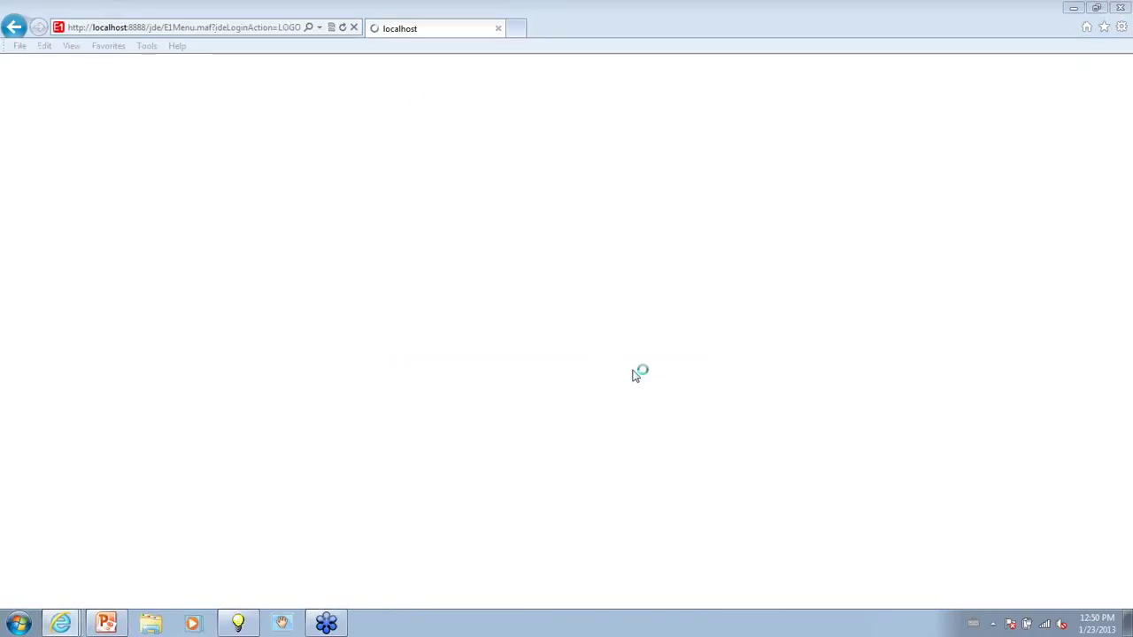
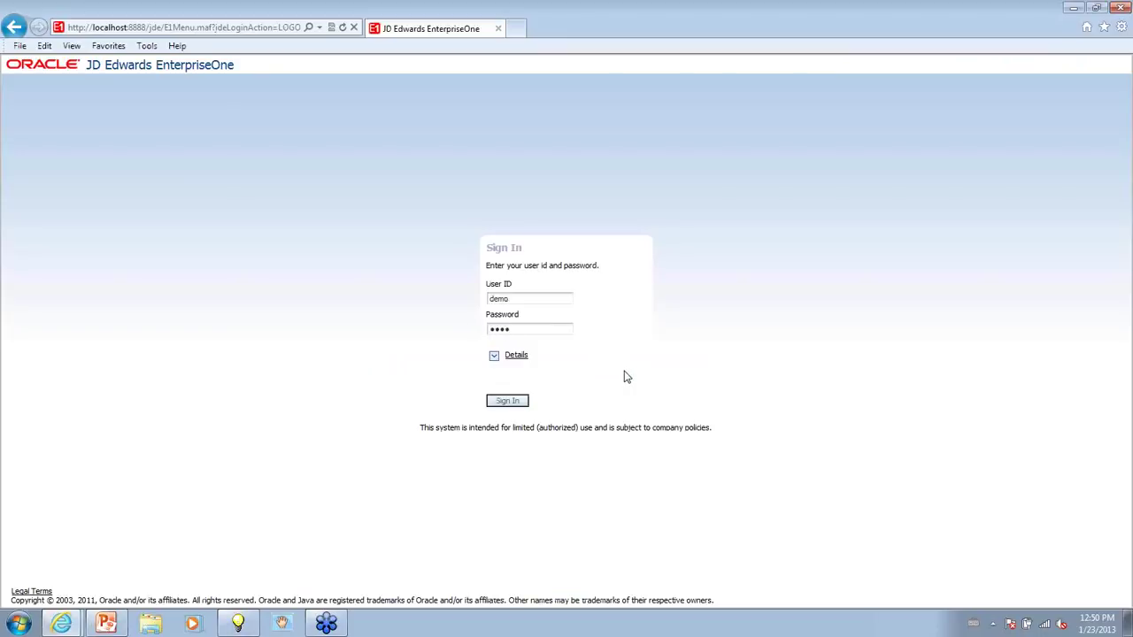
{"action": "left_click", "coordinate": [514, 400]}
{"action": "left_click", "coordinate": [478, 314]}
{"action": "left_click", "coordinate": [558, 377]}
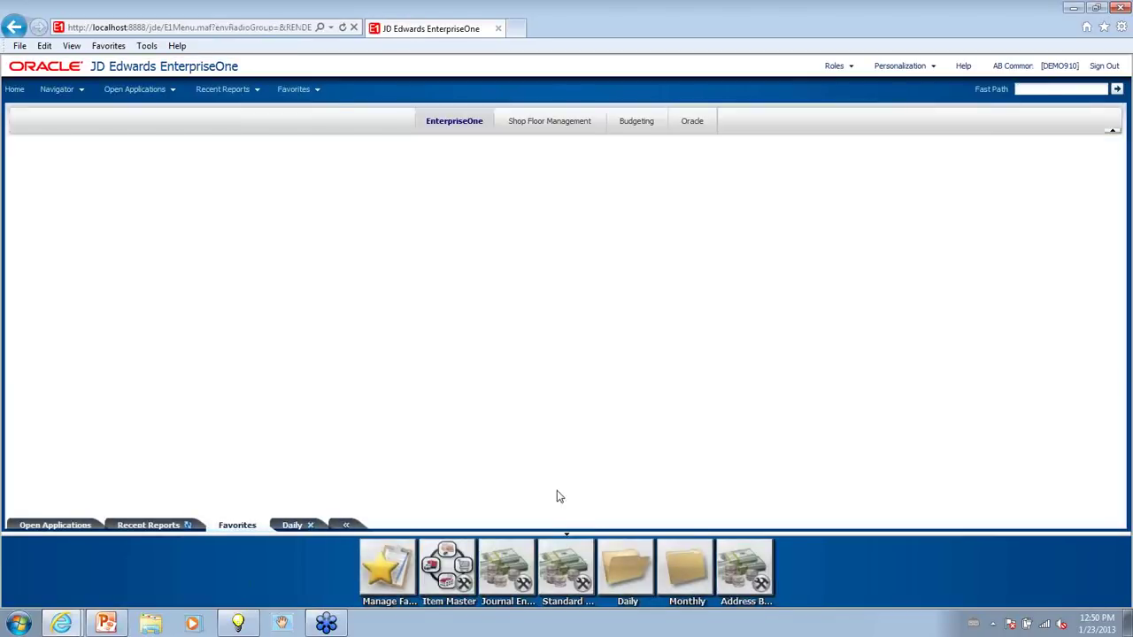
Open Standard Voucher Entry, preview the Query Management panel for the ledger inquiry, then close it
{"action": "left_click", "coordinate": [559, 575]}
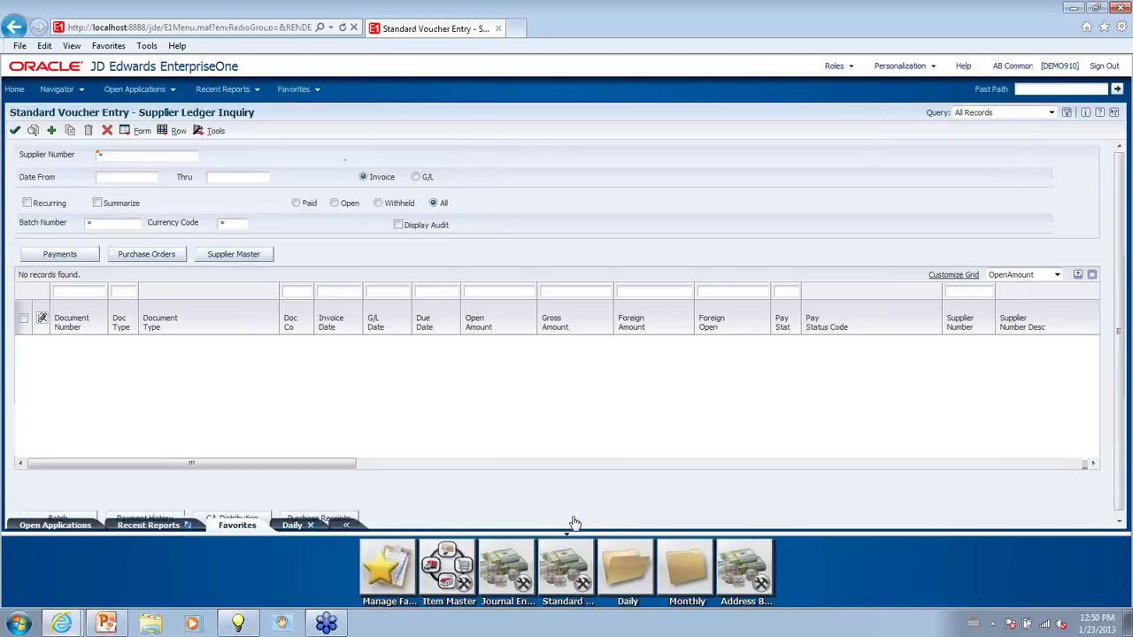
{"action": "left_click", "coordinate": [1067, 113]}
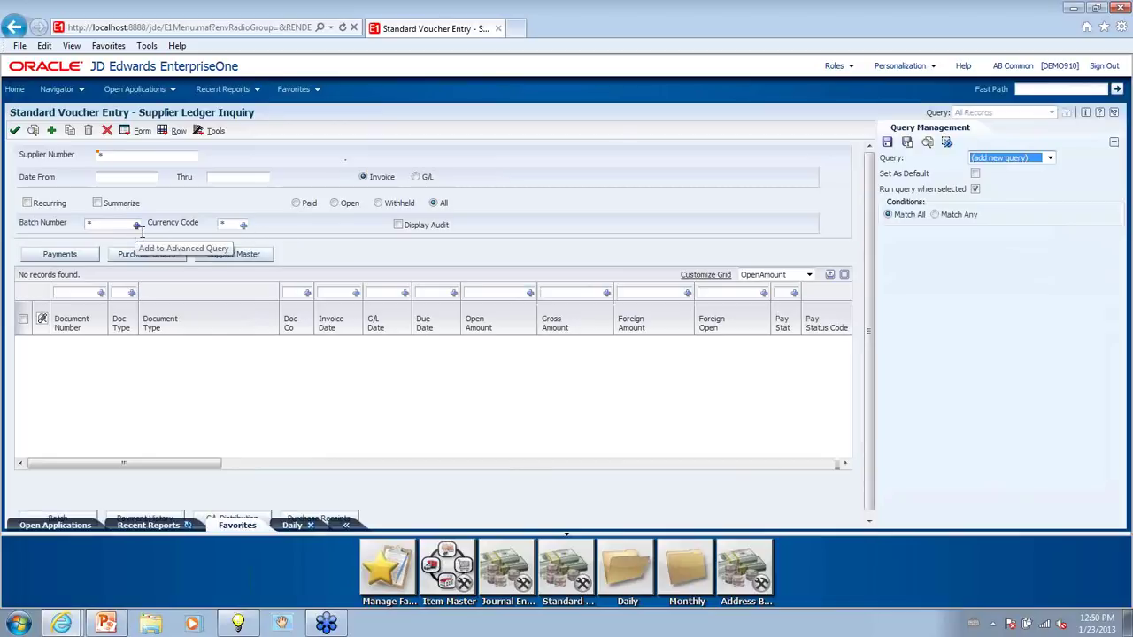
{"action": "left_click_drag", "start_coordinate": [213, 466], "coordinate": [631, 472]}
{"action": "left_click_drag", "start_coordinate": [764, 474], "coordinate": [222, 483]}
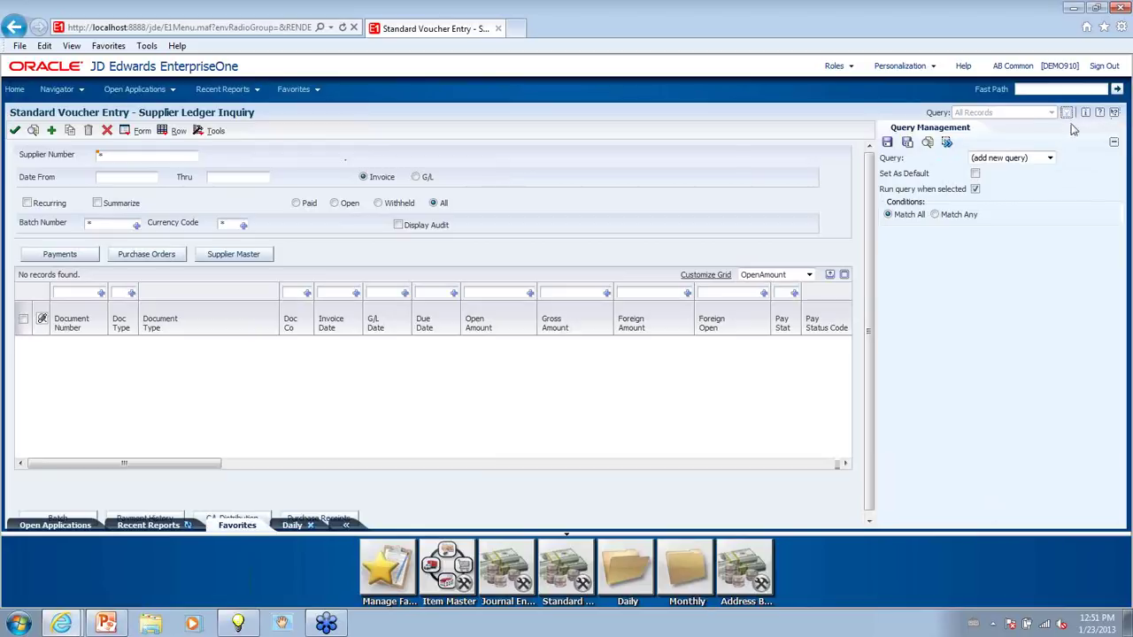
{"action": "left_click", "coordinate": [1114, 145]}
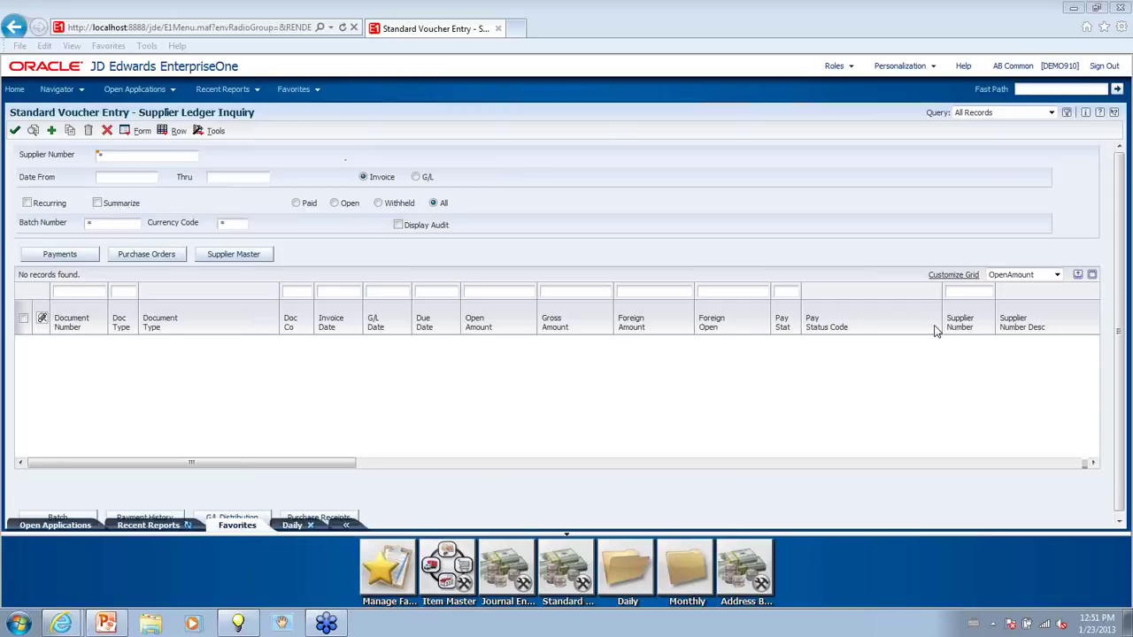
Collapse the carousel, maximize then restore the ledger grid, and open Item Master from favorites
{"action": "left_click", "coordinate": [771, 535]}
{"action": "left_click", "coordinate": [770, 536]}
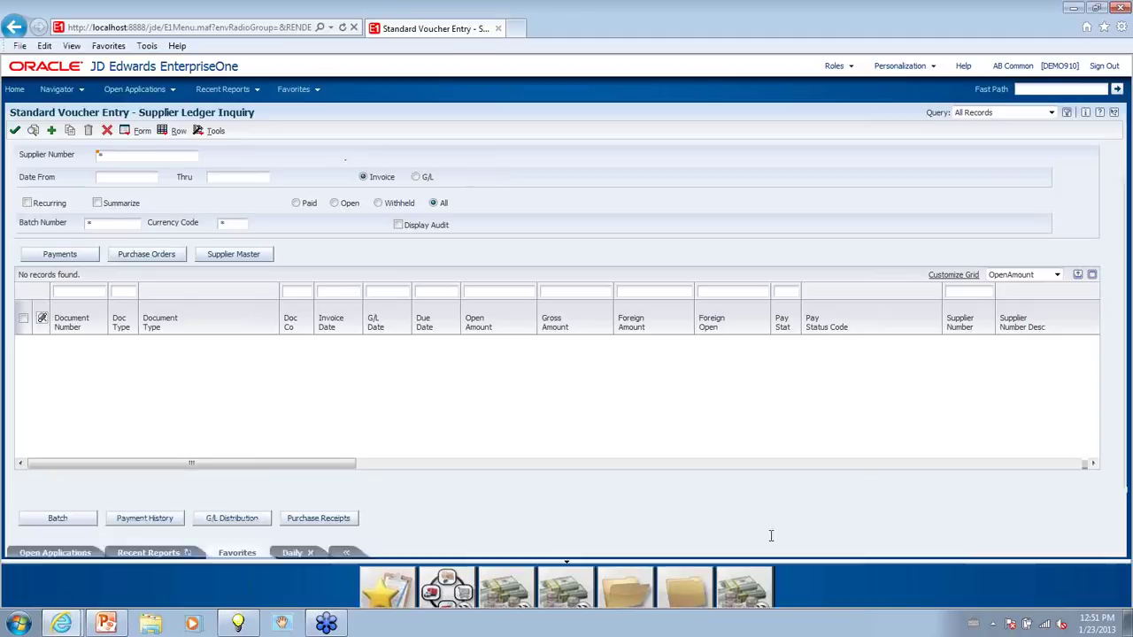
{"action": "left_click", "coordinate": [1089, 278]}
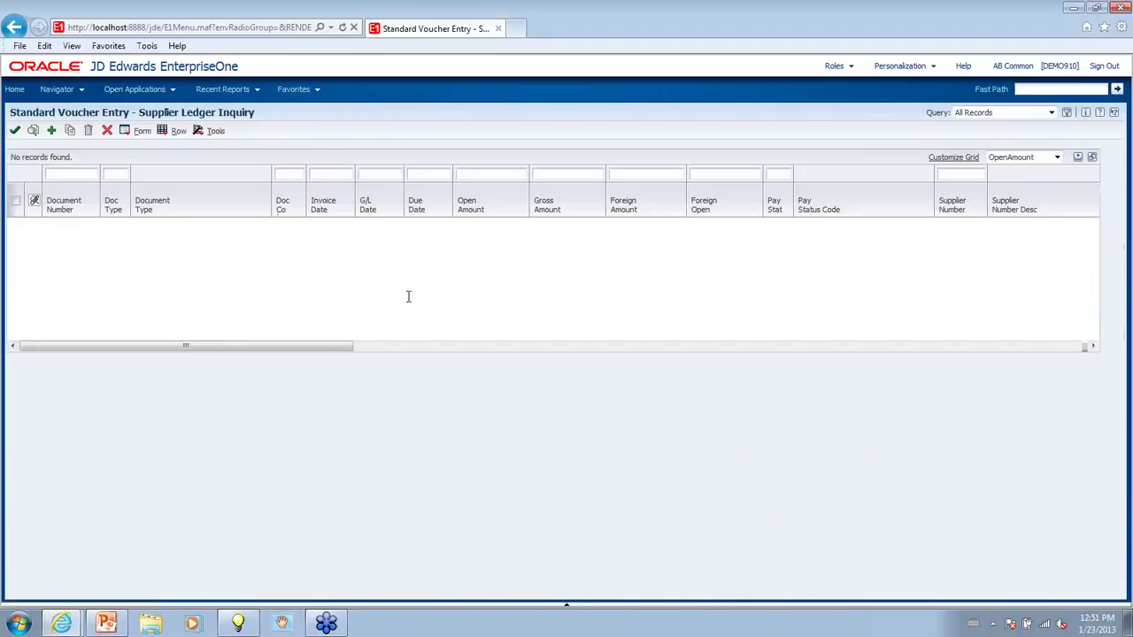
{"action": "left_click", "coordinate": [1091, 158]}
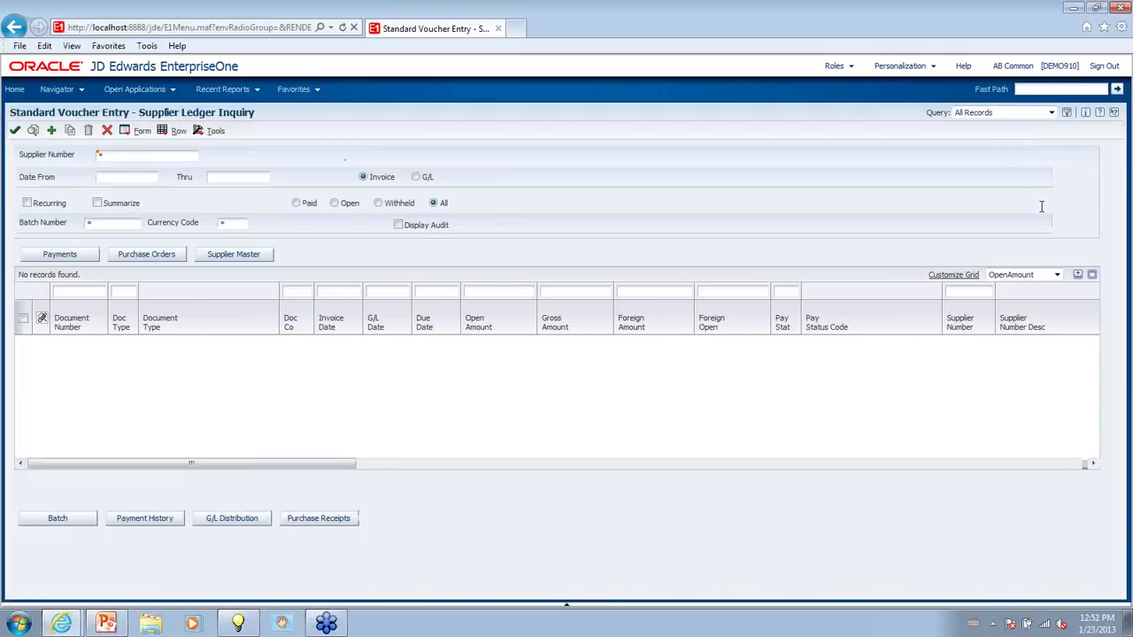
{"action": "left_click", "coordinate": [567, 610]}
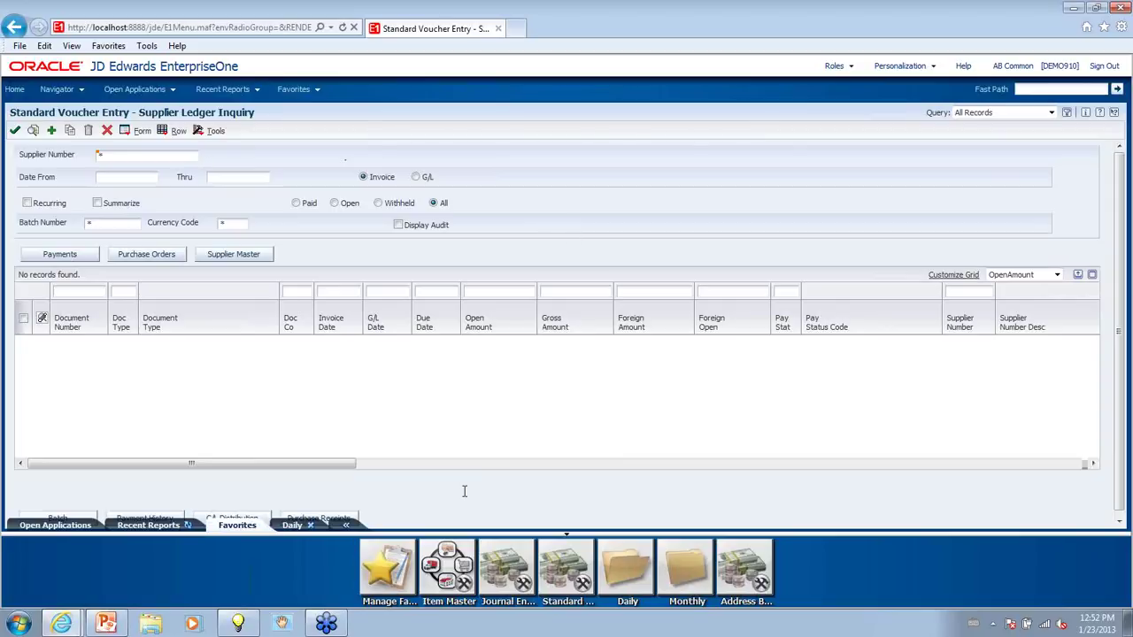
{"action": "left_click", "coordinate": [447, 551]}
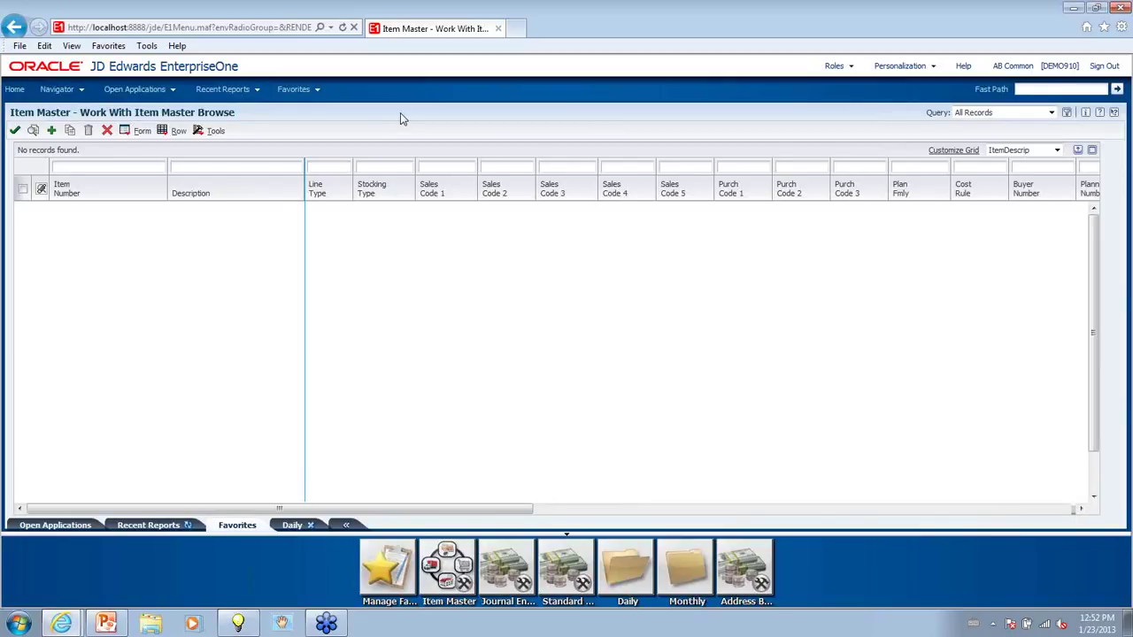
Reopen Standard Voucher Entry from the Favorites carousel
{"action": "left_click", "coordinate": [563, 564]}
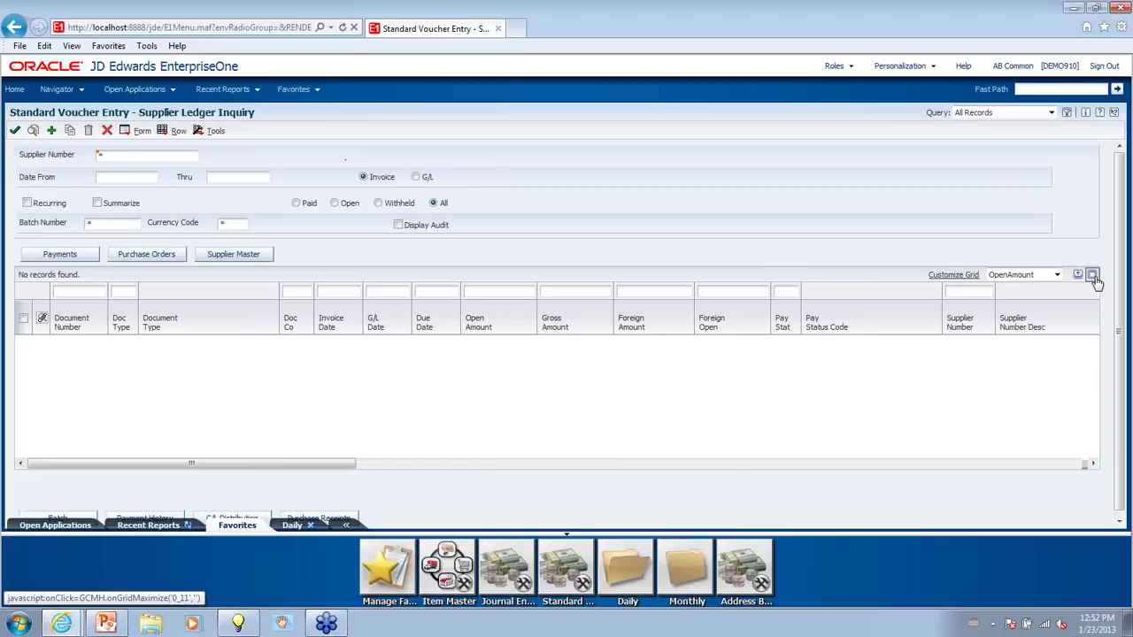
Show Query Management for the ledger inquiry, then switch to the PowerPoint closing slide
{"action": "left_click", "coordinate": [1067, 114]}
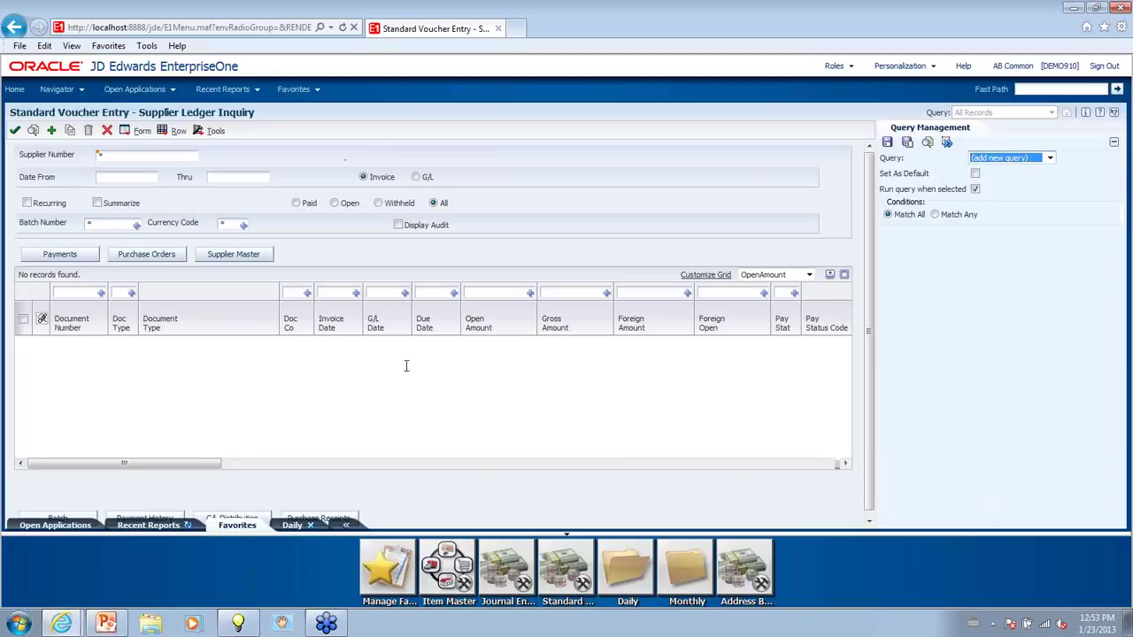
{"action": "left_click", "coordinate": [105, 625]}
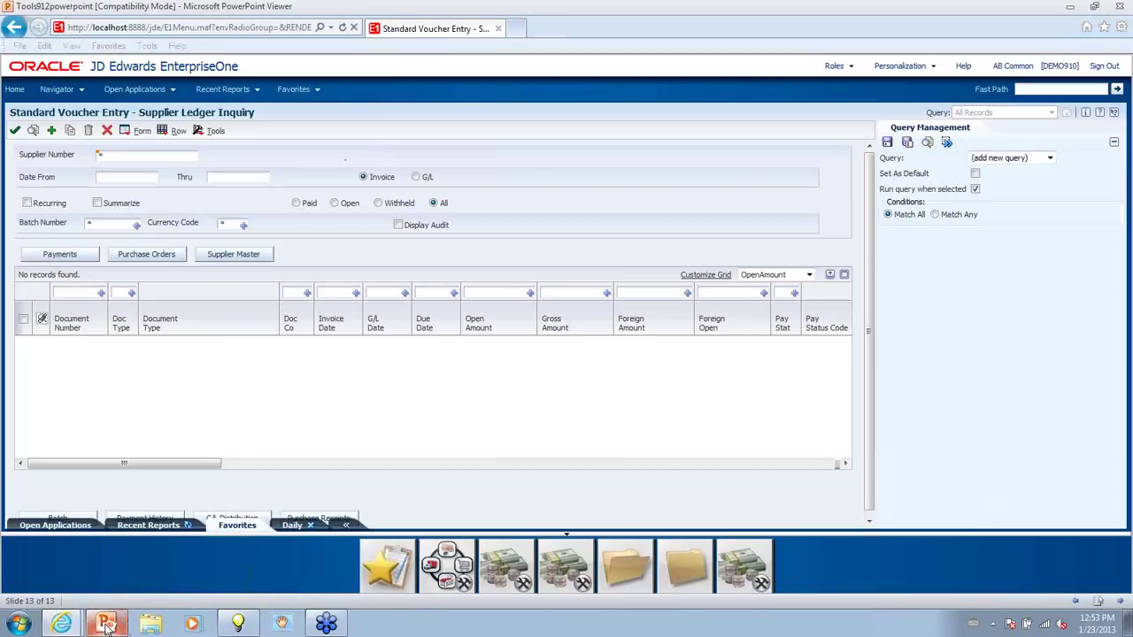